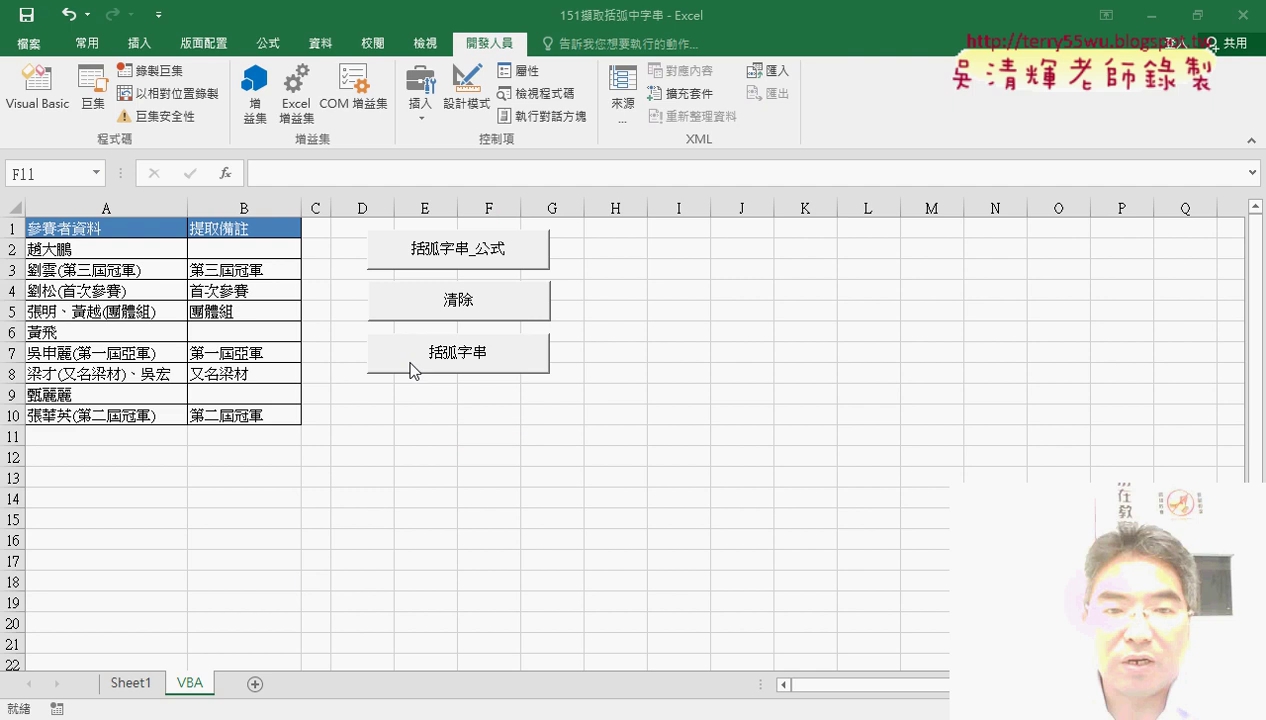
Look at the formula version on Sheet1, then return to the sheet with the macro buttons
left_click(131, 685)
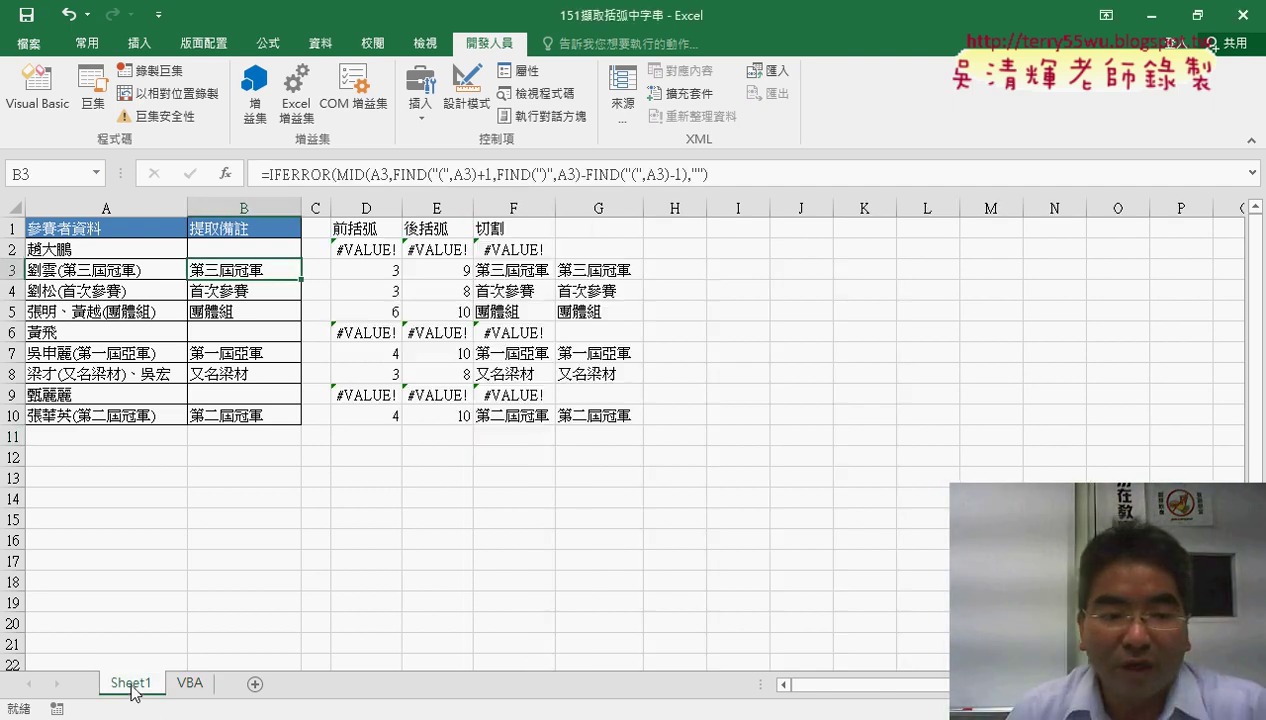
left_click(243, 246)
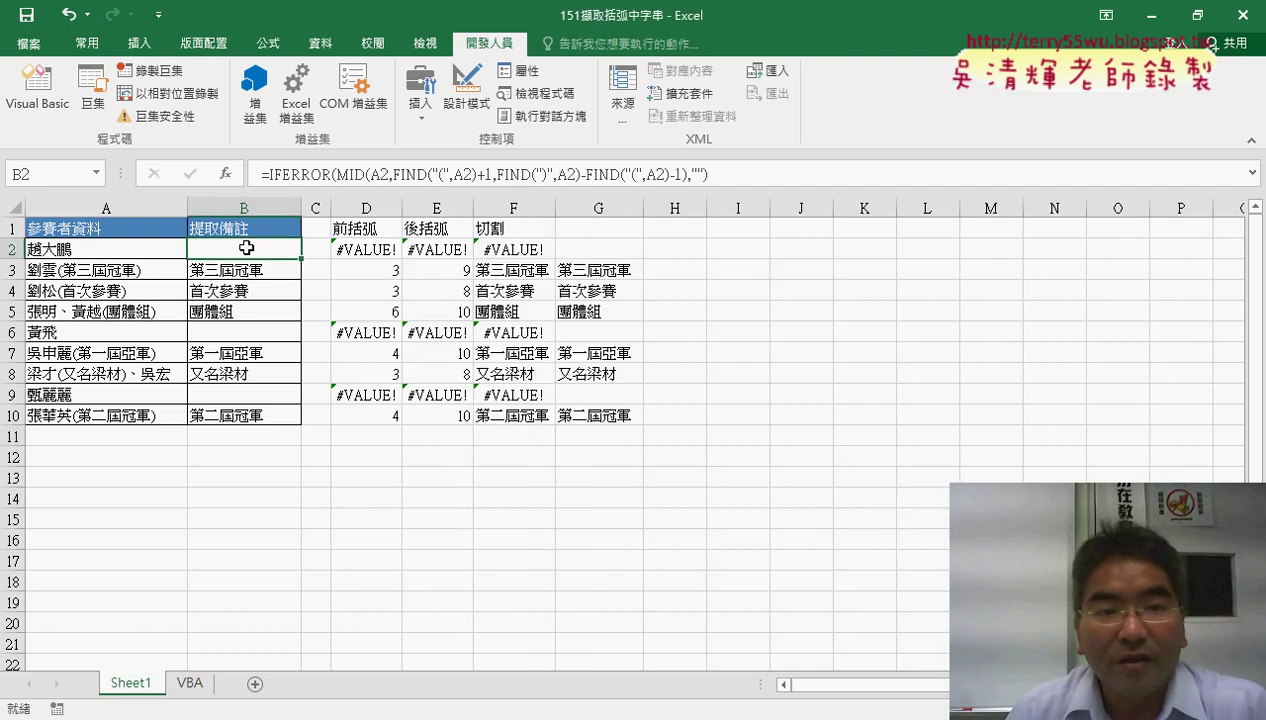
left_click(188, 683)
left_click(243, 246)
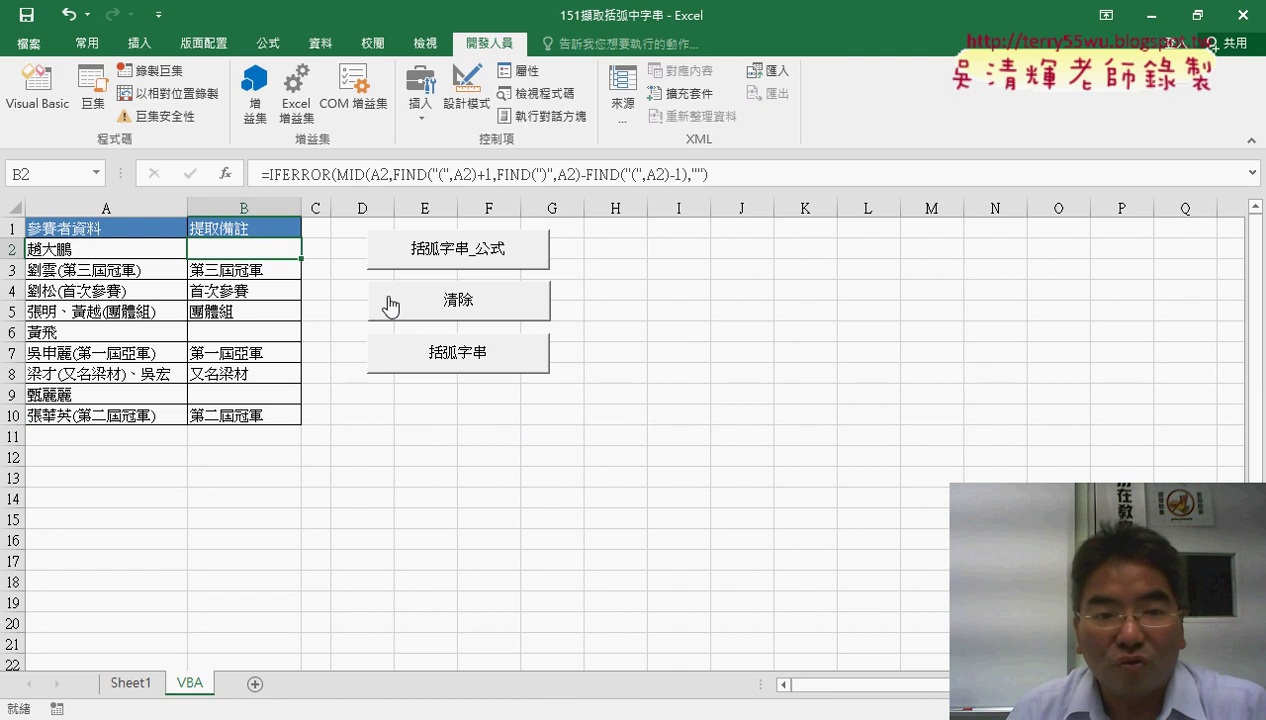
Check the extracted results down column B and inspect B2's formula and its A2 reference without editing it
left_click(266, 266)
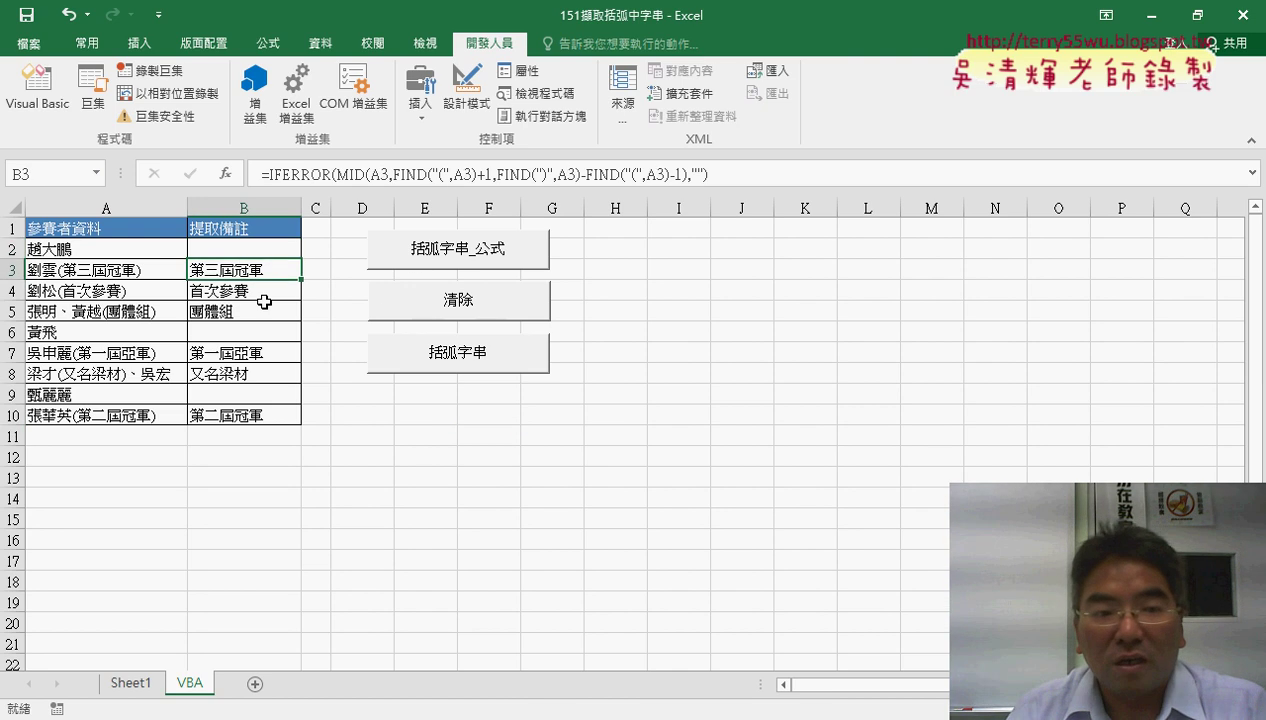
left_click(260, 292)
left_click(256, 309)
left_click(257, 290)
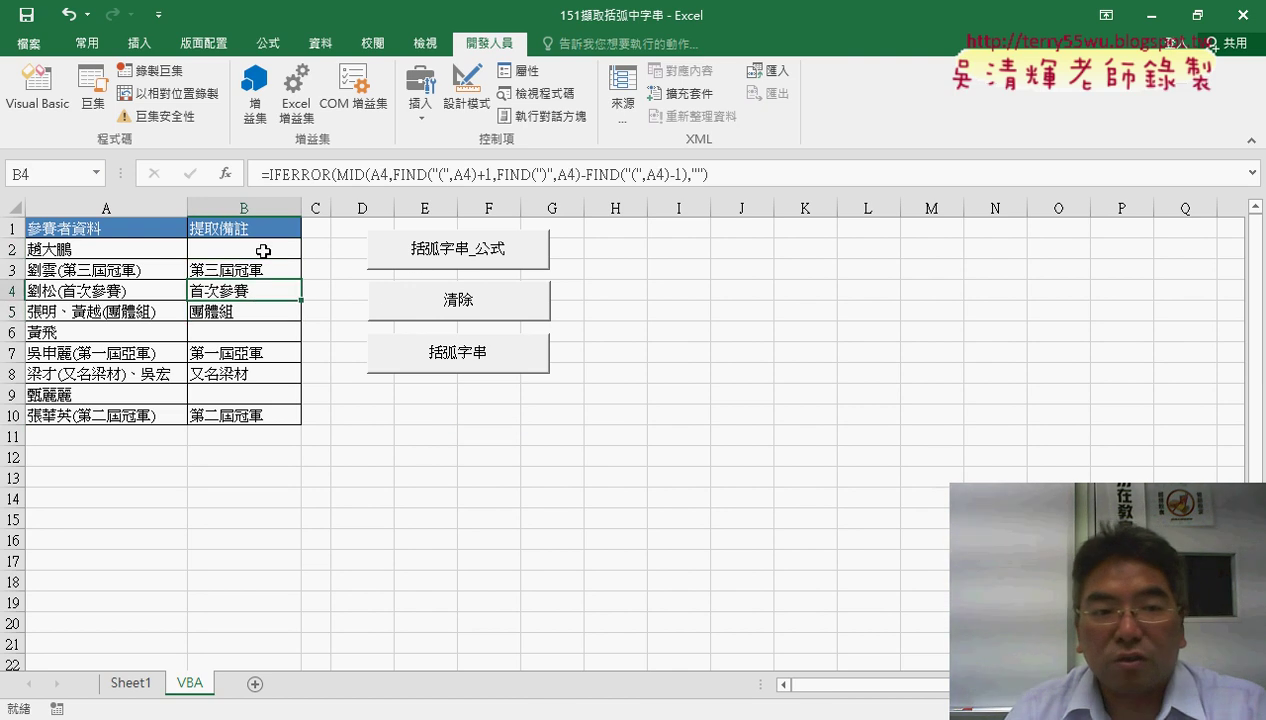
left_click(262, 250)
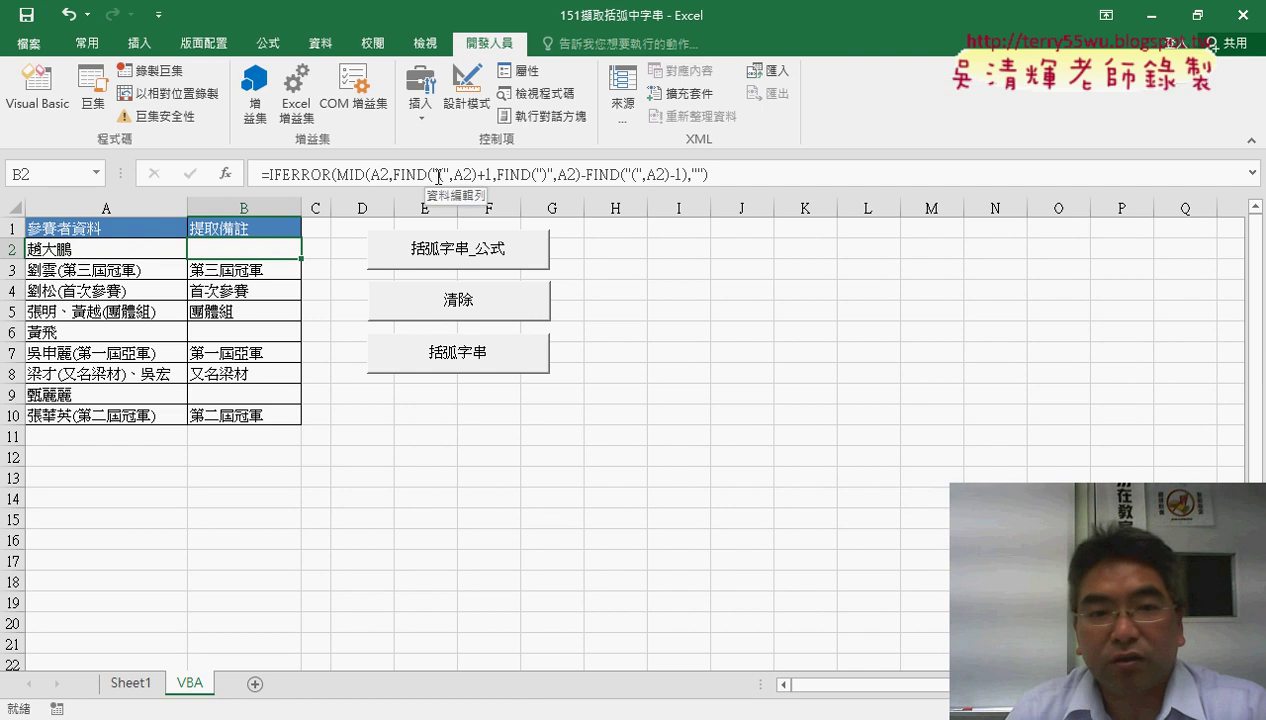
left_click(385, 176)
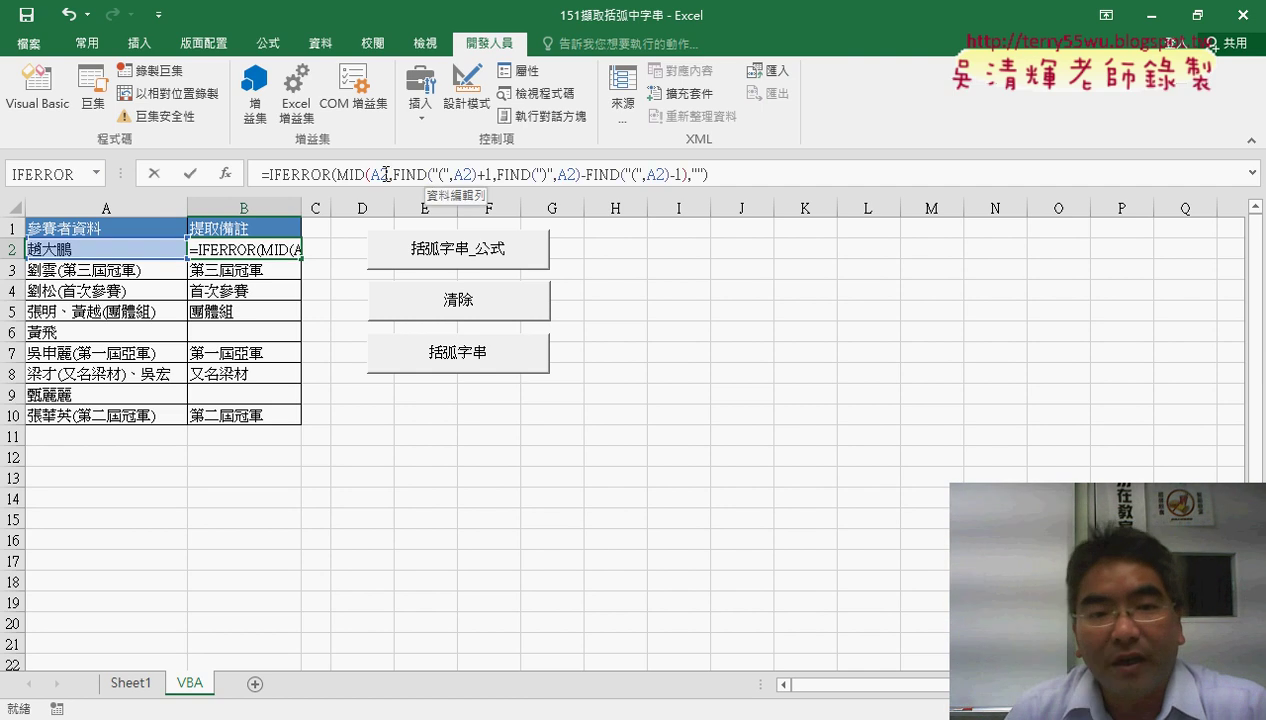
double_click(385, 176)
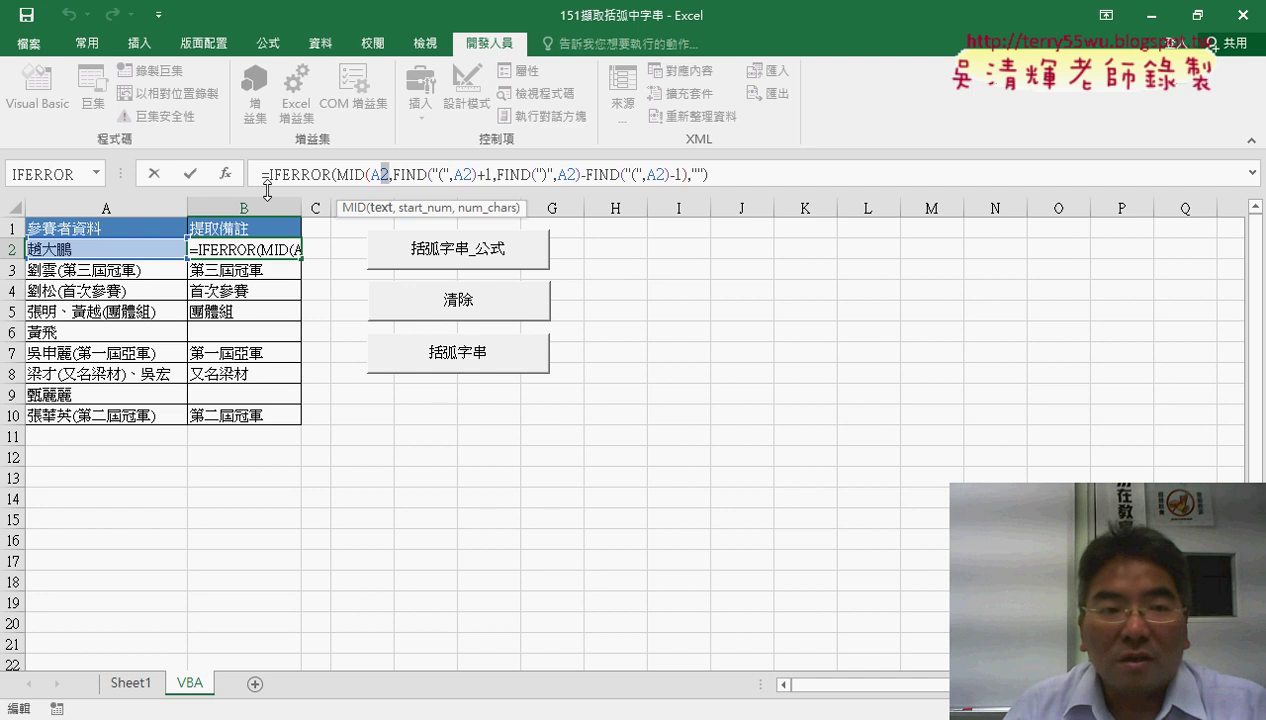
key("Escape")
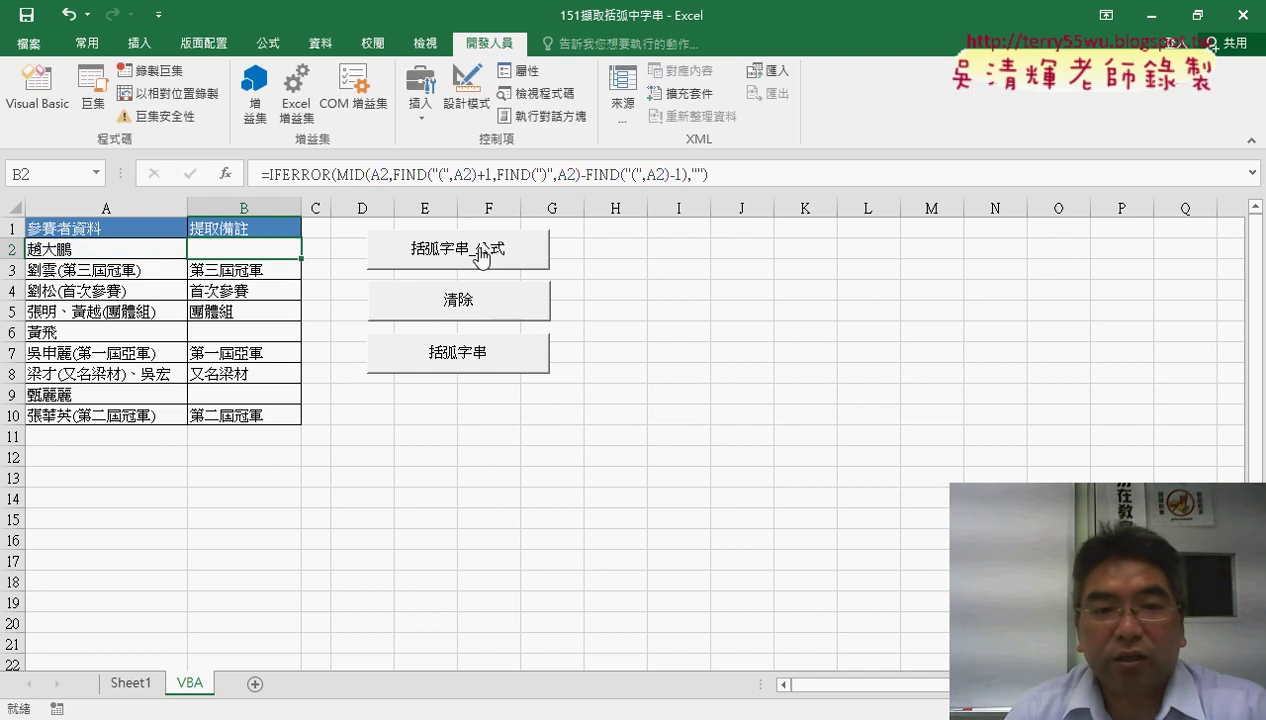
Clear column B and refill it with formulas, then clear it again and run the 括弧字串 loop macro
left_click(490, 316)
left_click(490, 258)
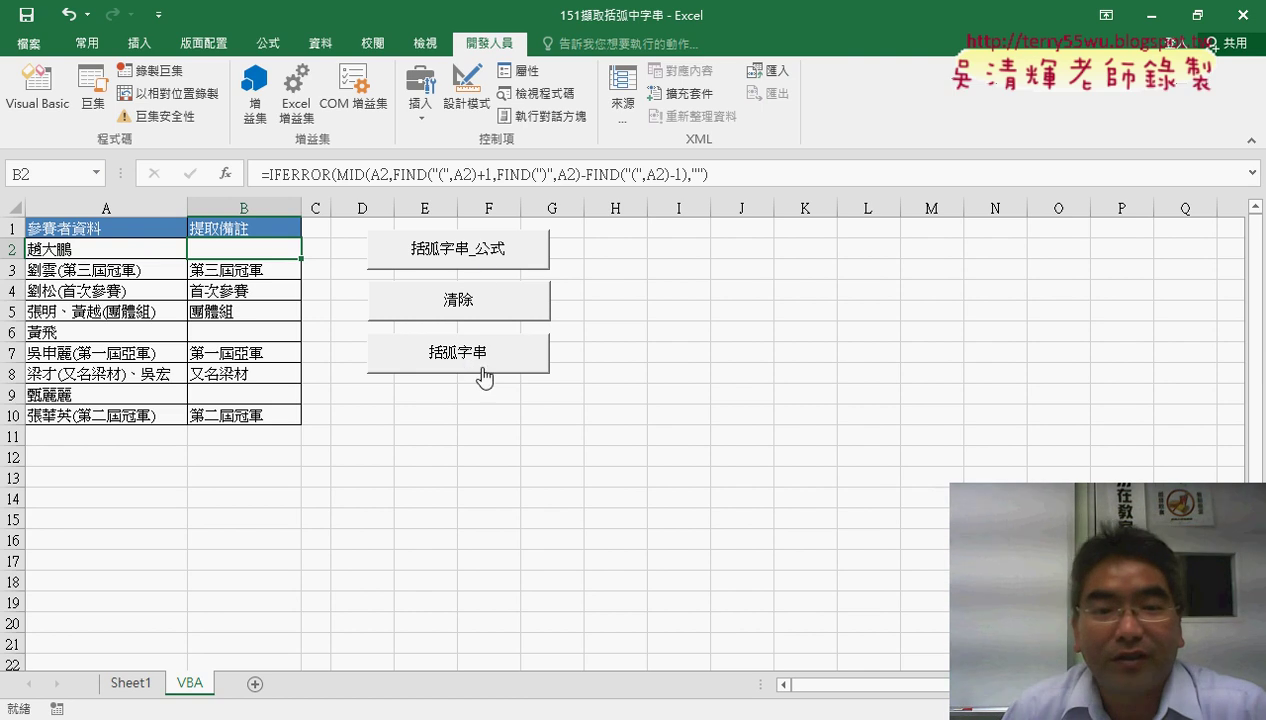
left_click(668, 350)
left_click(500, 312)
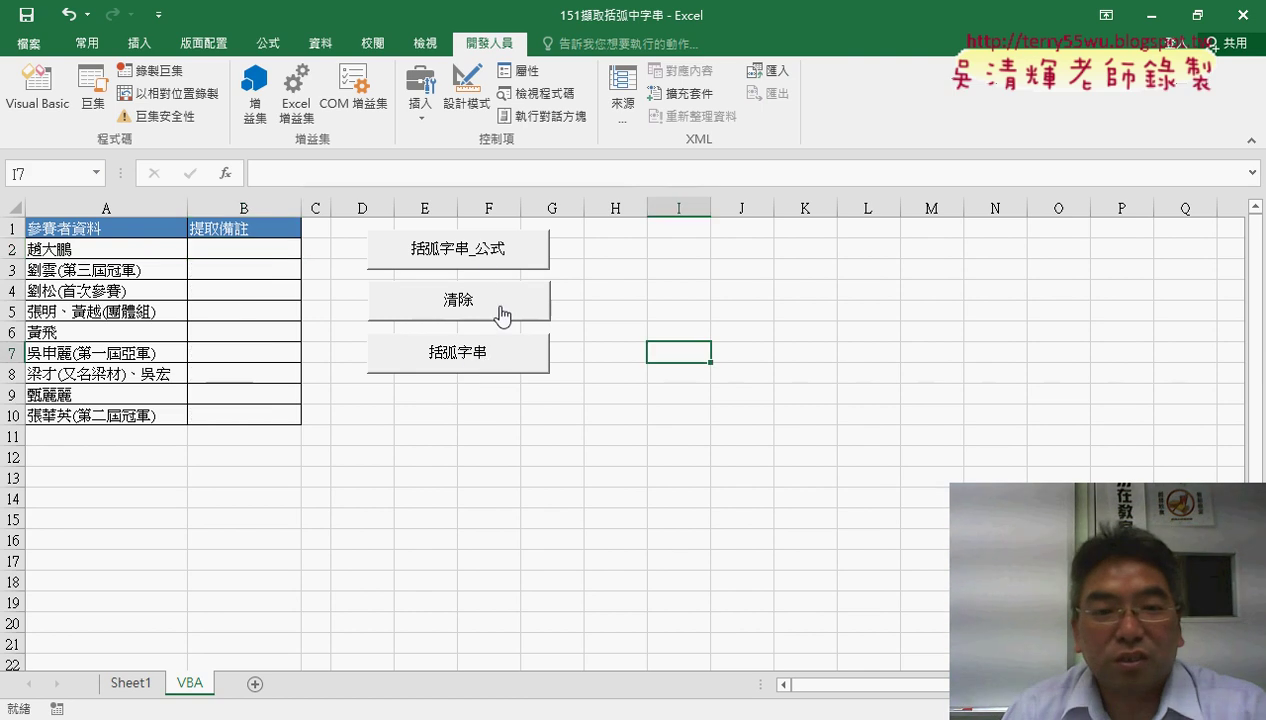
left_click(478, 358)
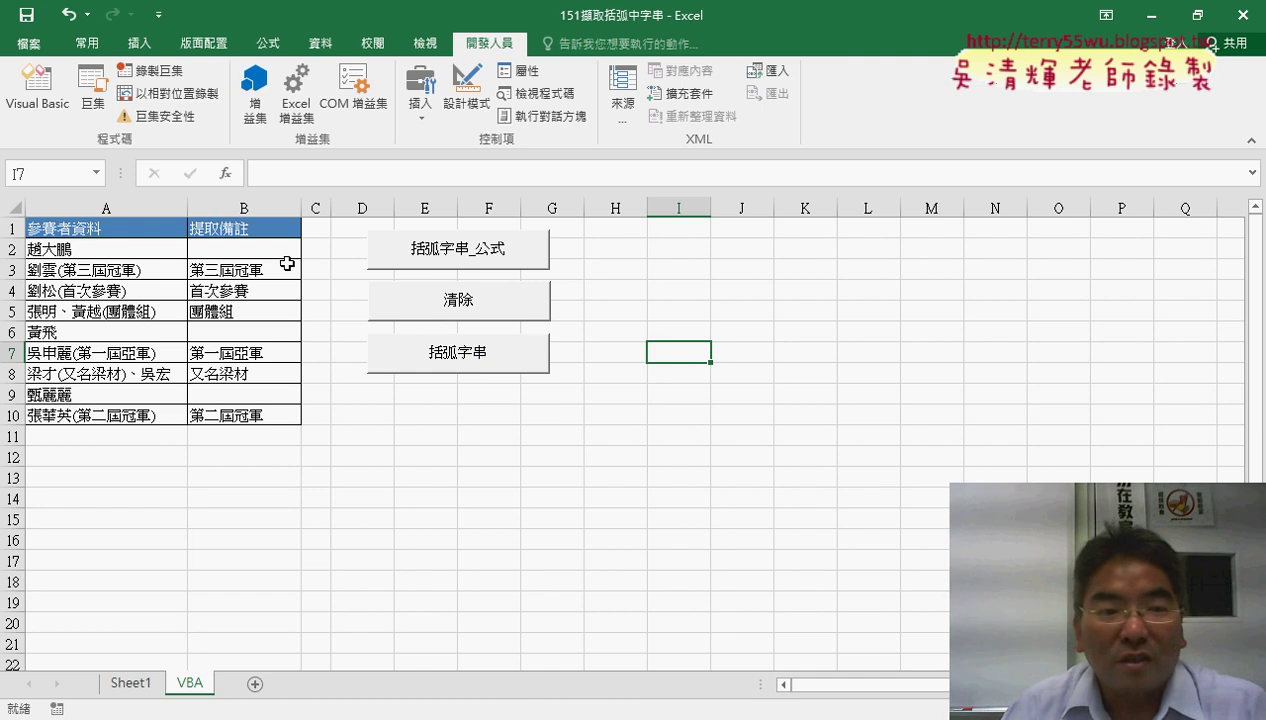
Confirm B2 is empty and B3–B7 hold plain-text values, such as 第一屆亞軍 in B7
left_click(232, 270)
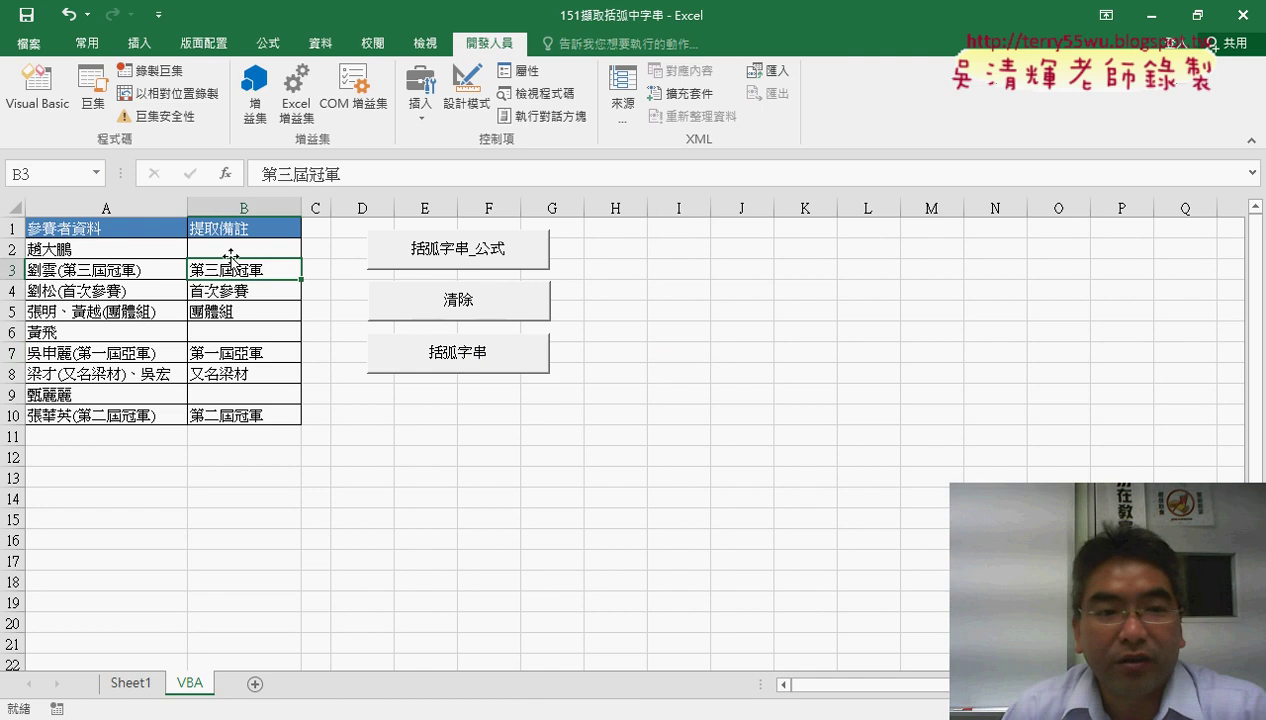
left_click(231, 252)
left_click(260, 268)
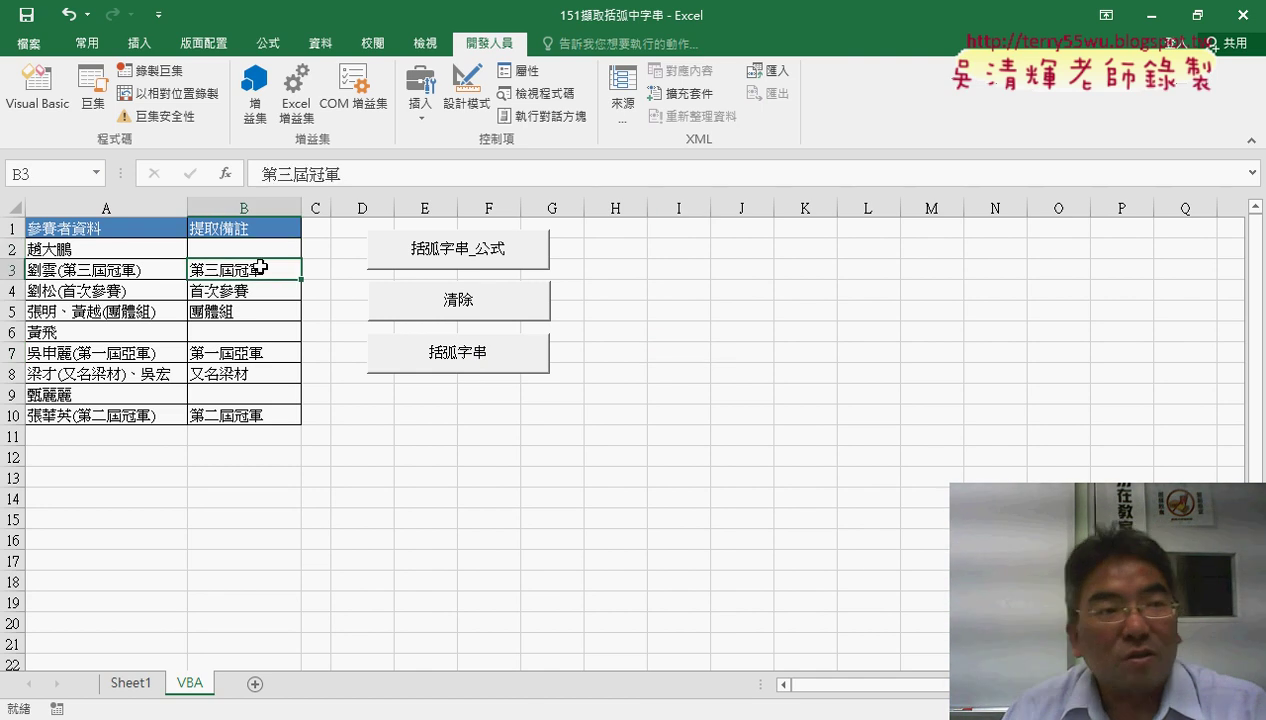
left_click(255, 291)
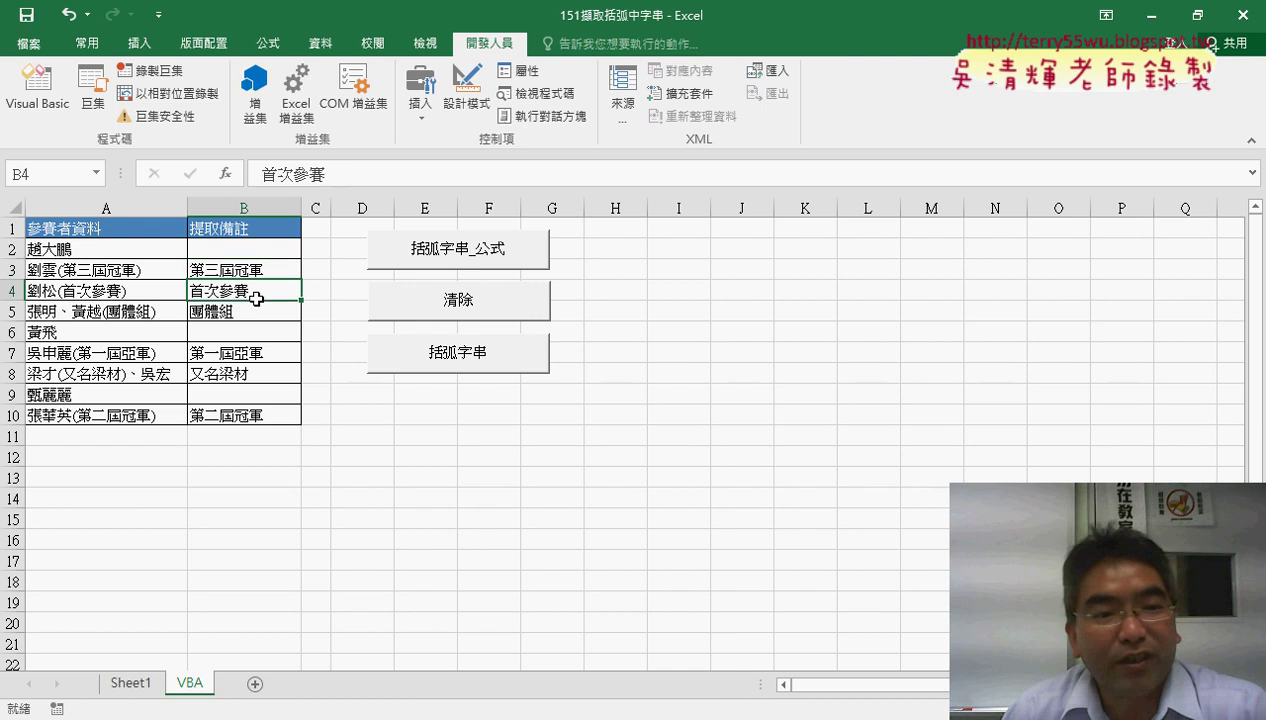
left_click(255, 313)
left_click(253, 331)
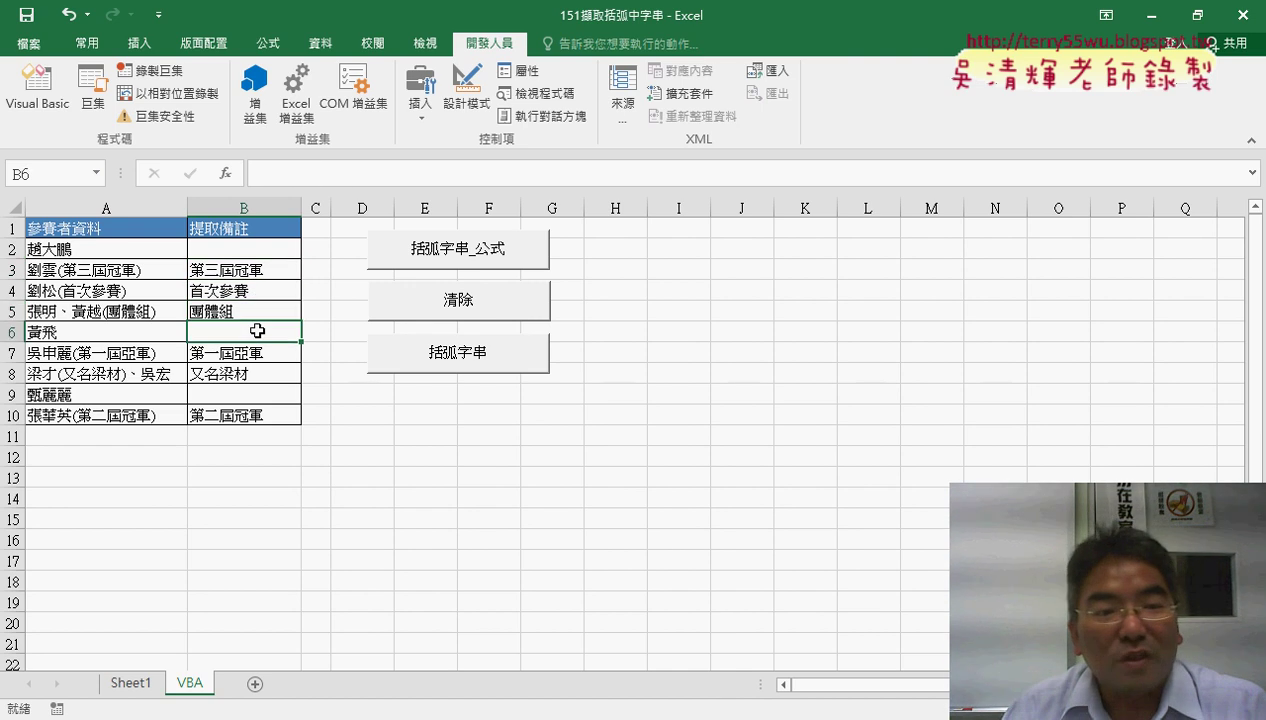
left_click(258, 352)
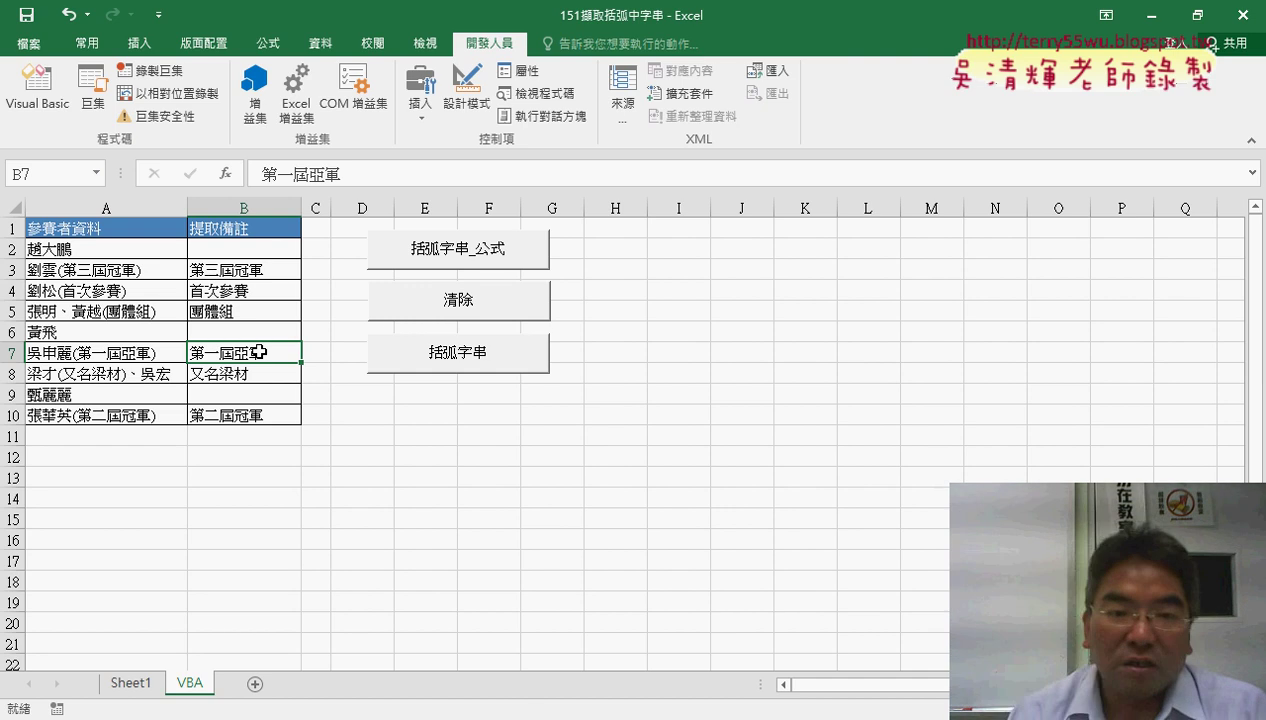
Clear column B and enter =括弧字串函數(A2) in B2 from the 使用者定義 function category
left_click(403, 313)
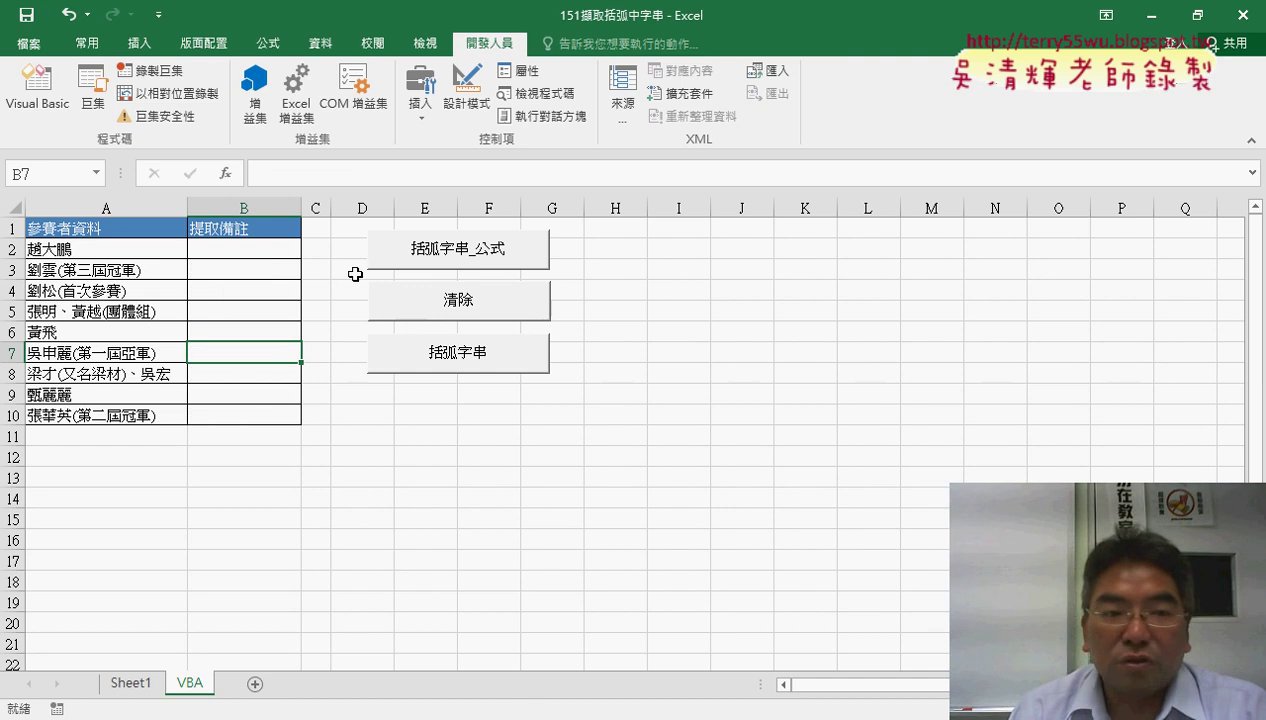
left_click(245, 248)
left_click(226, 174)
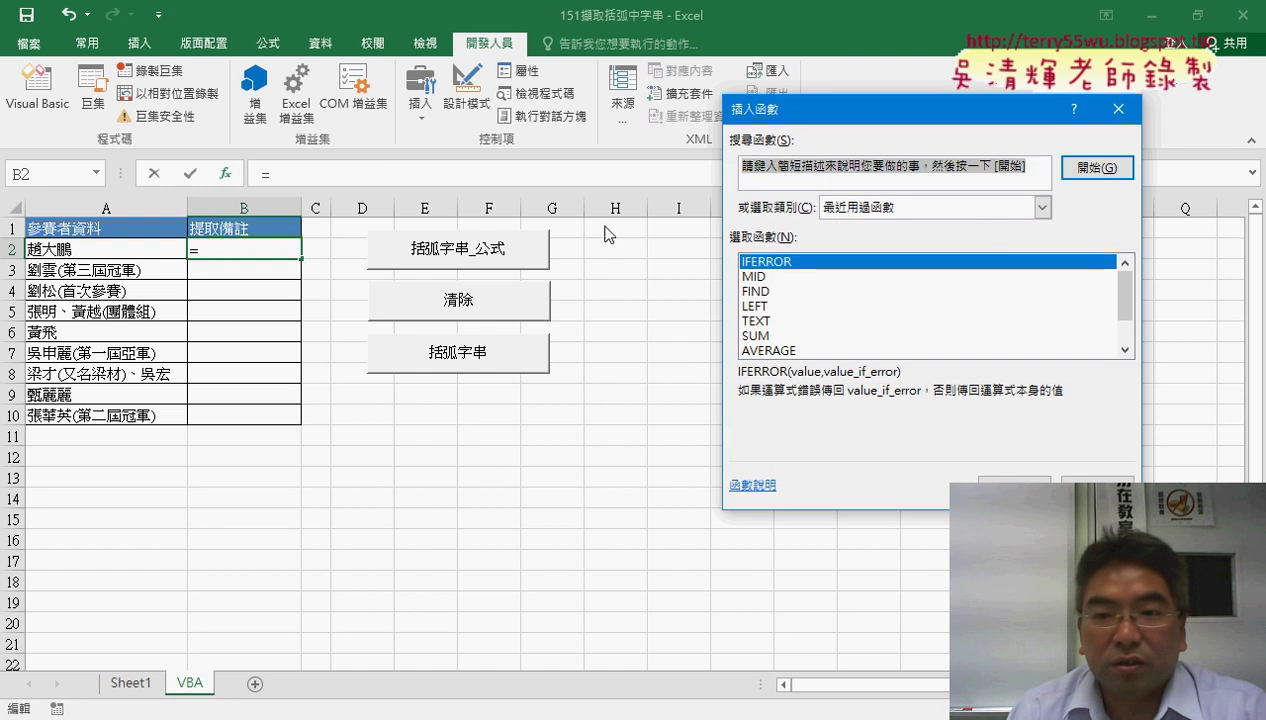
left_click(930, 207)
left_click(904, 373)
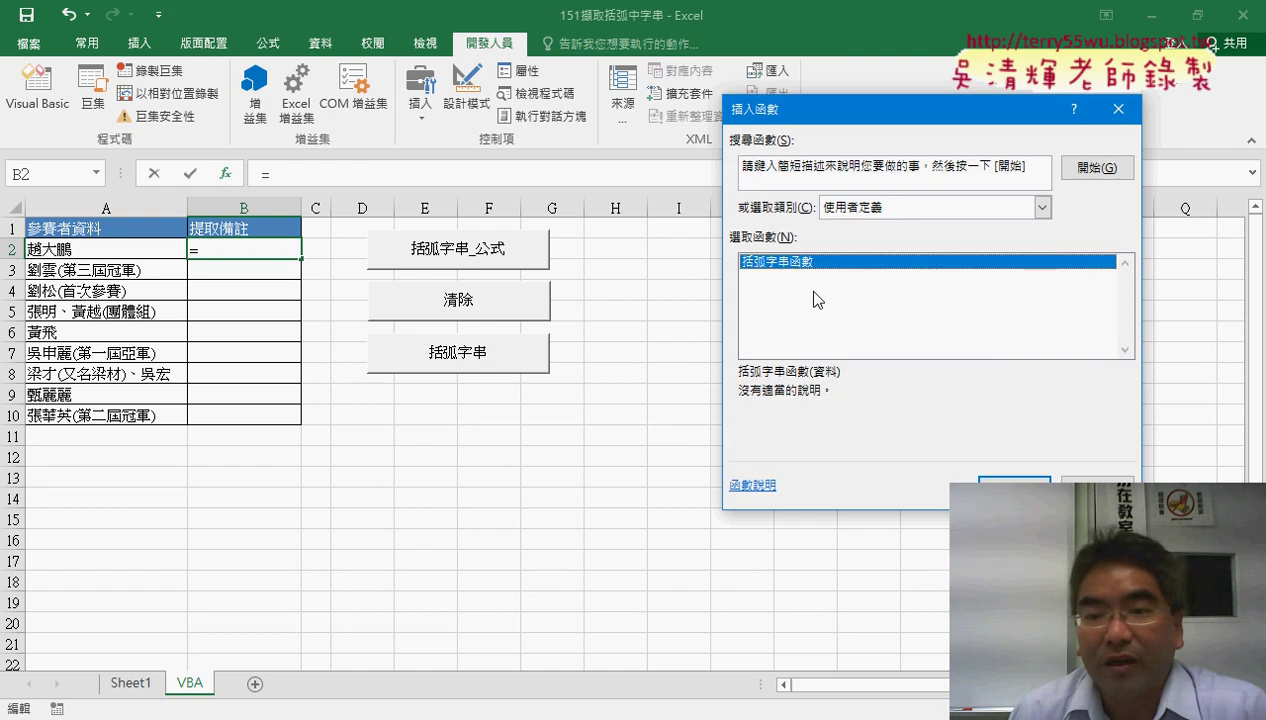
left_click(1000, 488)
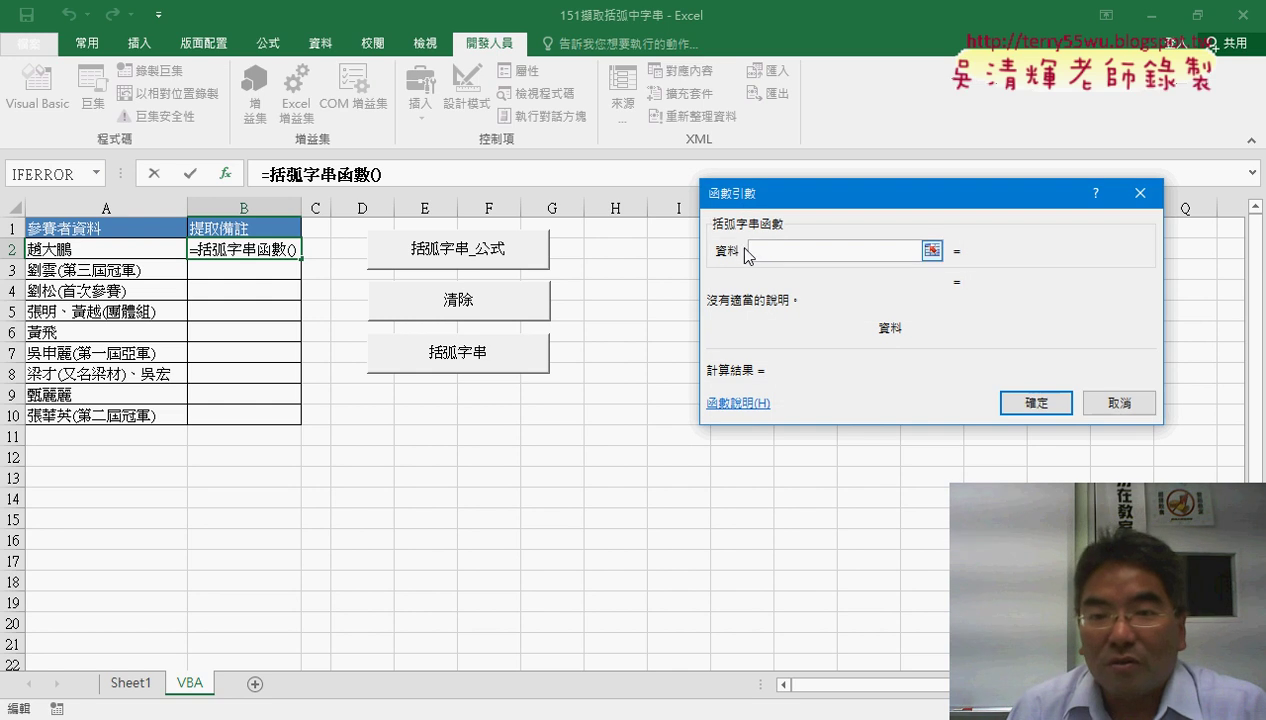
left_click_drag(768, 204, 411, 193)
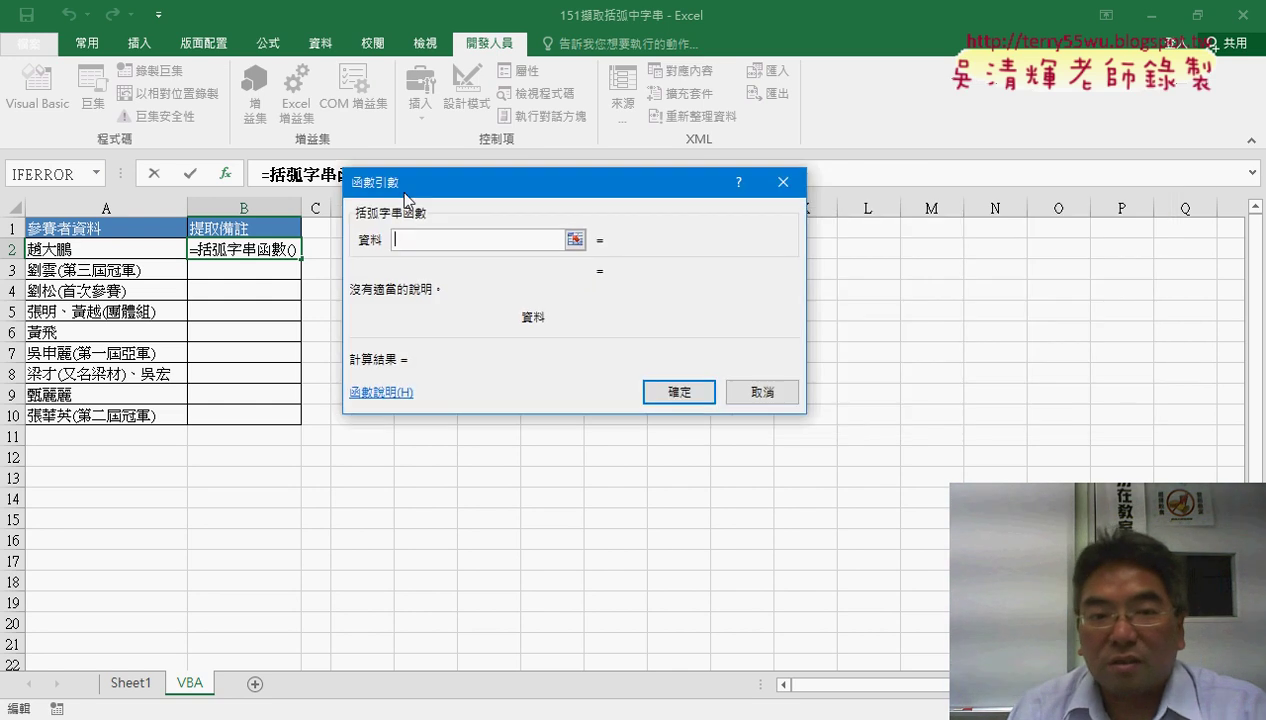
left_click(103, 254)
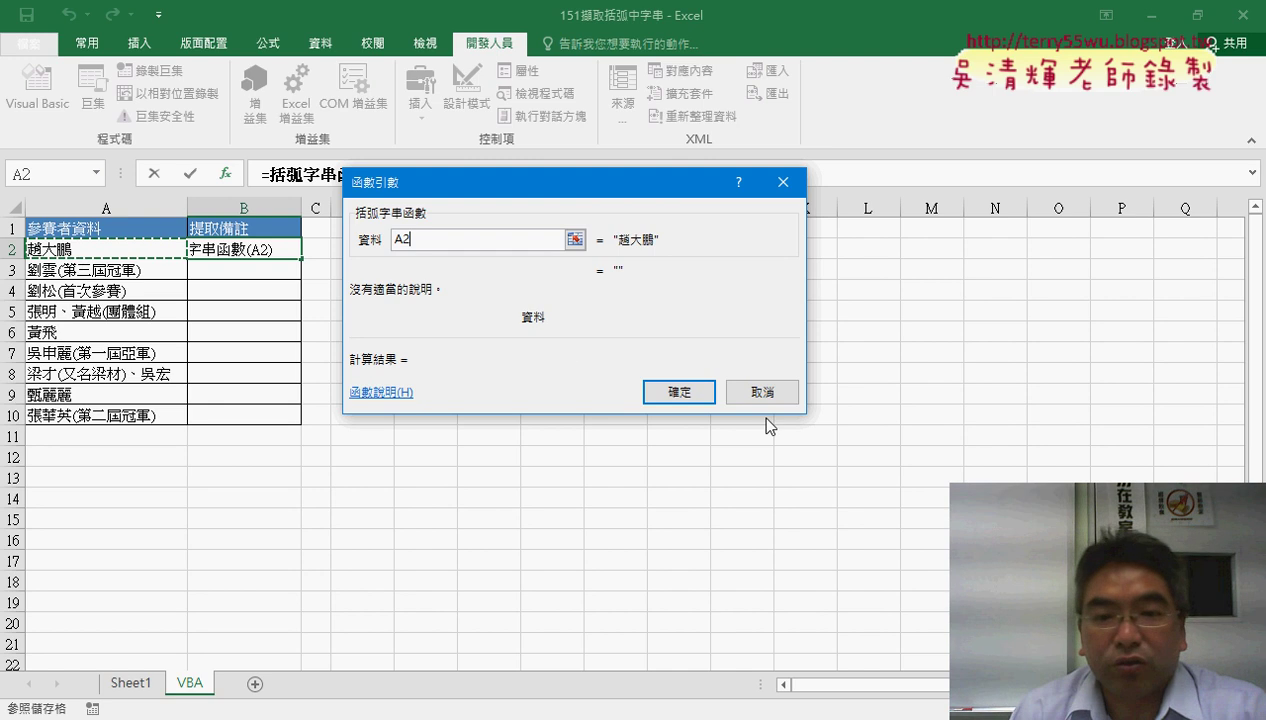
left_click(667, 392)
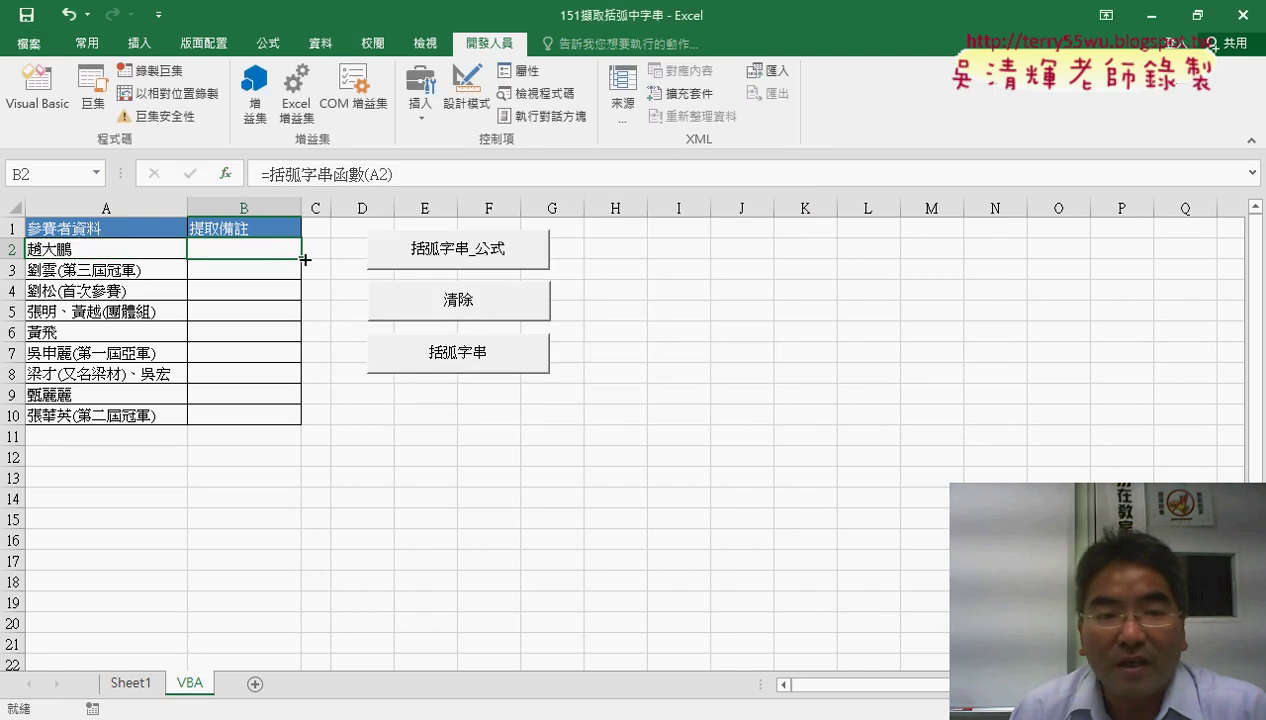
Fill B2's 括弧字串函數 formula down to B10, then compare it with the Sheet1 approach
left_click_drag(304, 259, 295, 421)
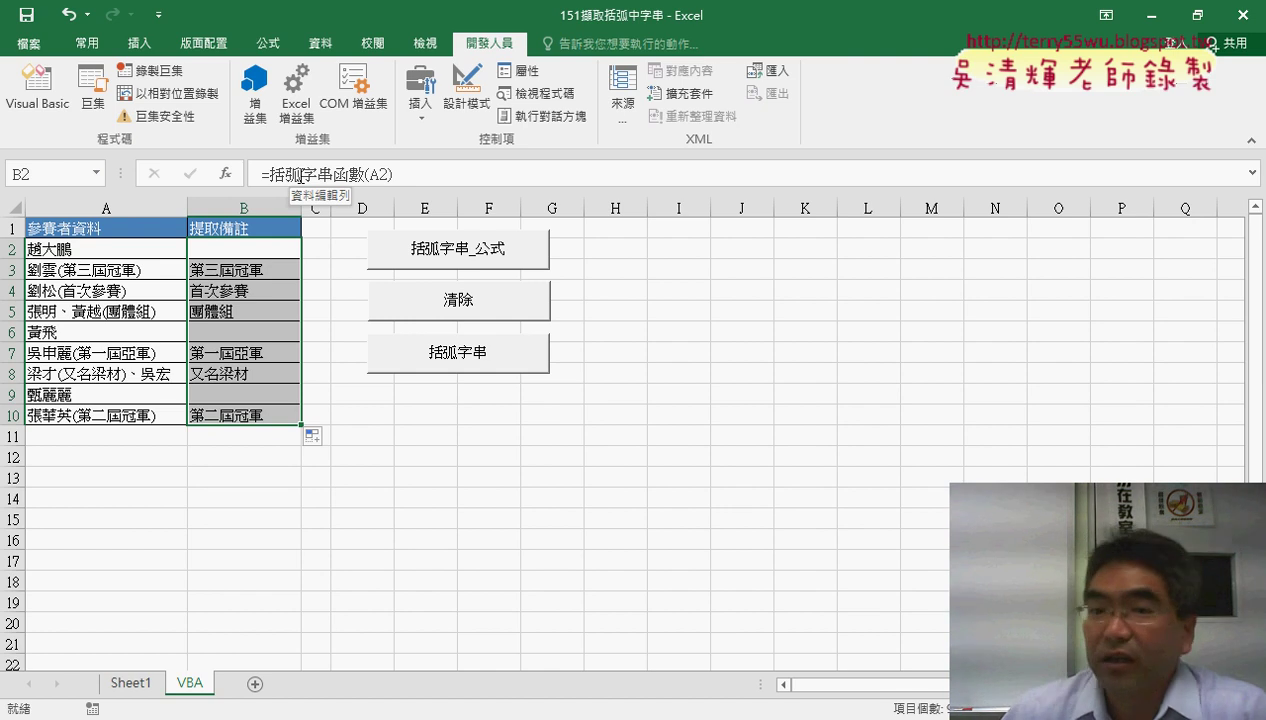
left_click(139, 684)
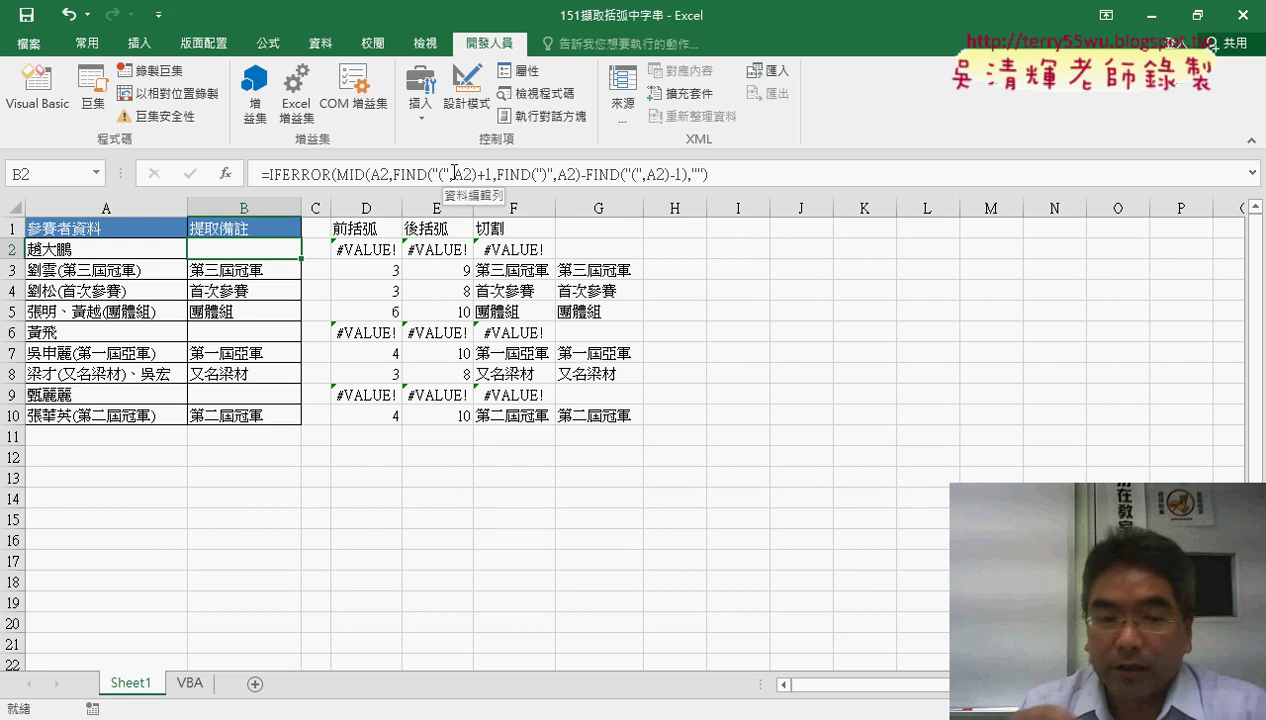
left_click(190, 683)
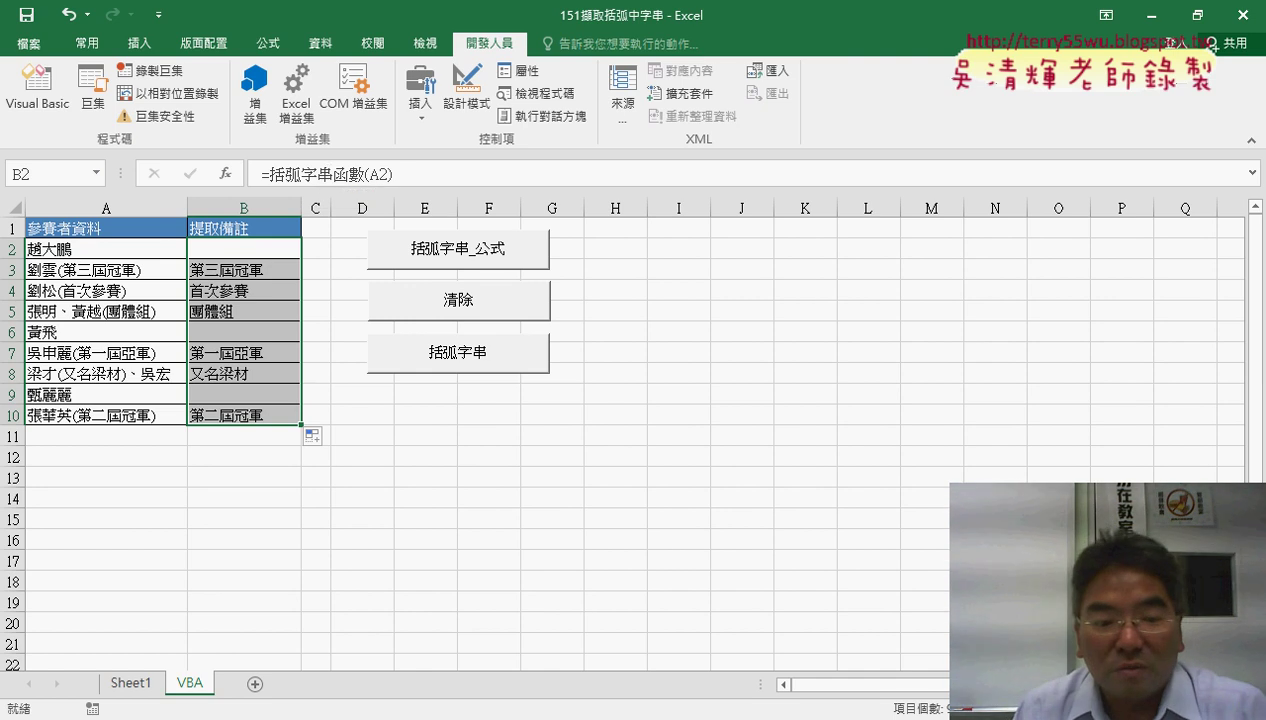
Review the 括弧字串函數 code listing in Google Docs, then minimize the browser to reveal Excel
left_click(333, 672)
scroll(578, 431, "up", 3)
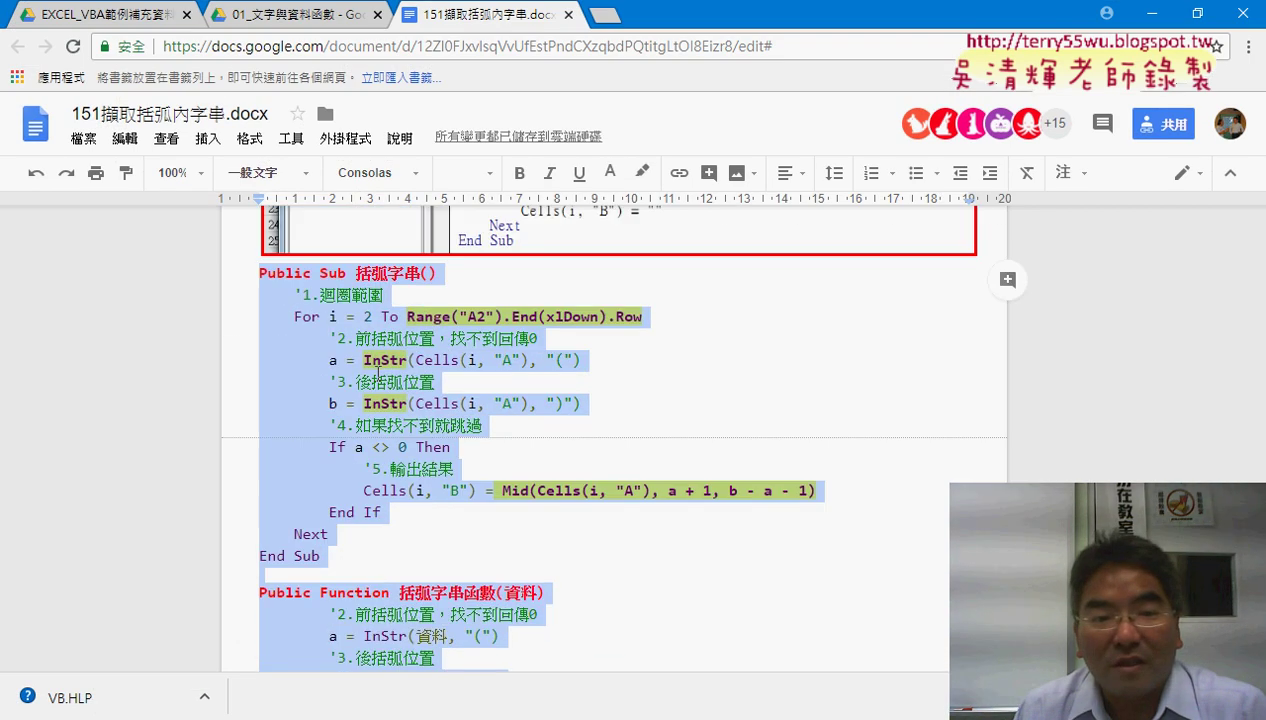
scroll(593, 452, "down", 2)
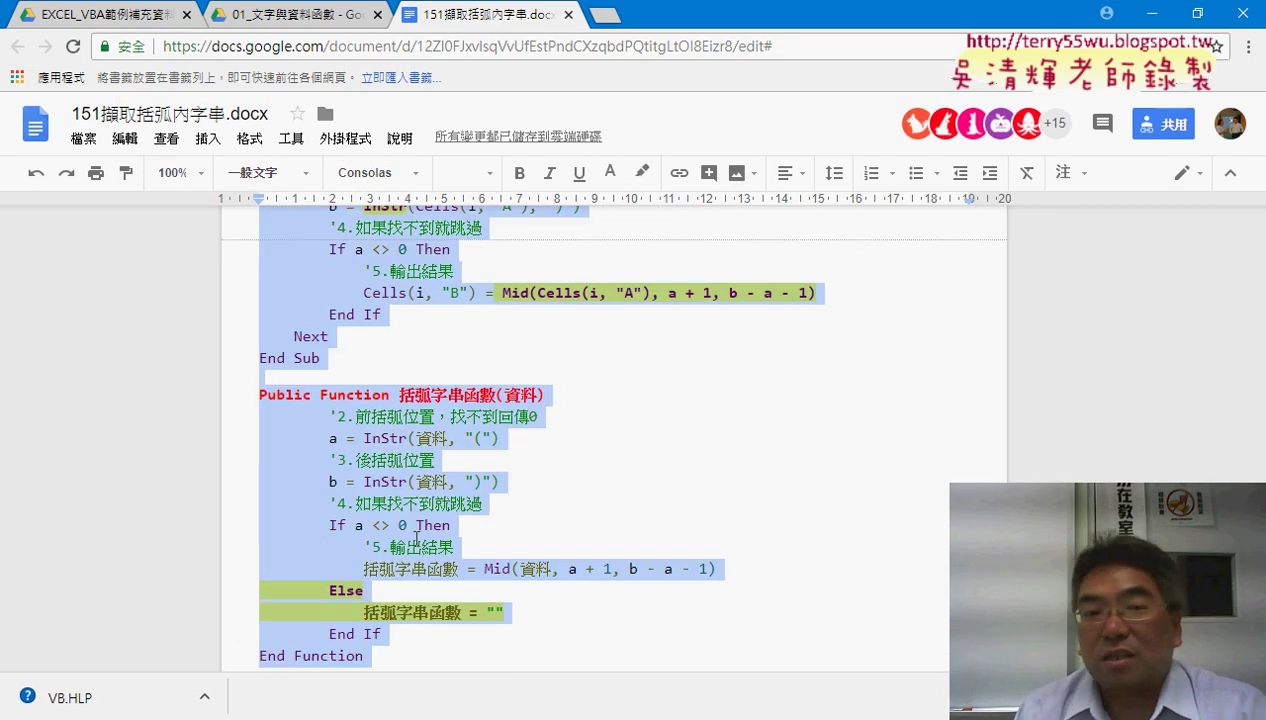
scroll(416, 538, "up", 1)
scroll(342, 380, "up", 1)
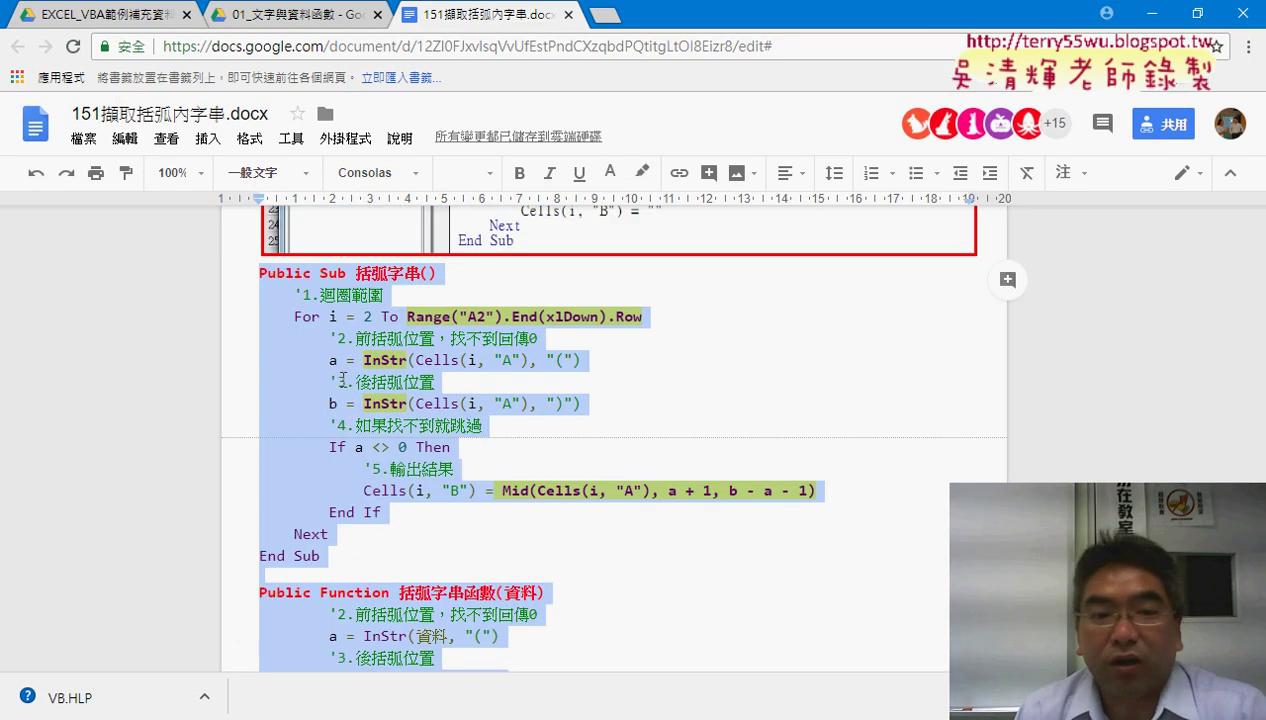
left_click(322, 526)
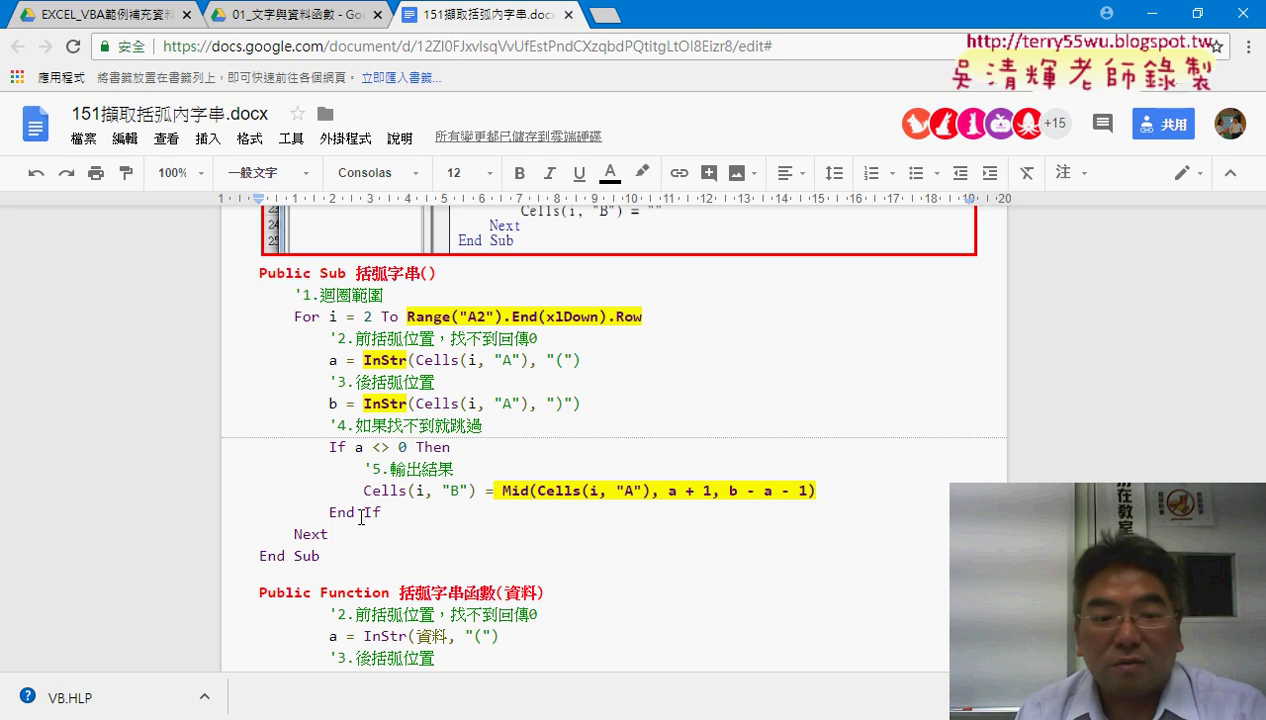
scroll(361, 517, "down", 2)
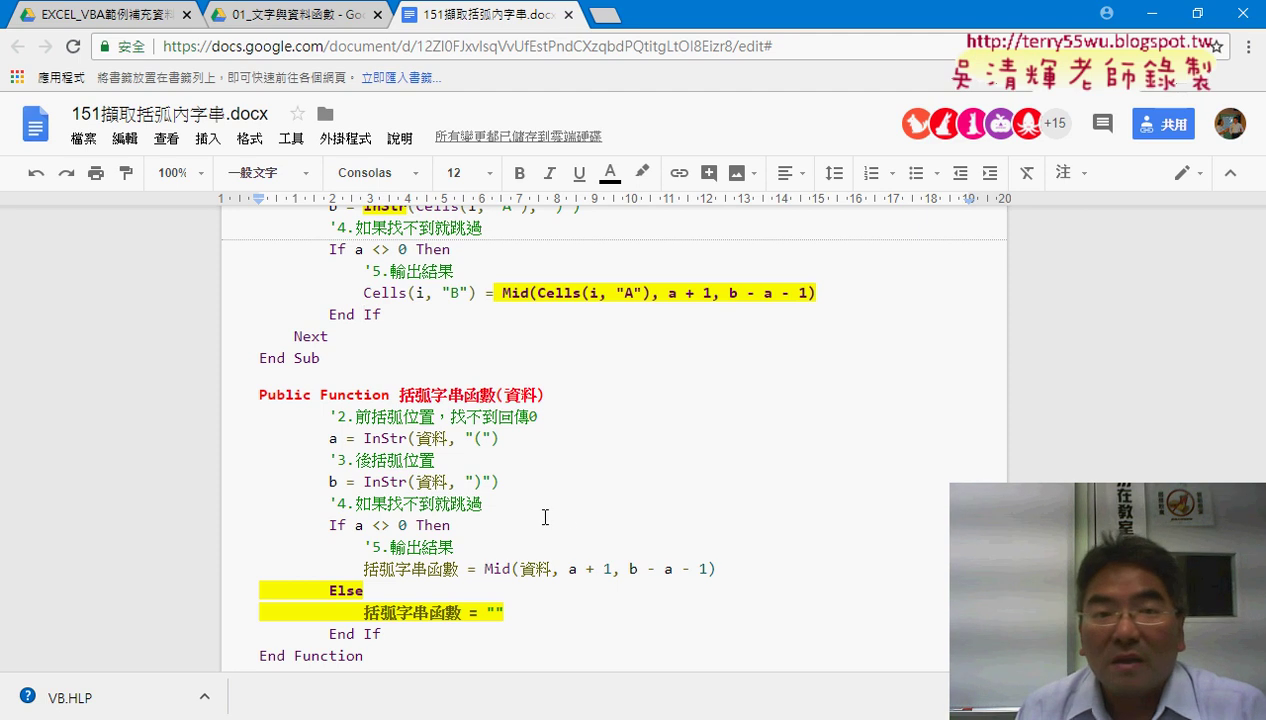
left_click(1156, 22)
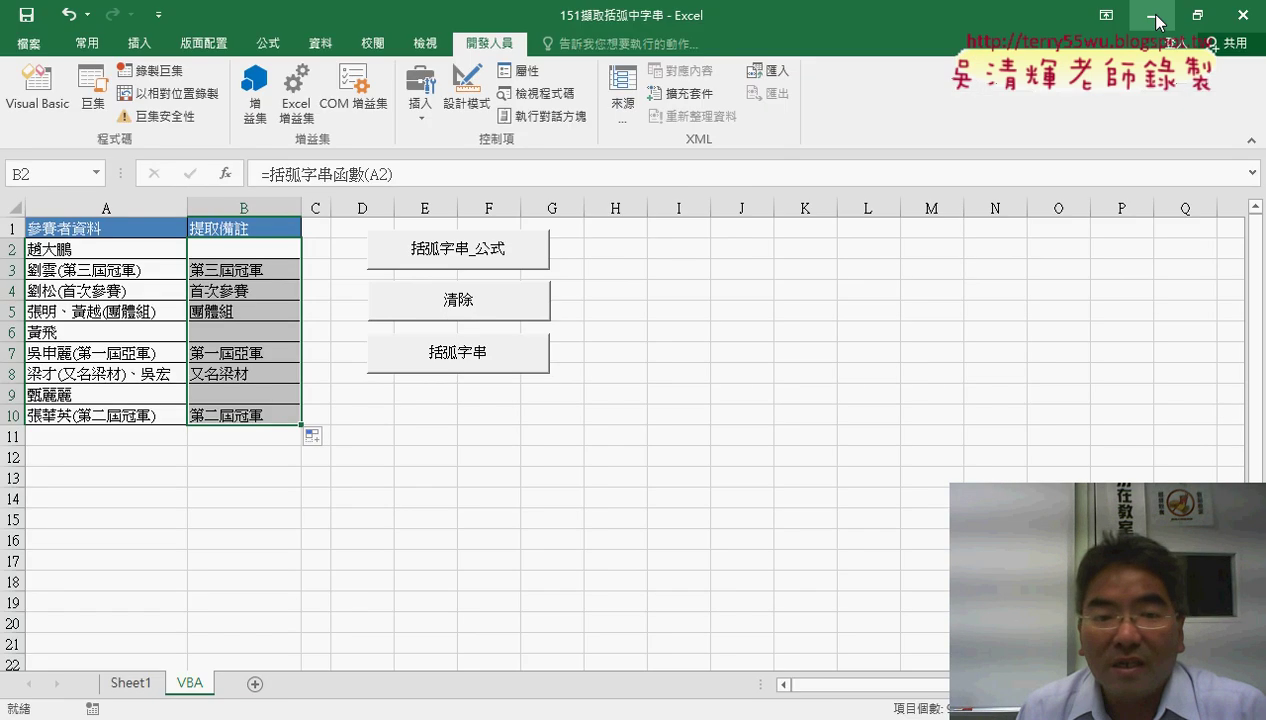
In the Visual Basic editor, delete the loop code inside Sub 括弧字串, leaving it empty
left_click(42, 88)
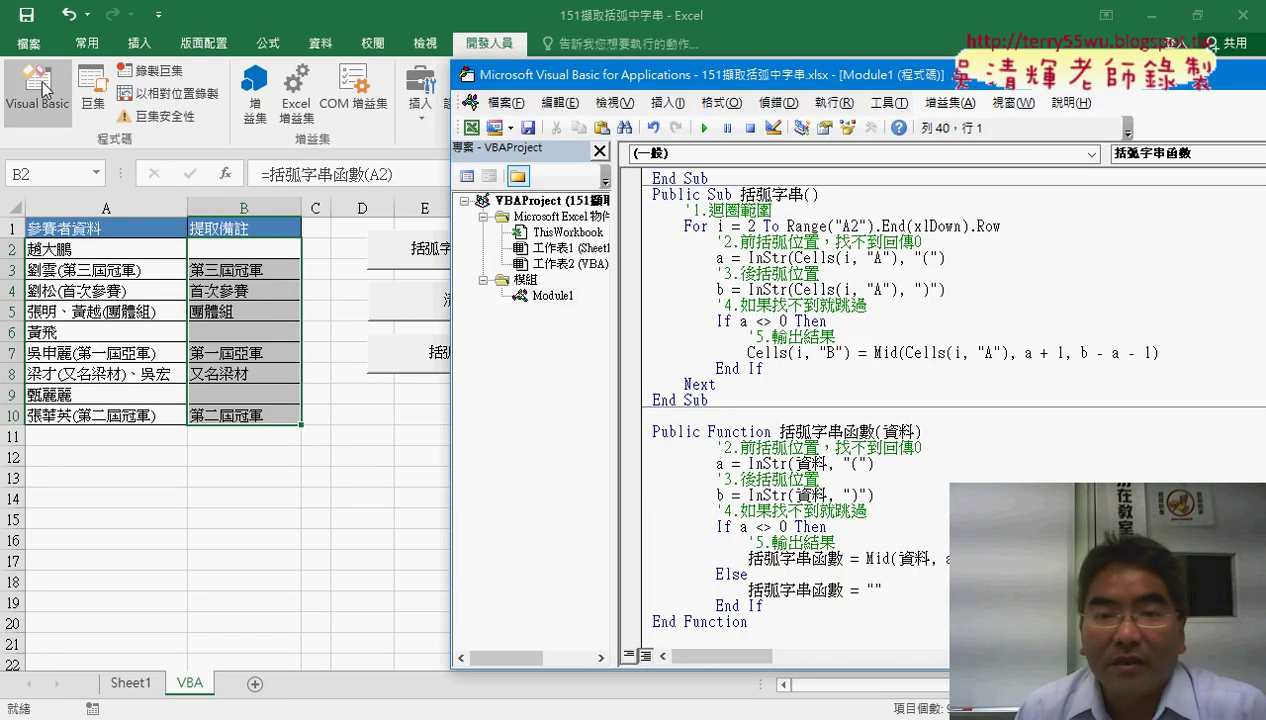
left_click_drag(643, 76, 407, 68)
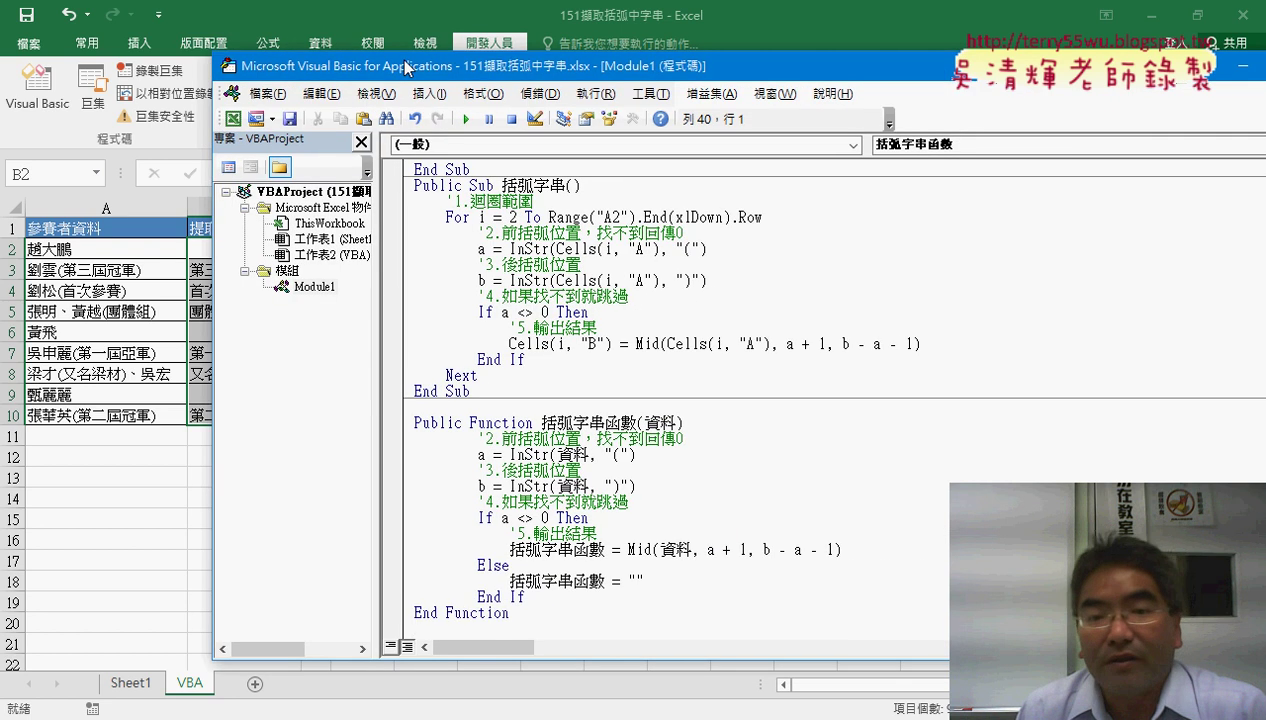
scroll(690, 389, "up", 3)
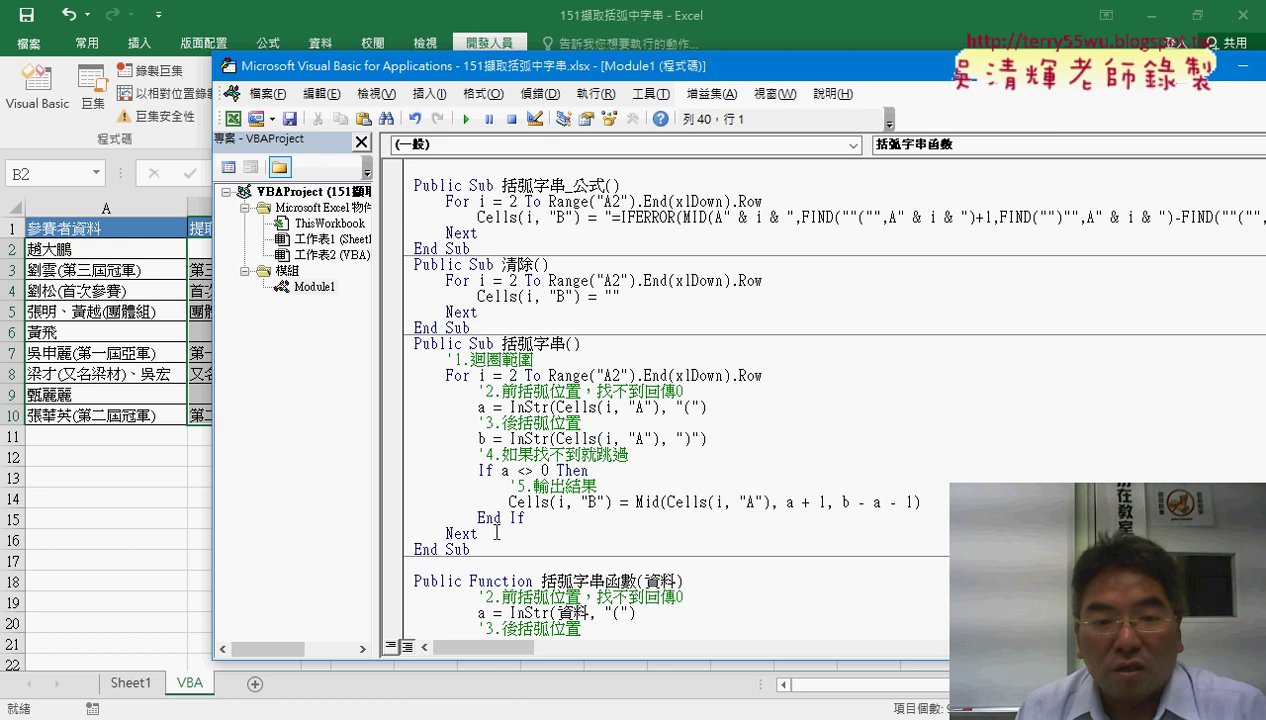
left_click_drag(497, 533, 374, 356)
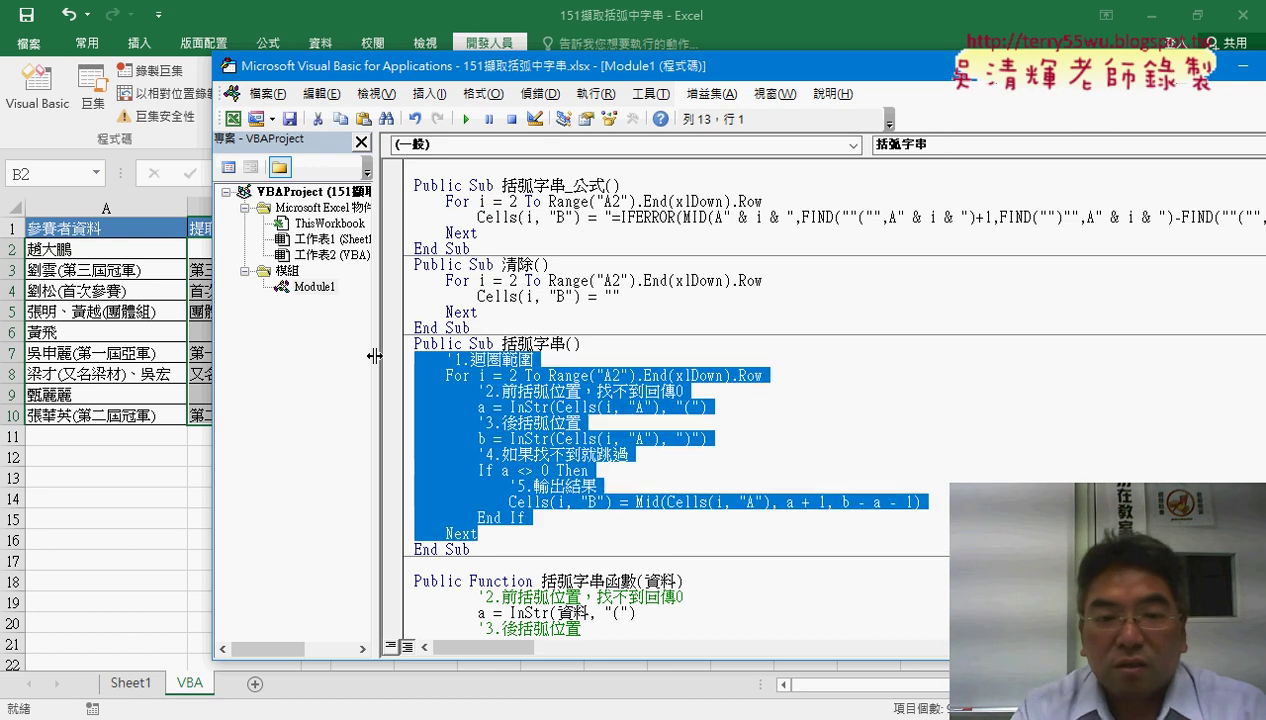
key("Delete")
Delete the entire 括弧字串函數 function from Module1
left_click(535, 608)
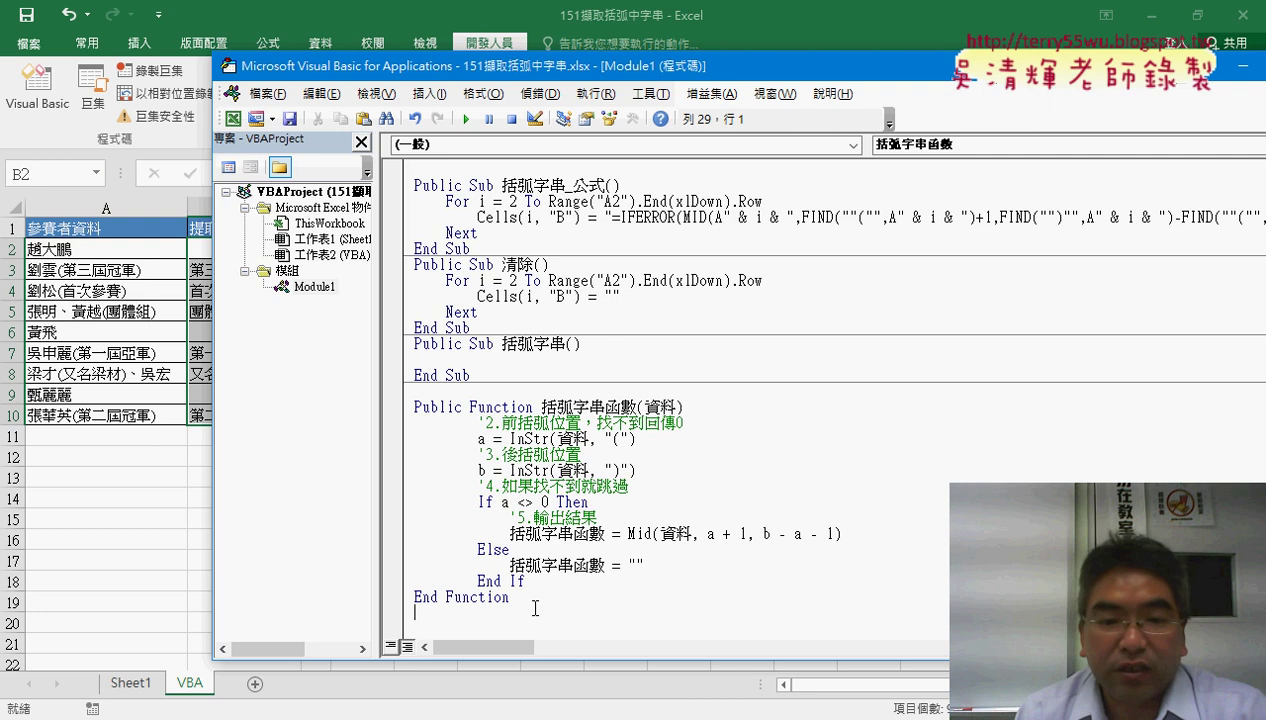
left_click_drag(535, 608, 376, 404)
key("Delete")
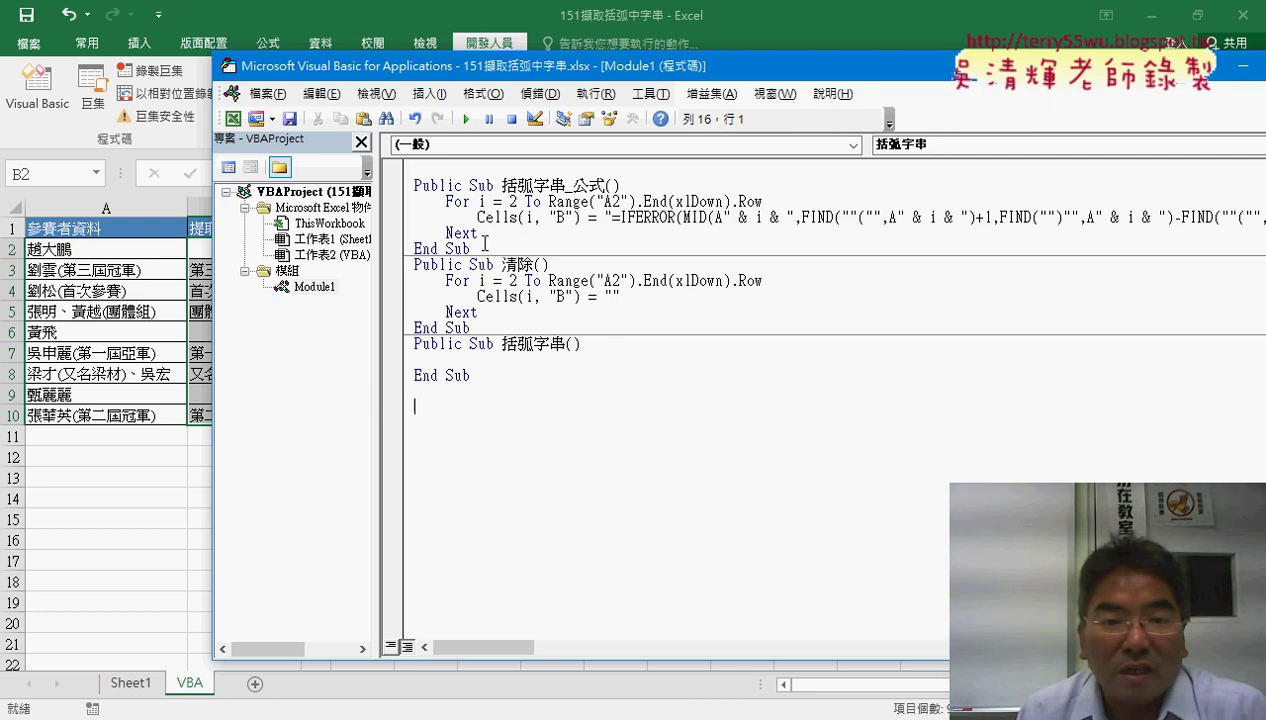
Paste a copy of Sub 括弧字串_公式 over the empty Sub 括弧字串 and remove '_公式' from its name
left_click_drag(484, 243, 412, 182)
right_click(498, 197)
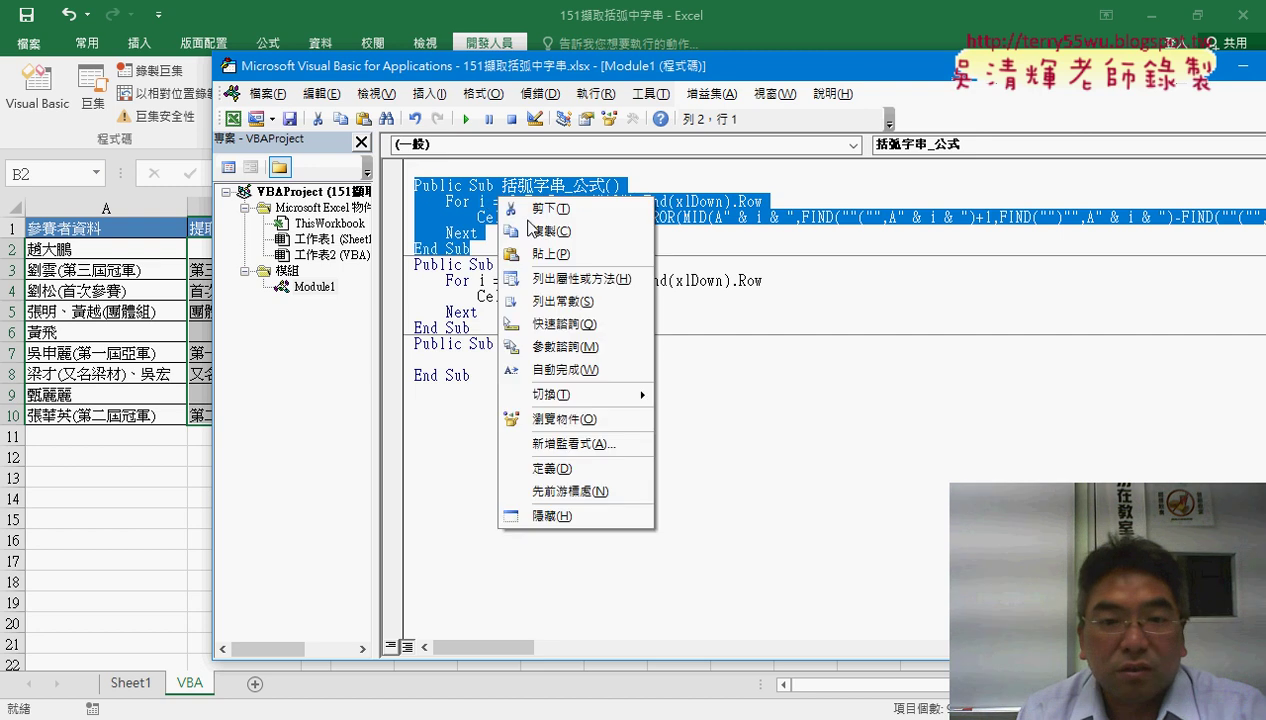
left_click(530, 230)
left_click_drag(480, 383, 413, 343)
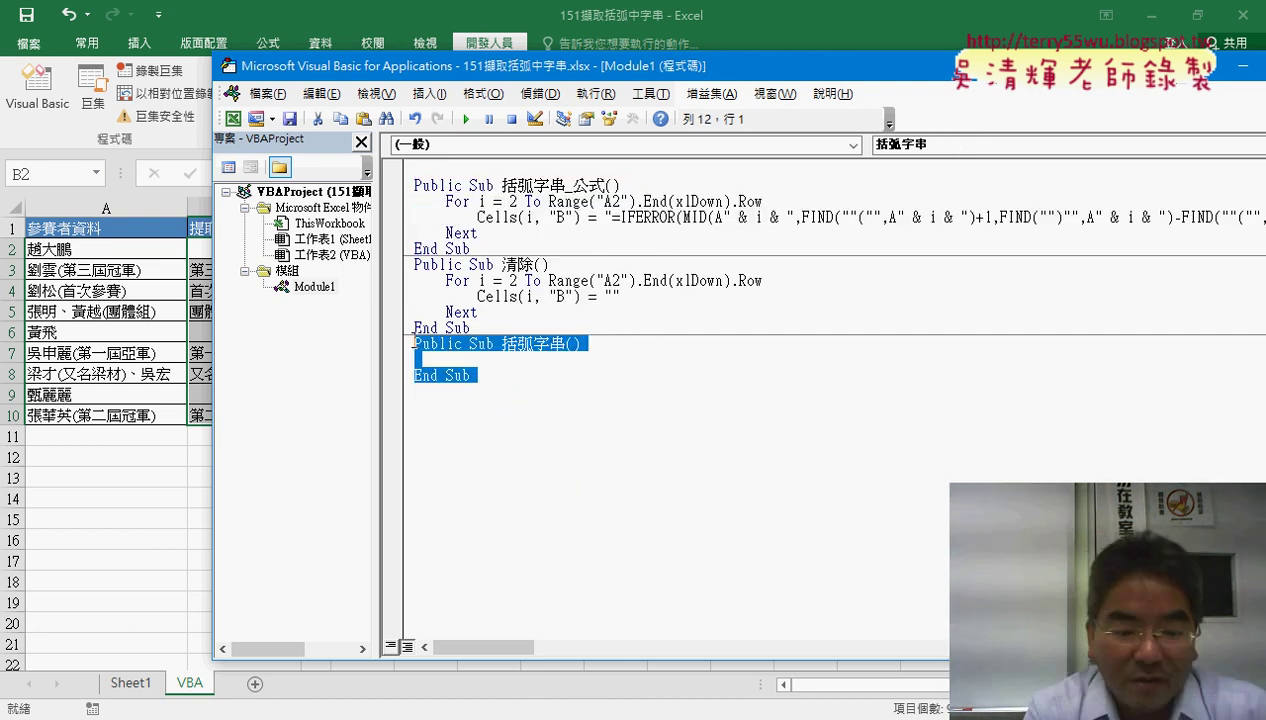
key("ctrl+v")
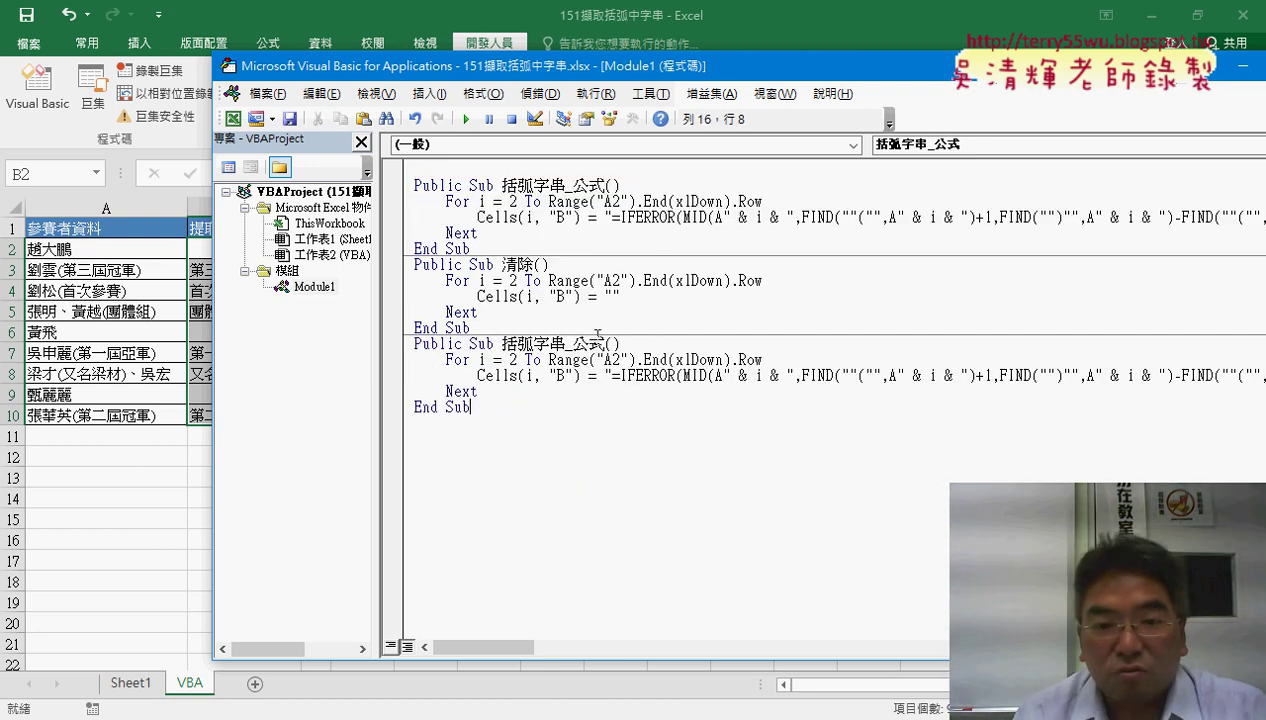
mouse_move(597, 343)
left_mouse_down()
mouse_move(560, 358)
mouse_move(605, 343)
left_mouse_up()
key("Delete")
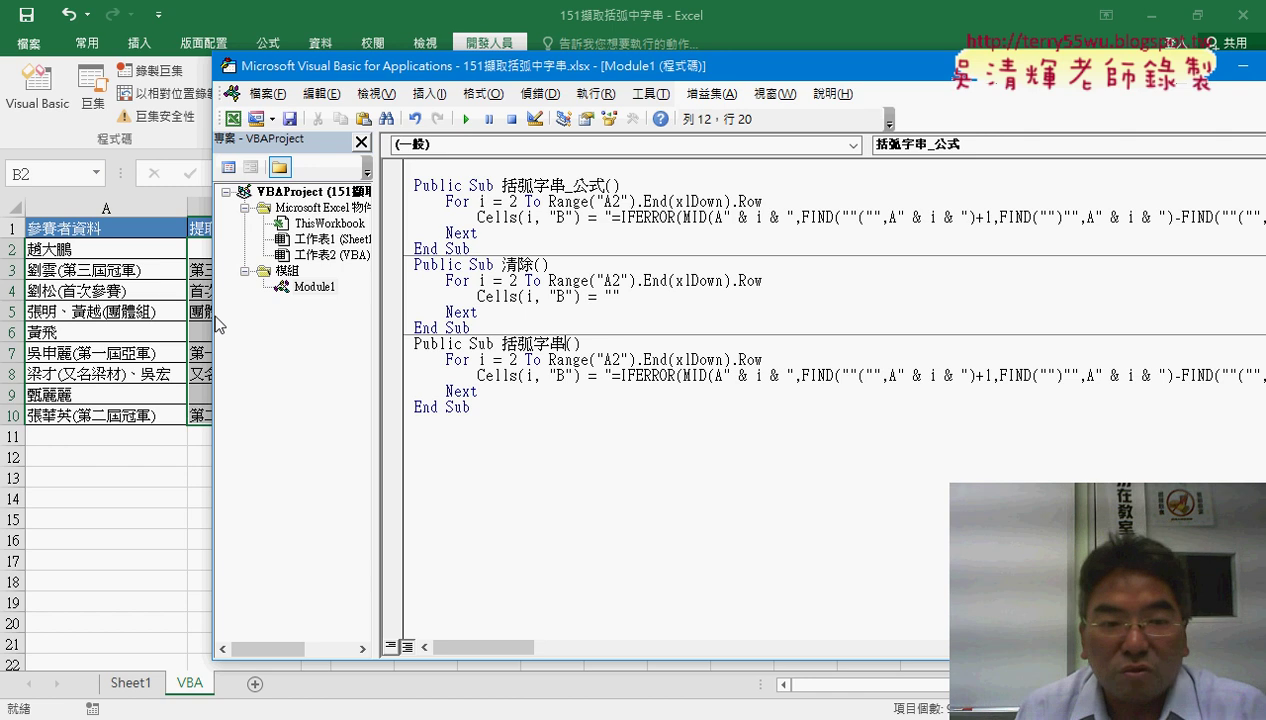
left_click_drag(379, 303, 308, 303)
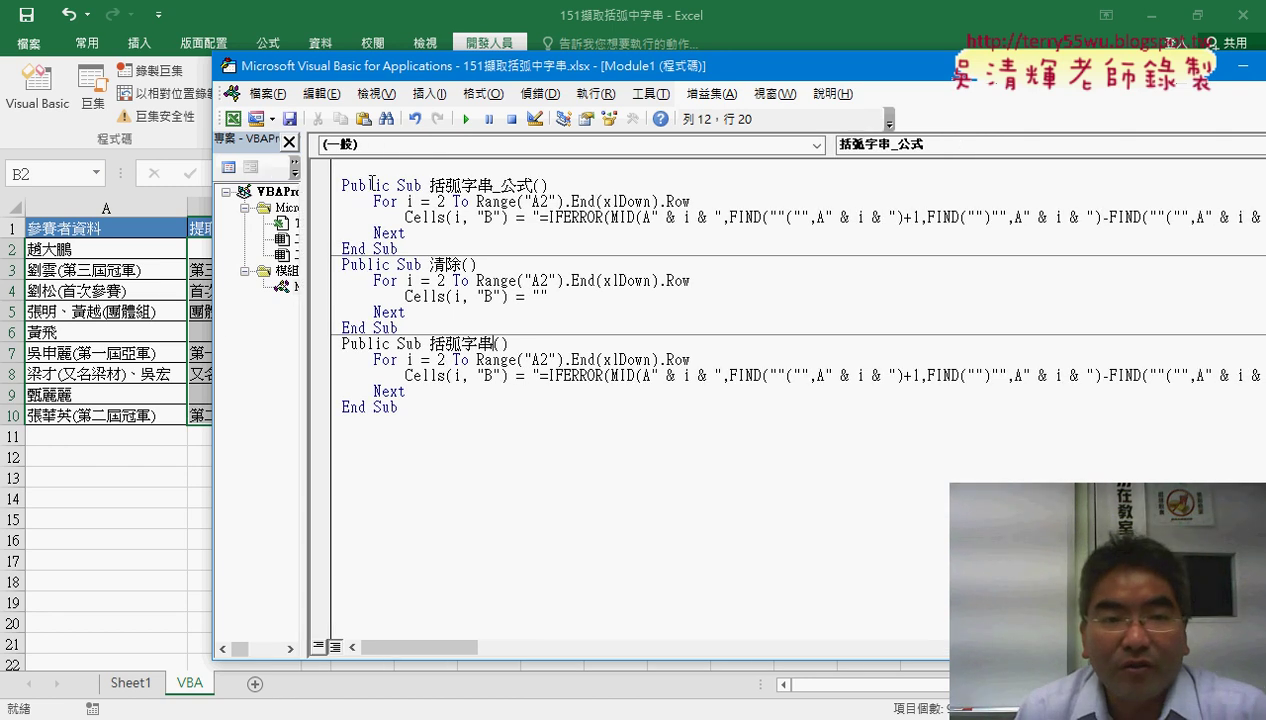
Replace the copied formula so the loop reads Cells(i, "B") = "", with a blank line above
left_click_drag(560, 65, 688, 57)
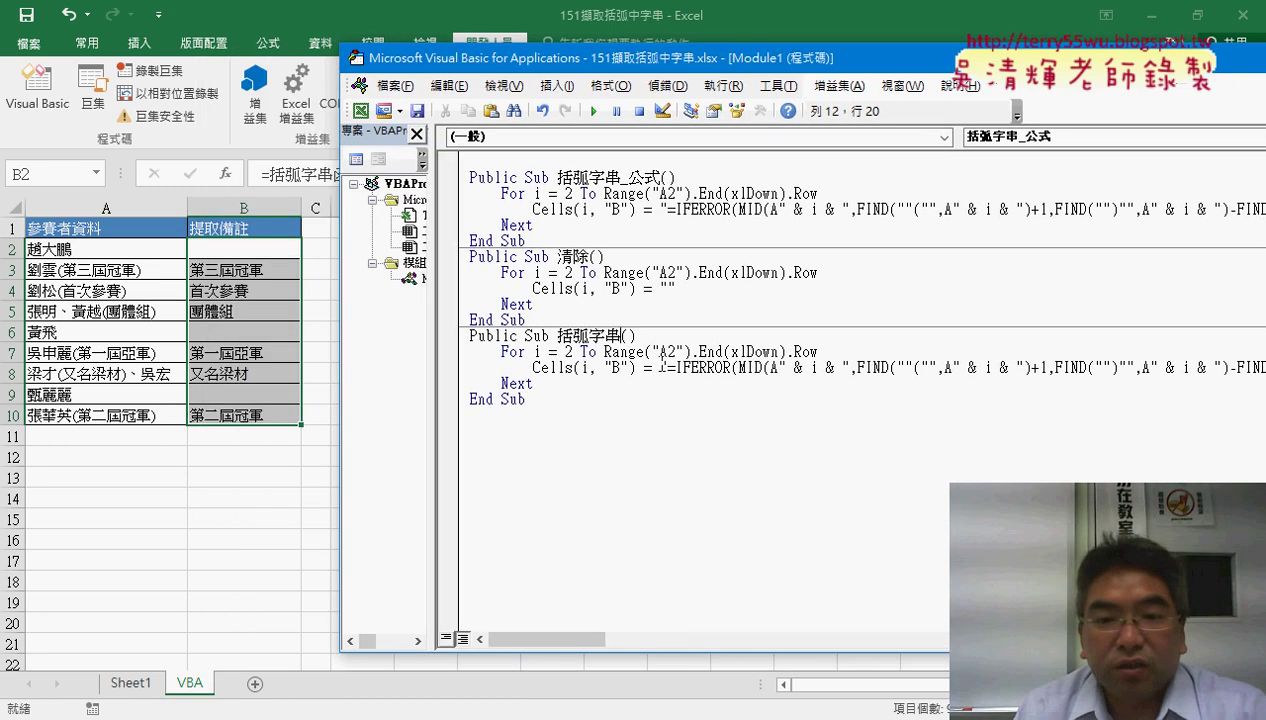
left_click(657, 367)
key("shift+End")
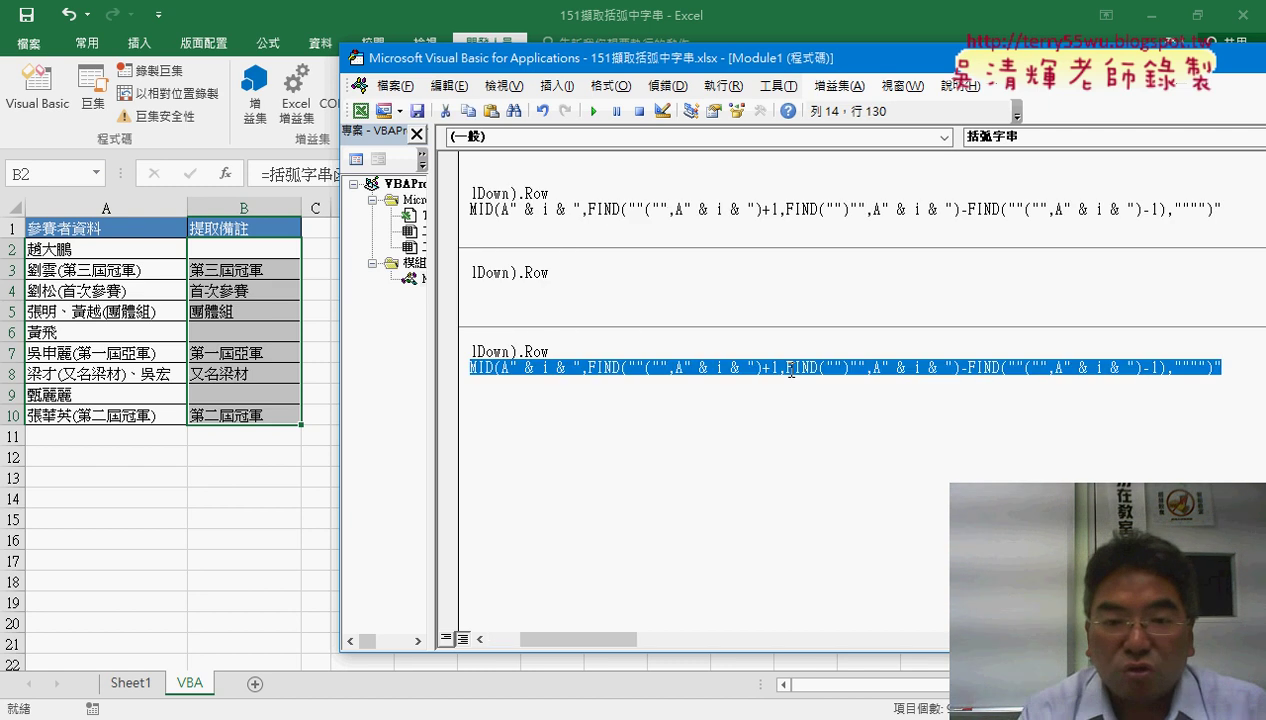
key("Delete")
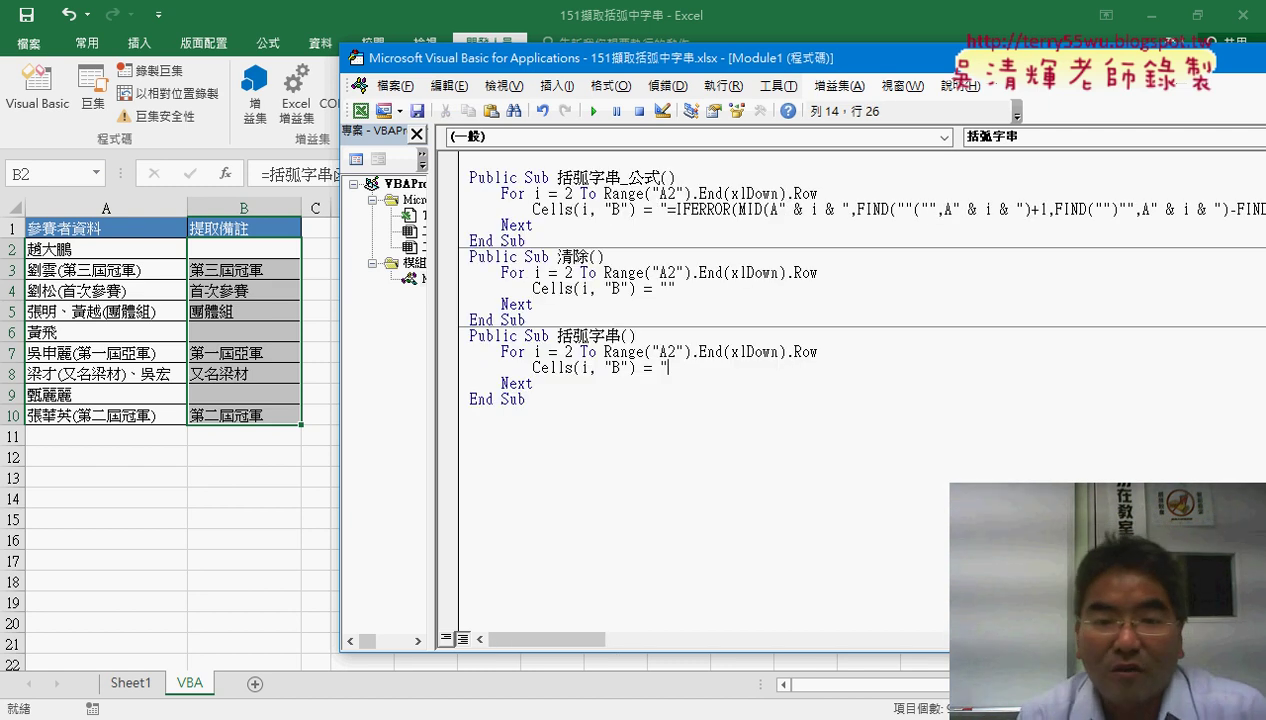
type("\"")
key("End")
key("Return")
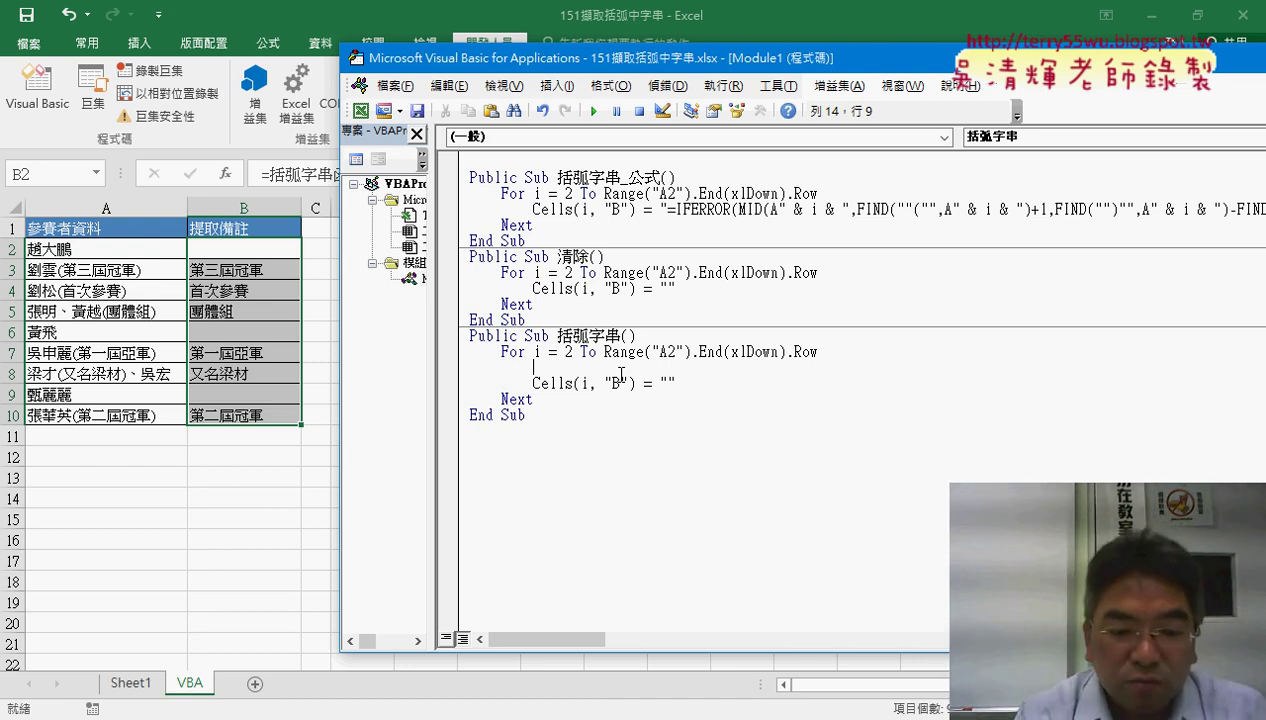
Type vba.in on the blank loop line and pick InStr from the IntelliSense list
type("vb")
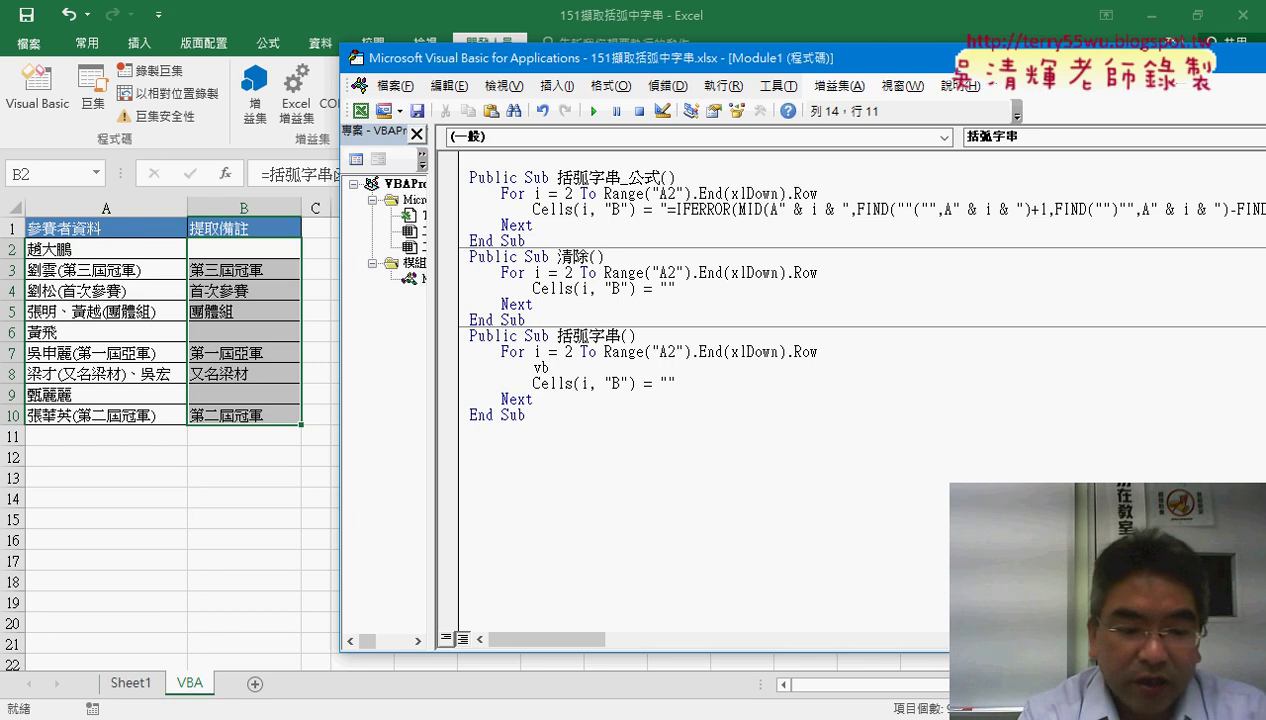
type("a.")
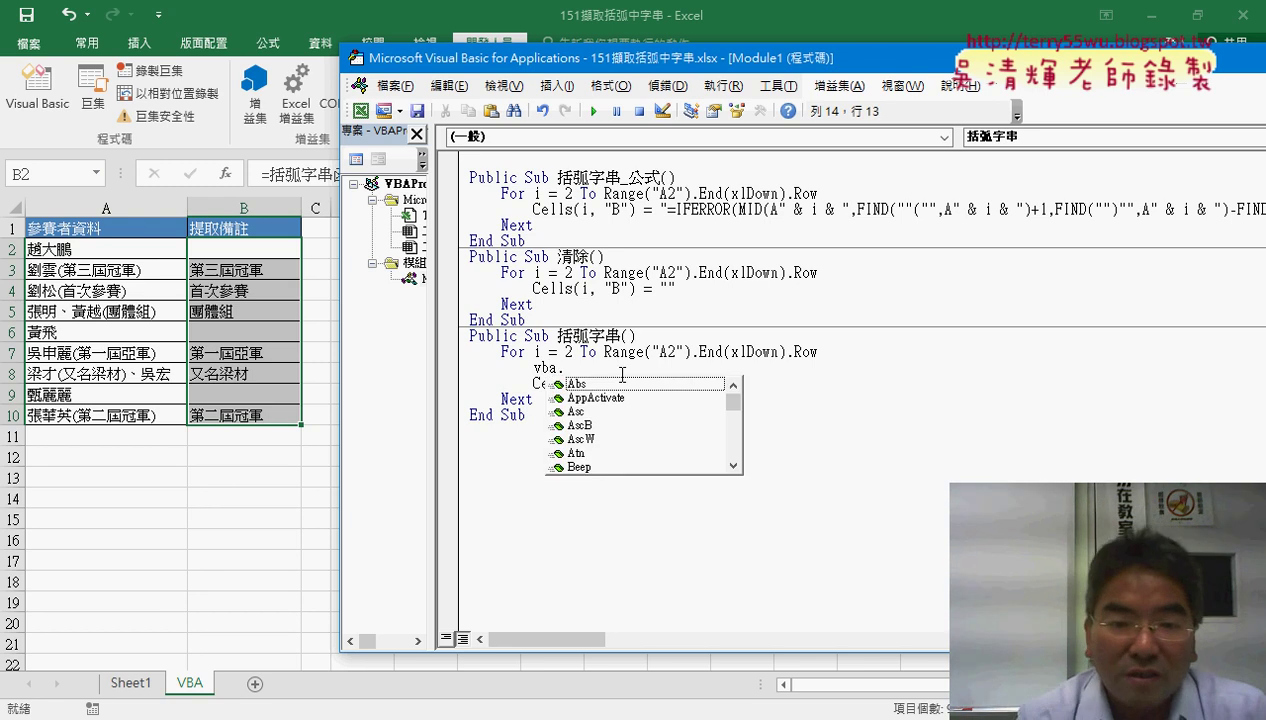
key("BackSpace")
key("BackSpace")
key("BackSpace")
key("BackSpace")
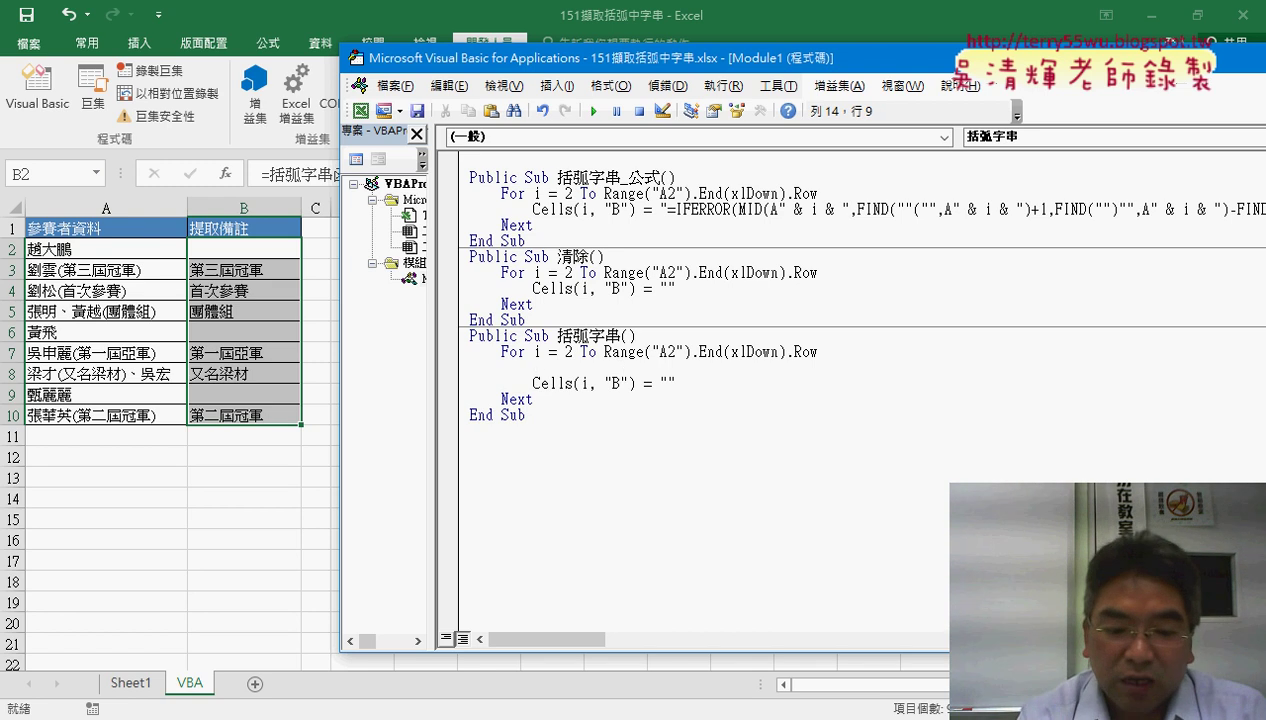
type("vba")
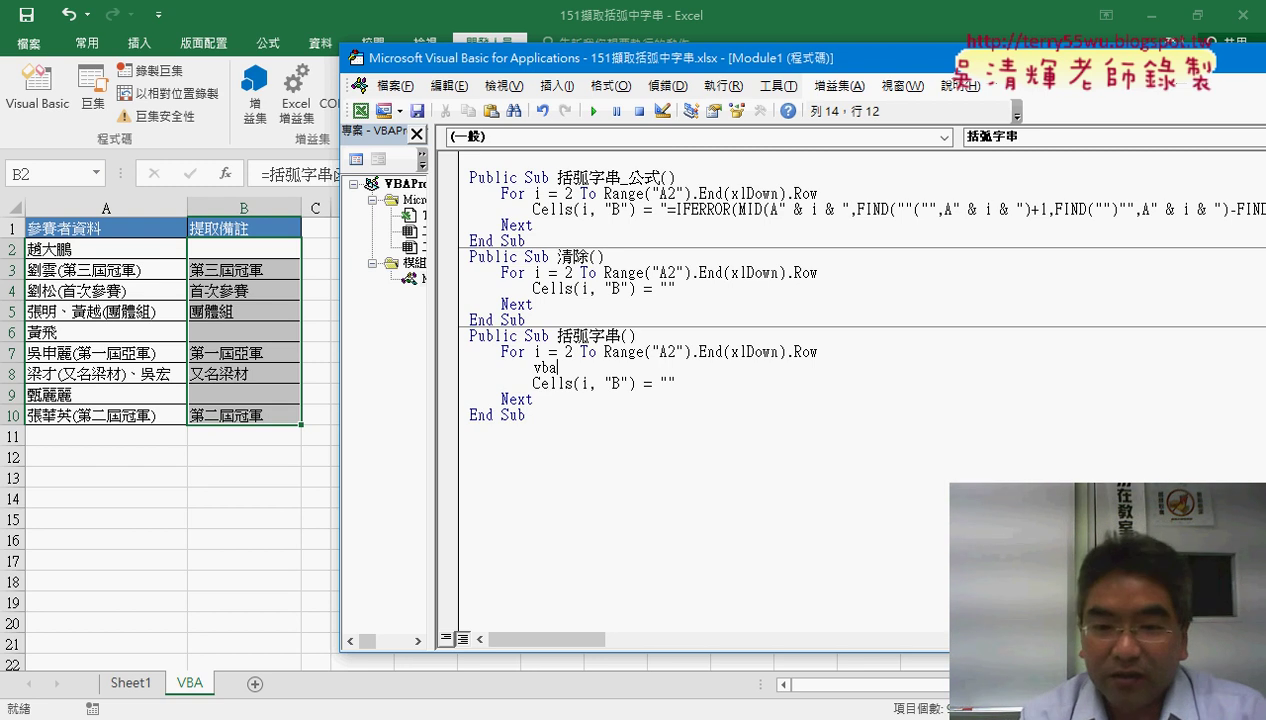
type(".")
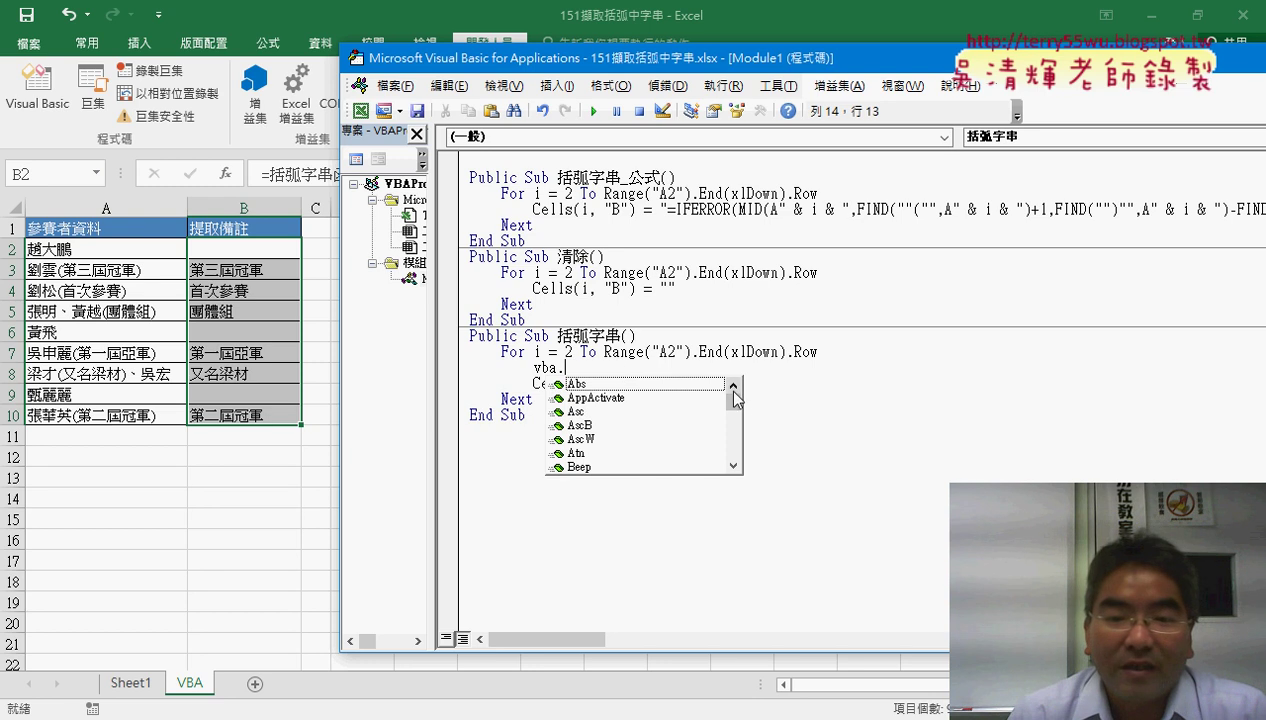
mouse_move(733, 401)
left_mouse_down()
mouse_move(745, 460)
mouse_move(730, 390)
left_mouse_up()
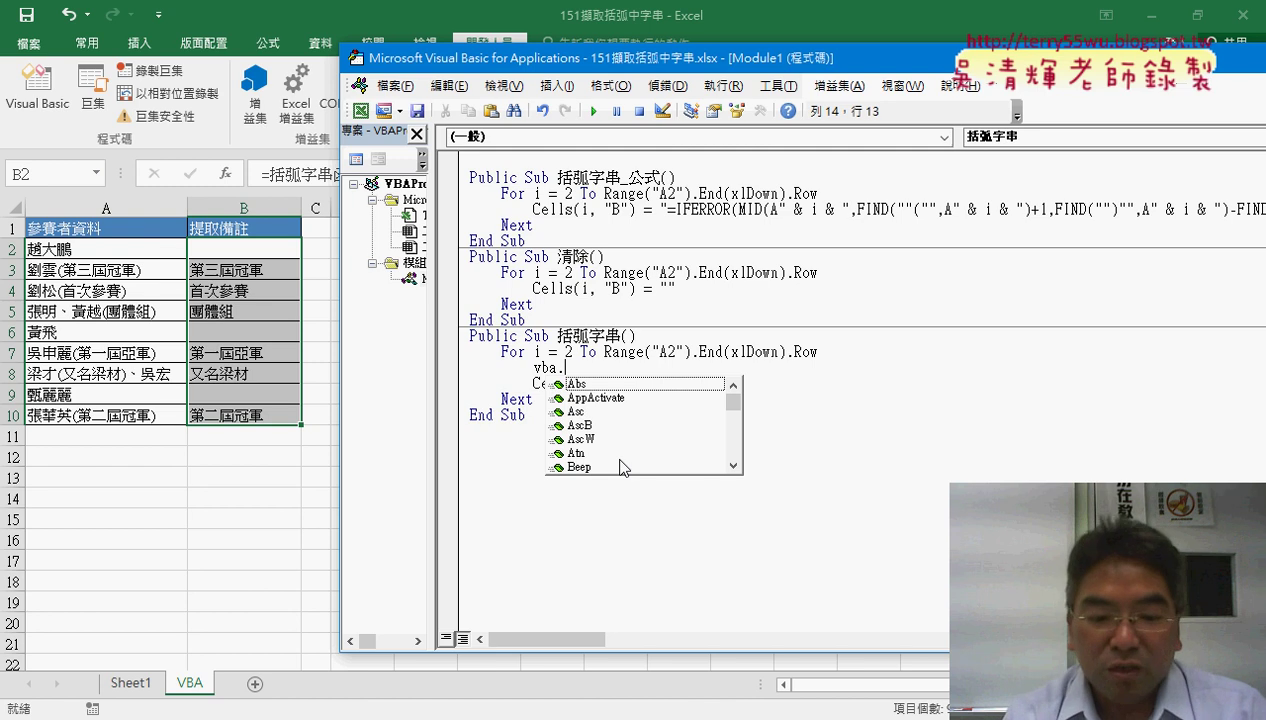
type("i")
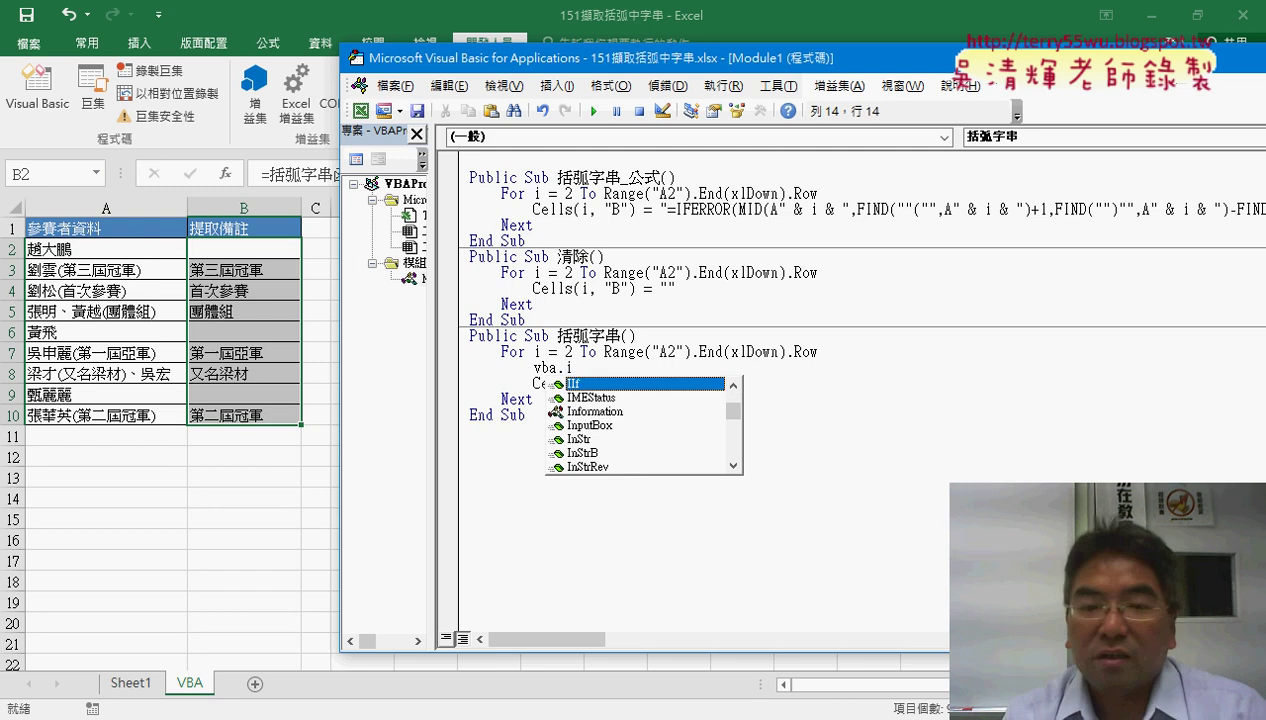
type("n")
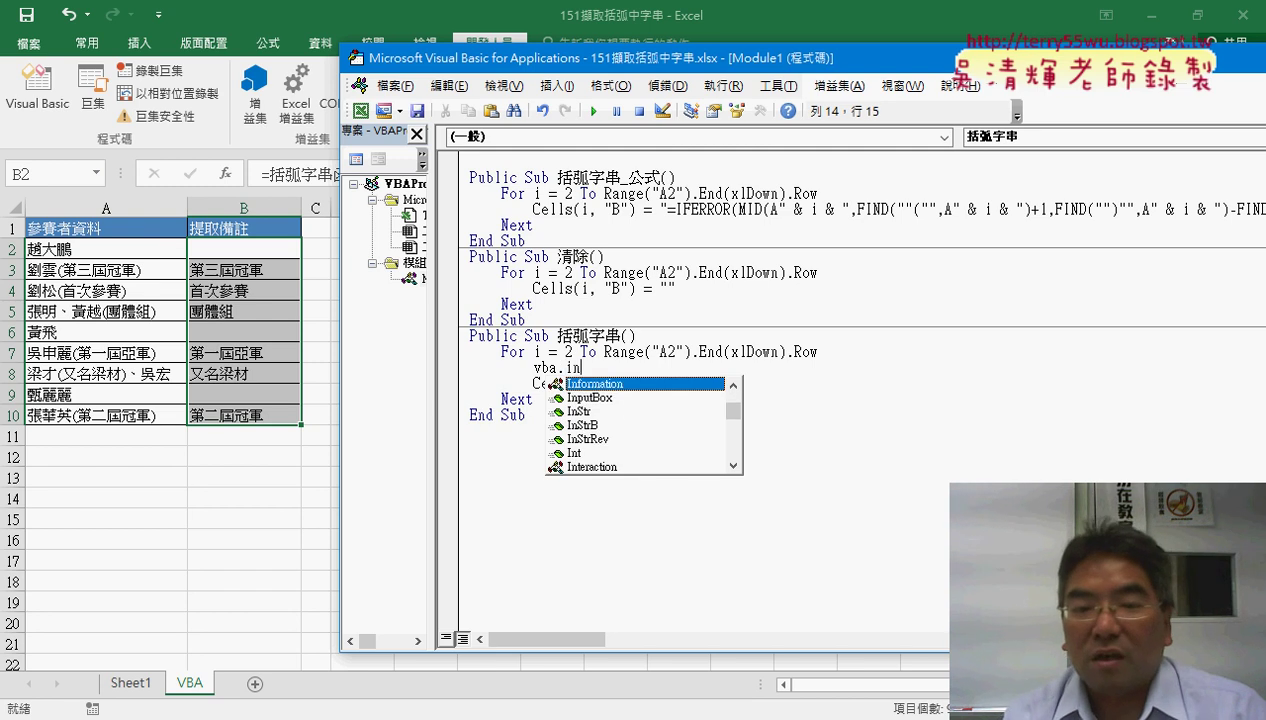
key("Down")
key("Down")
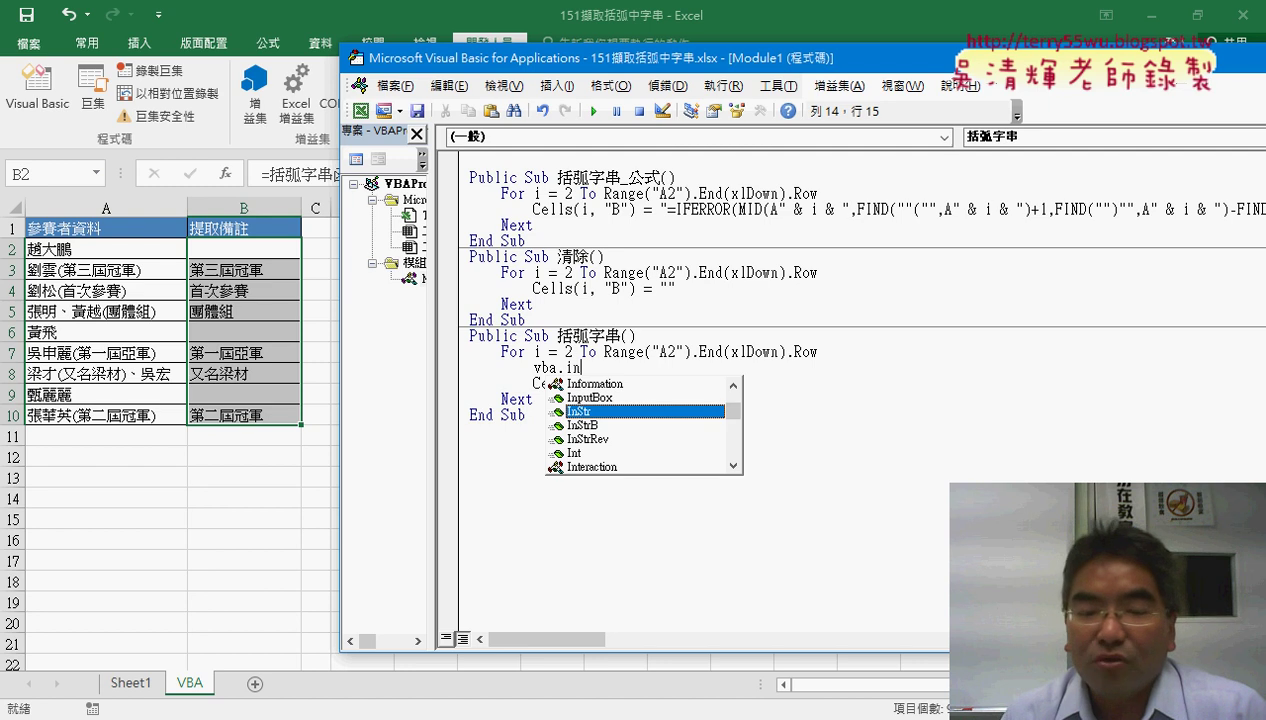
key("space")
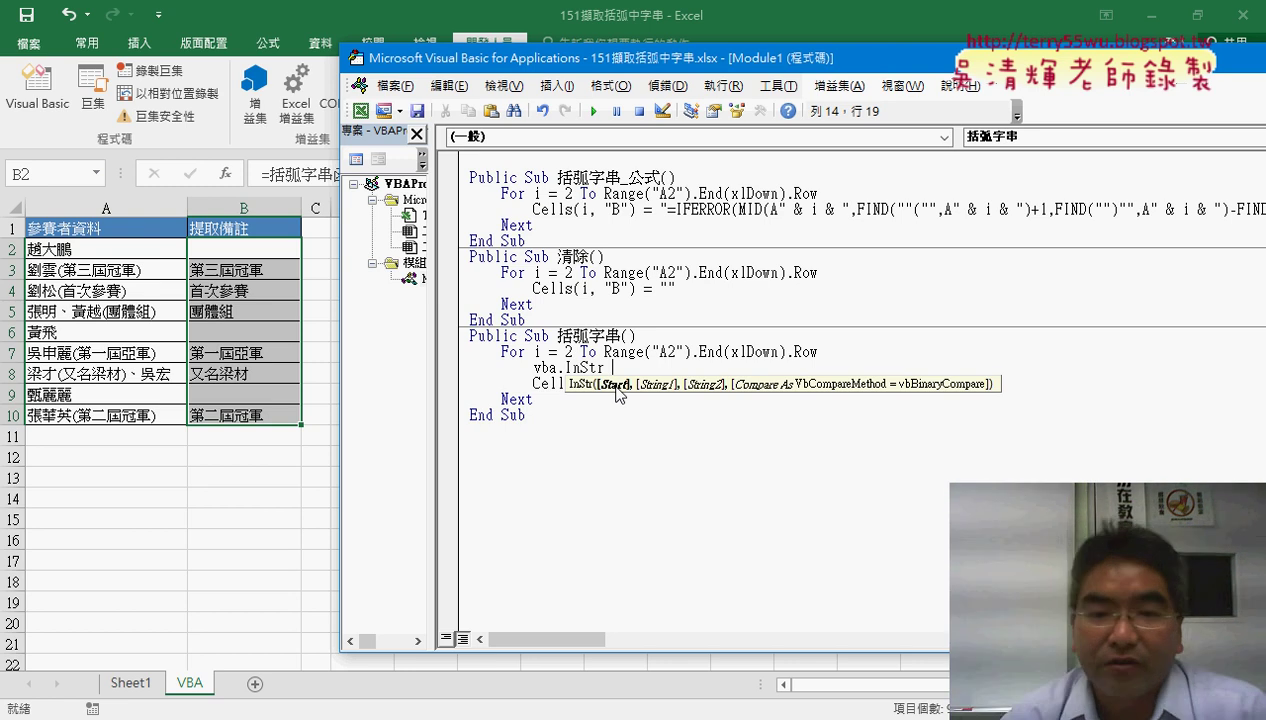
Complete the line as vba.InStr(cells(i,"A"),"("), dismissing the compile error and removing the extra parenthesis
key("BackSpace")
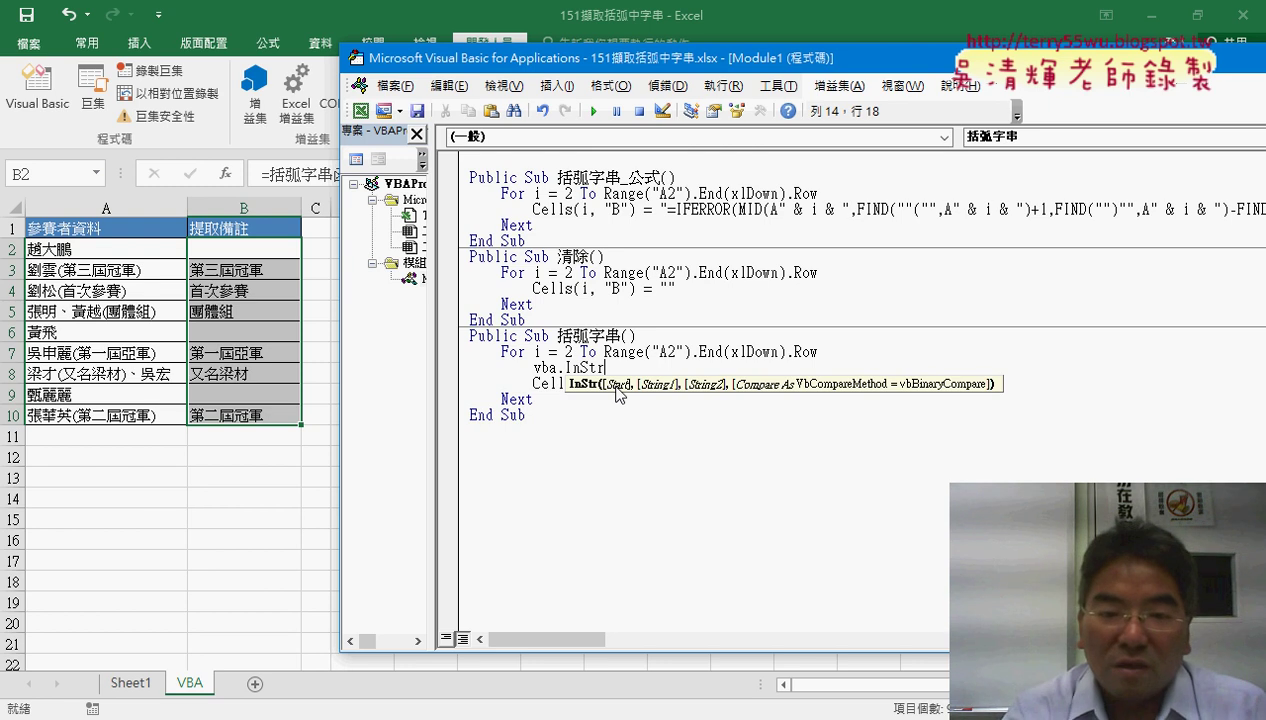
type("(")
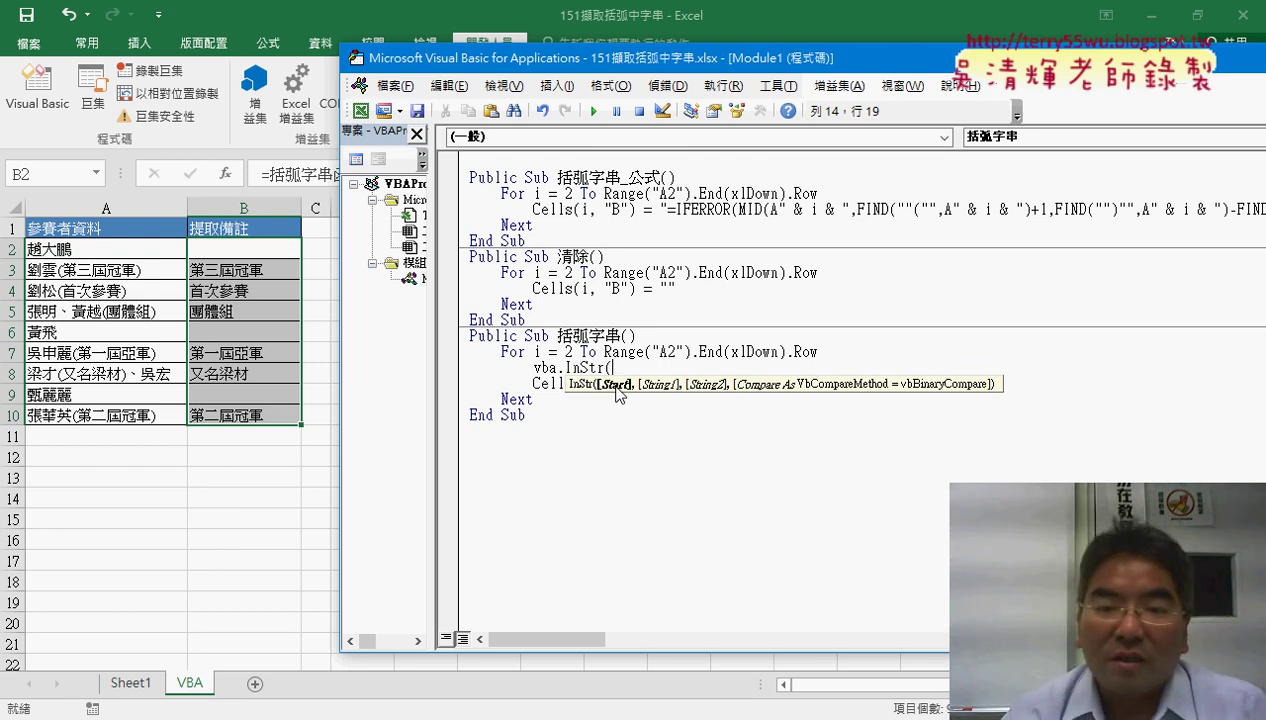
type("c")
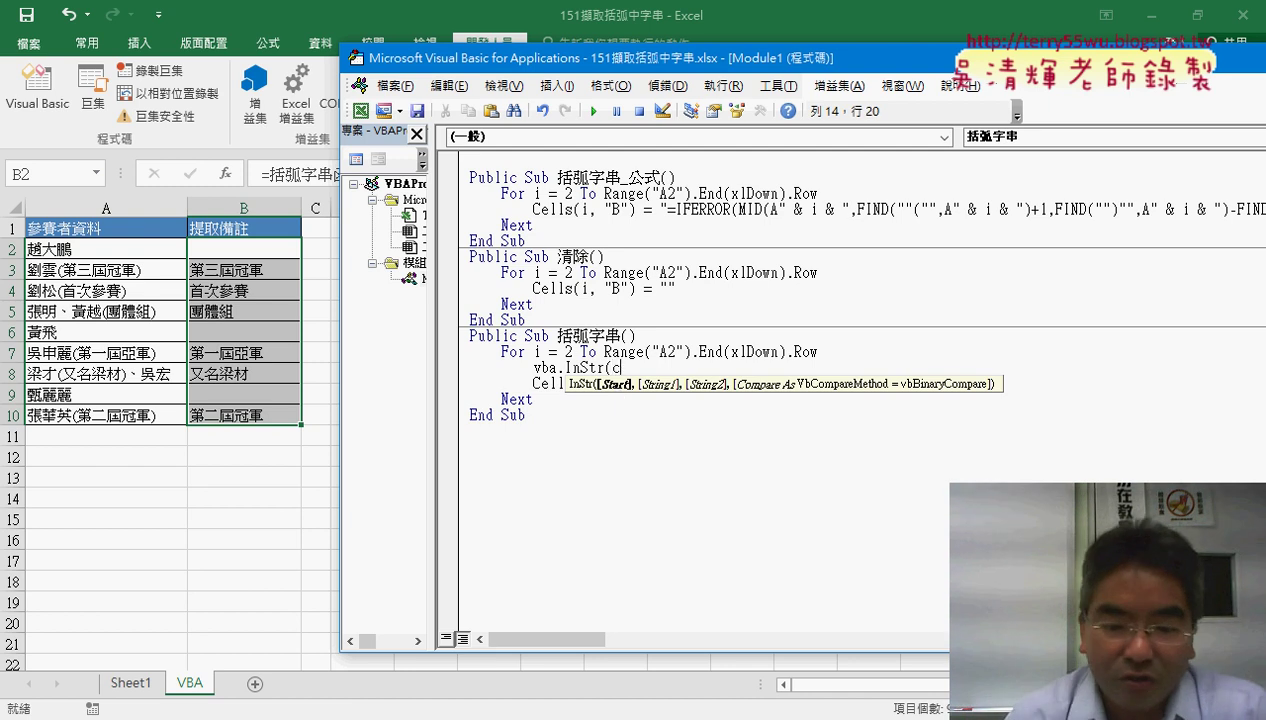
type("els")
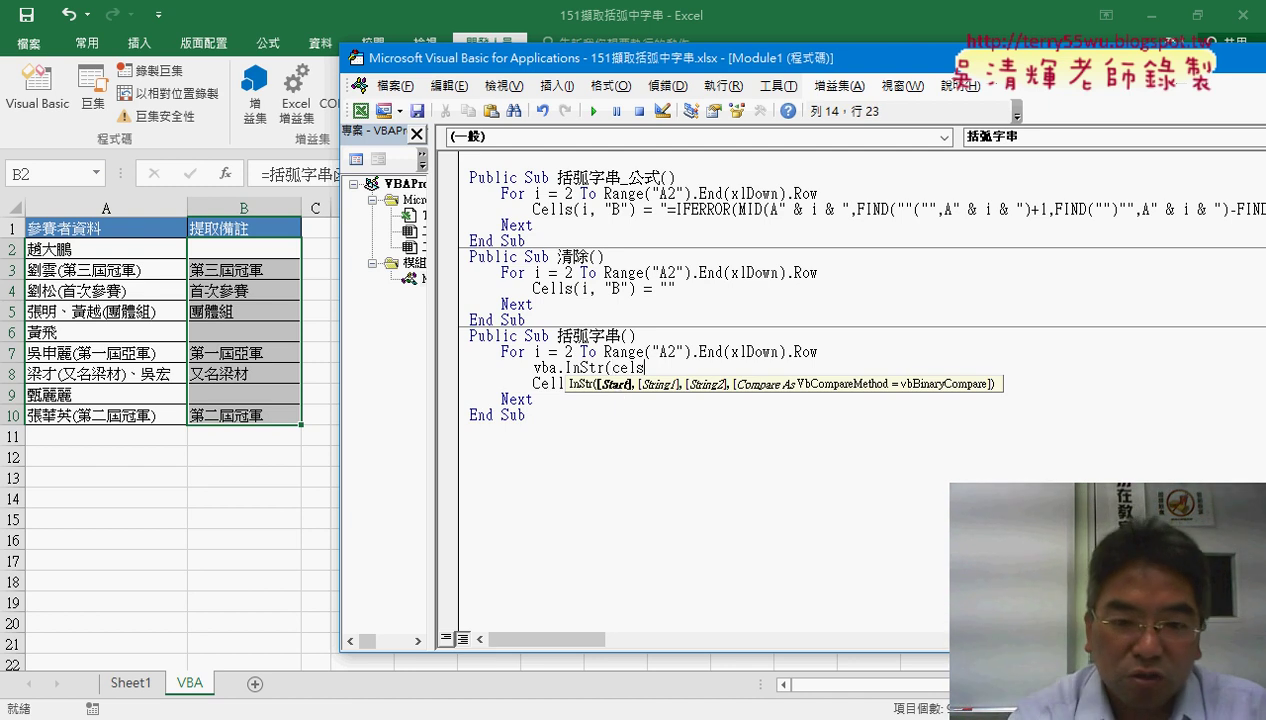
key("BackSpace")
type("l")
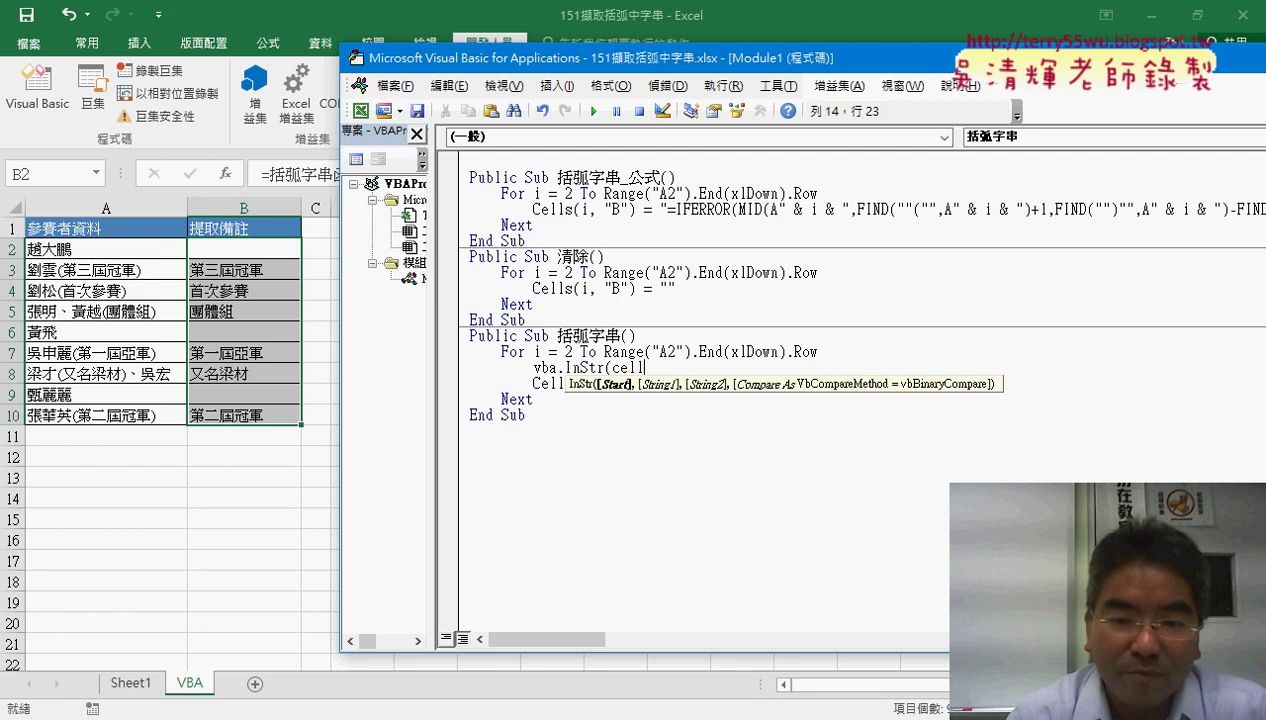
type("s(")
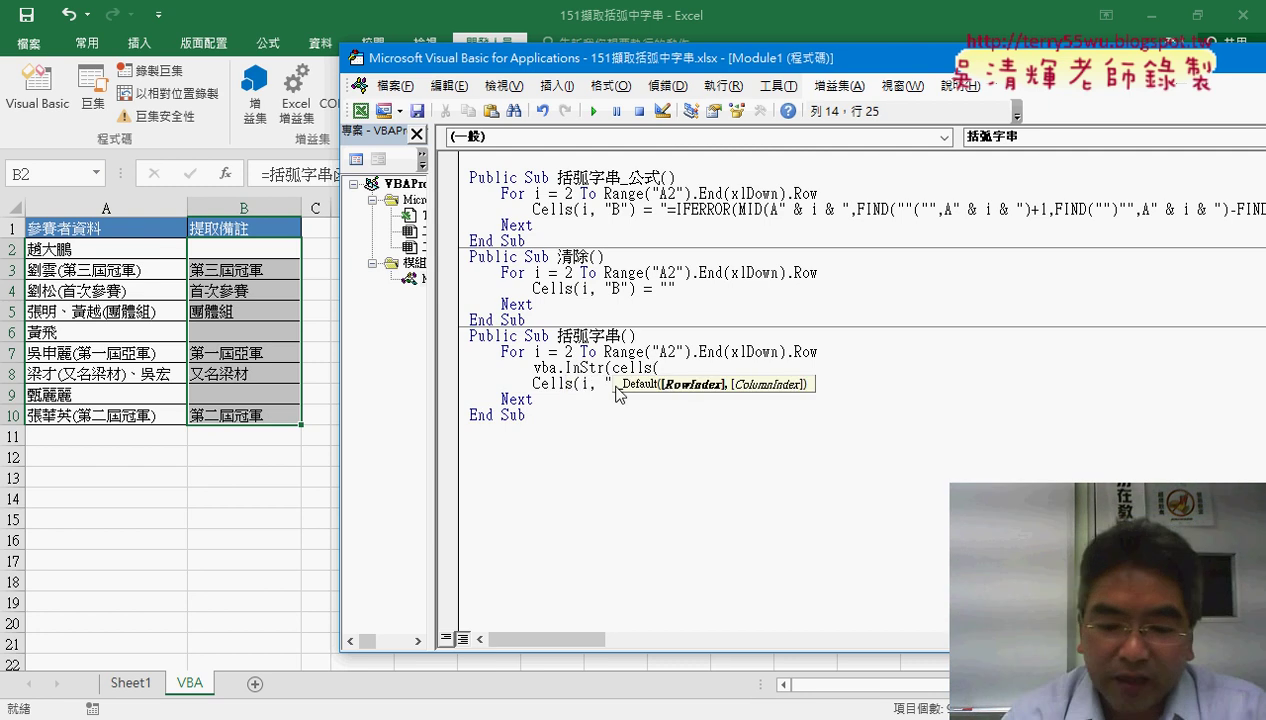
type("i,")
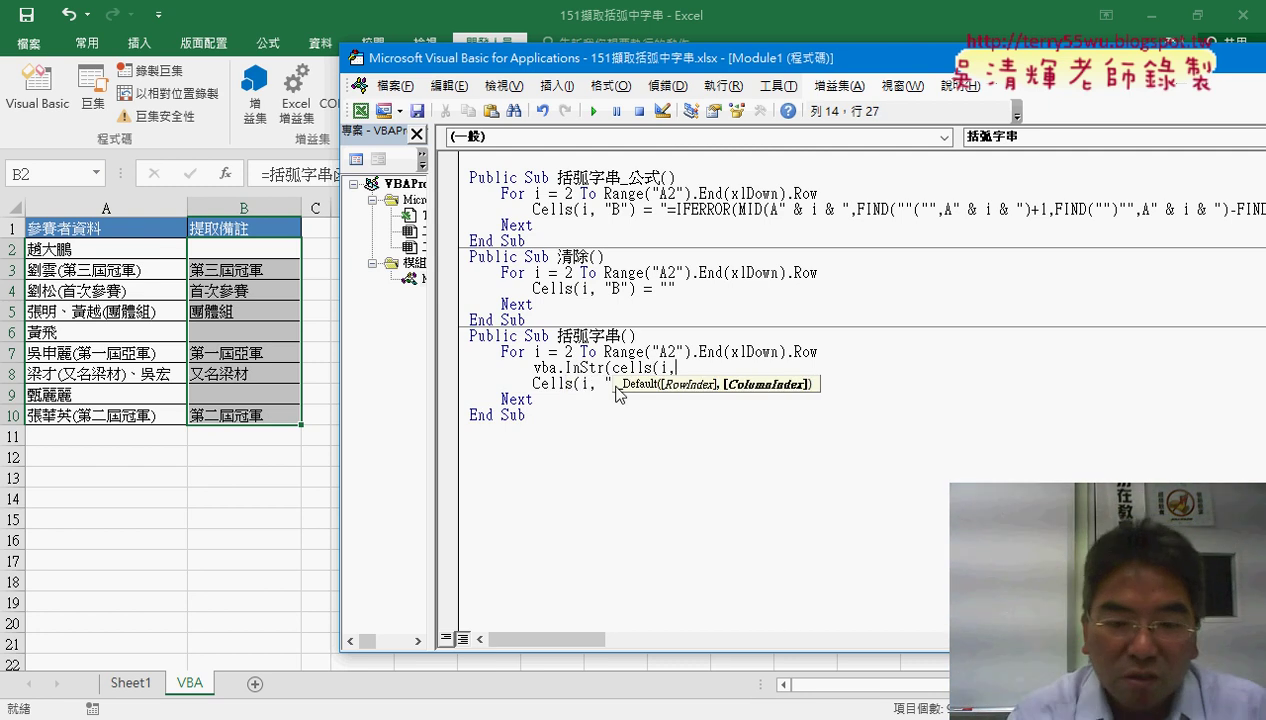
type("\"A\"")
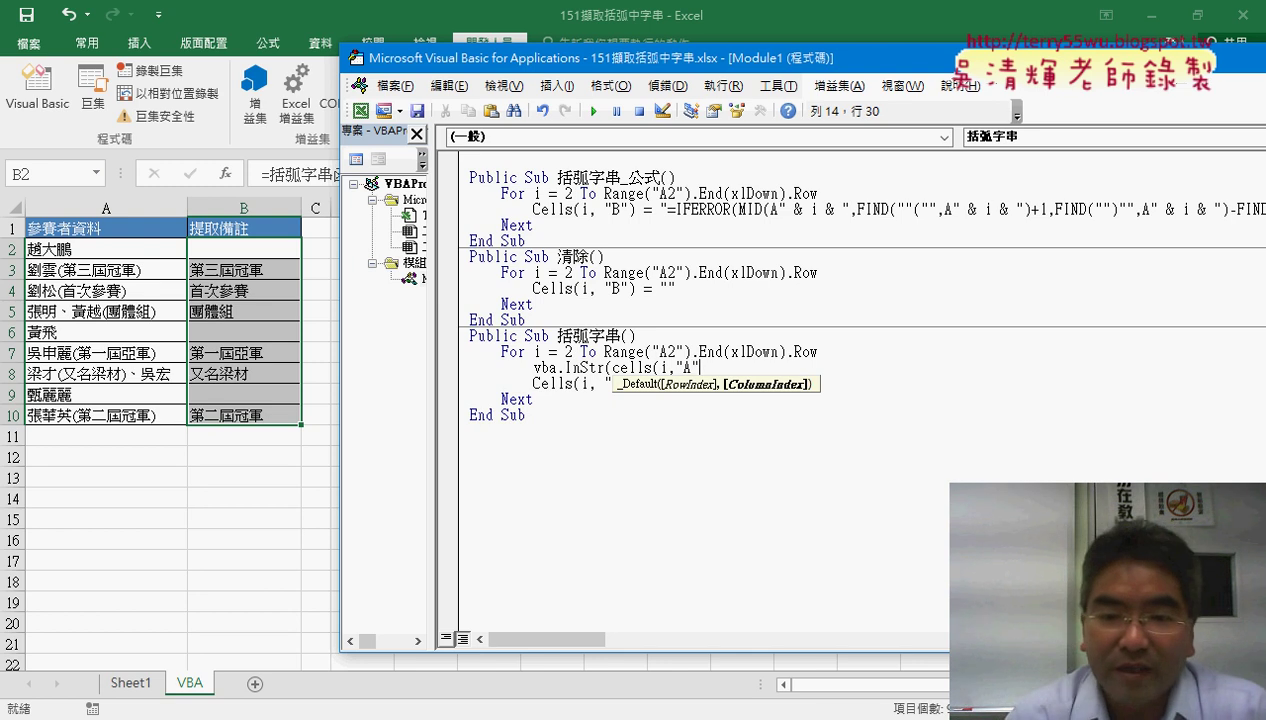
type("),")
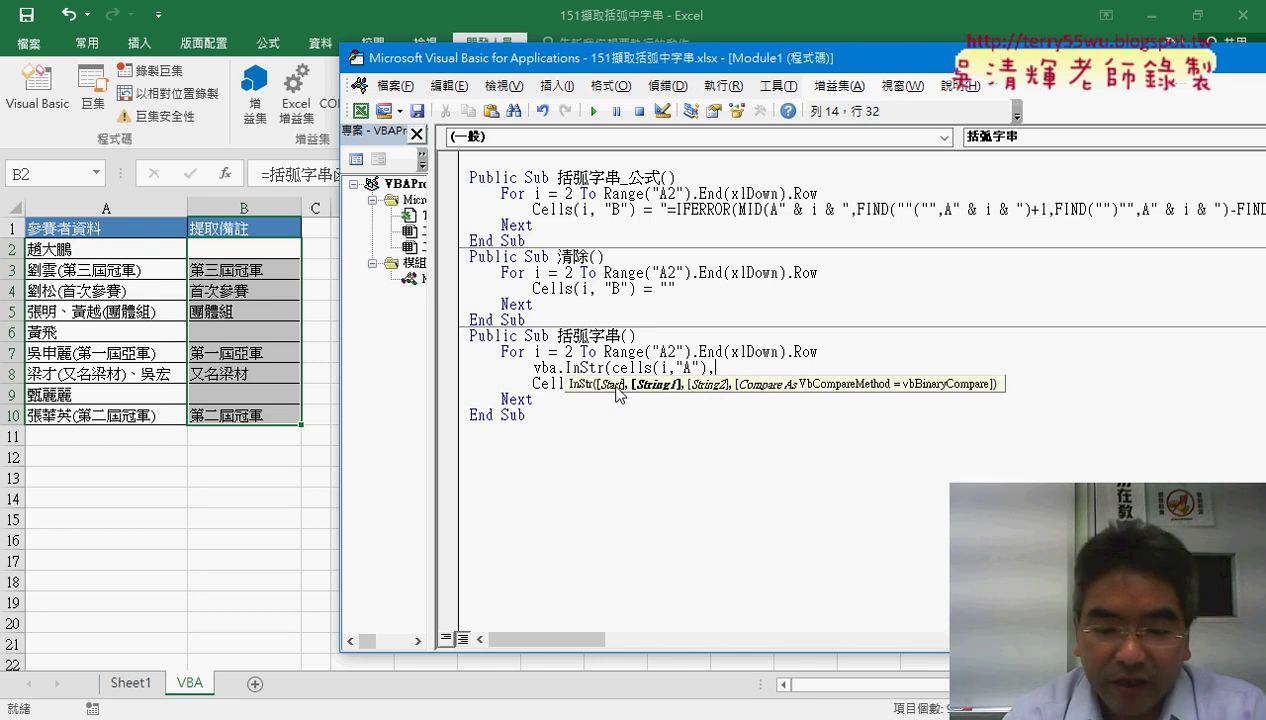
type("\"(")
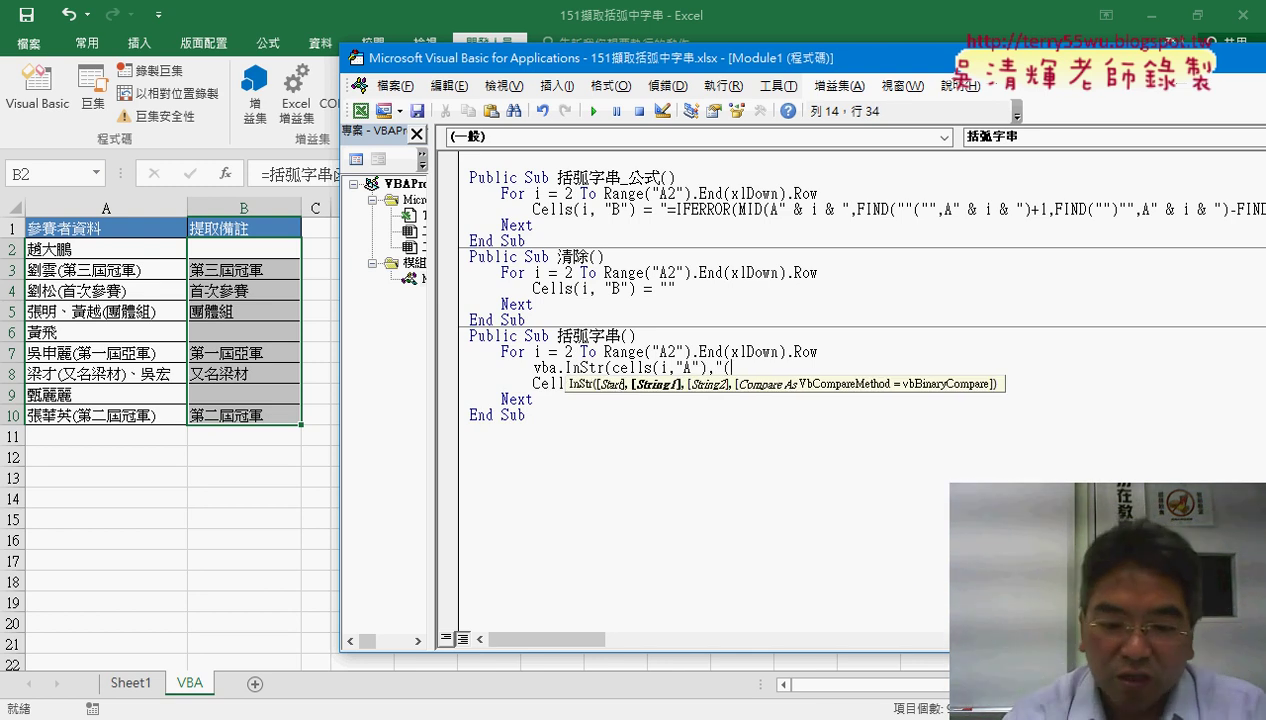
type("\")")
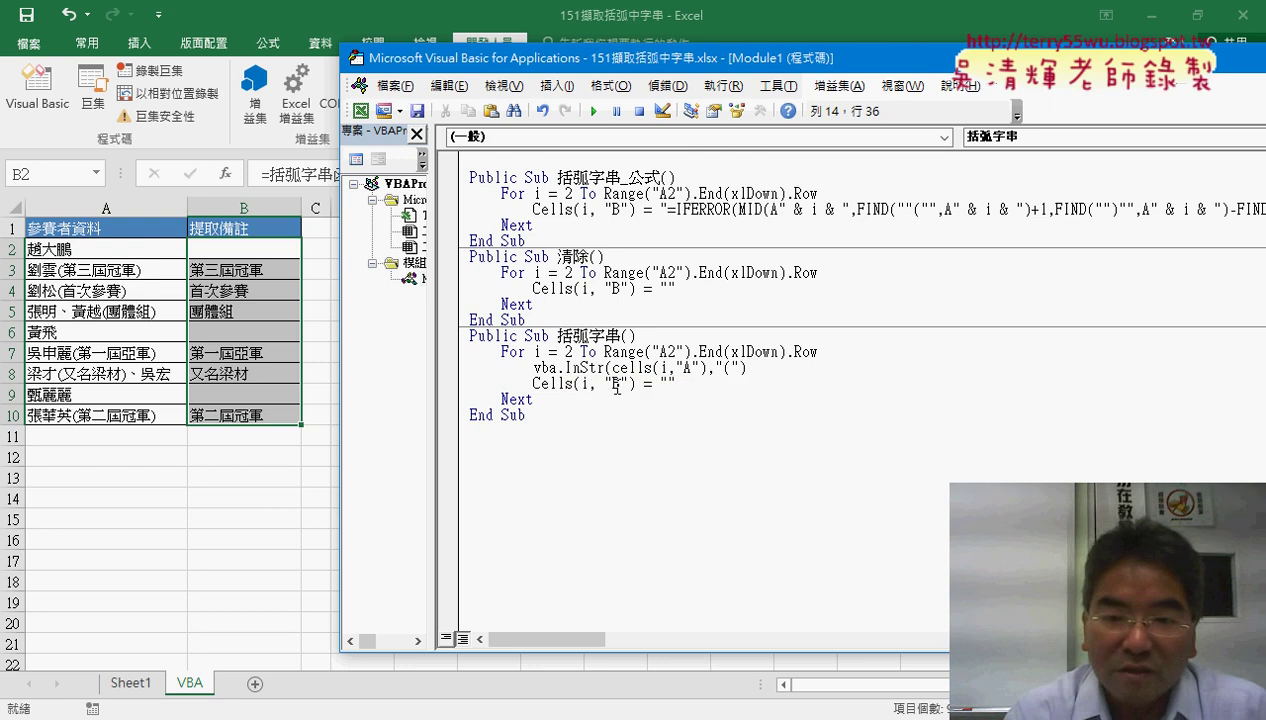
type(")")
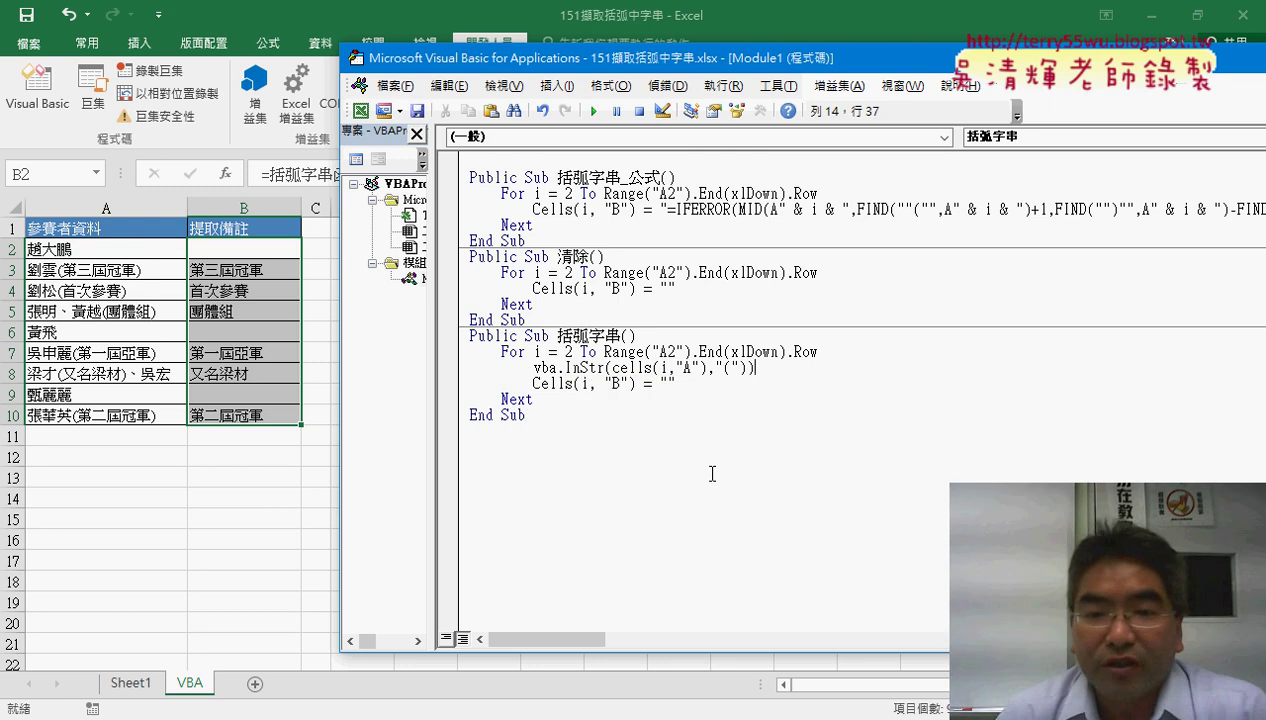
left_click(712, 473)
left_click(630, 443)
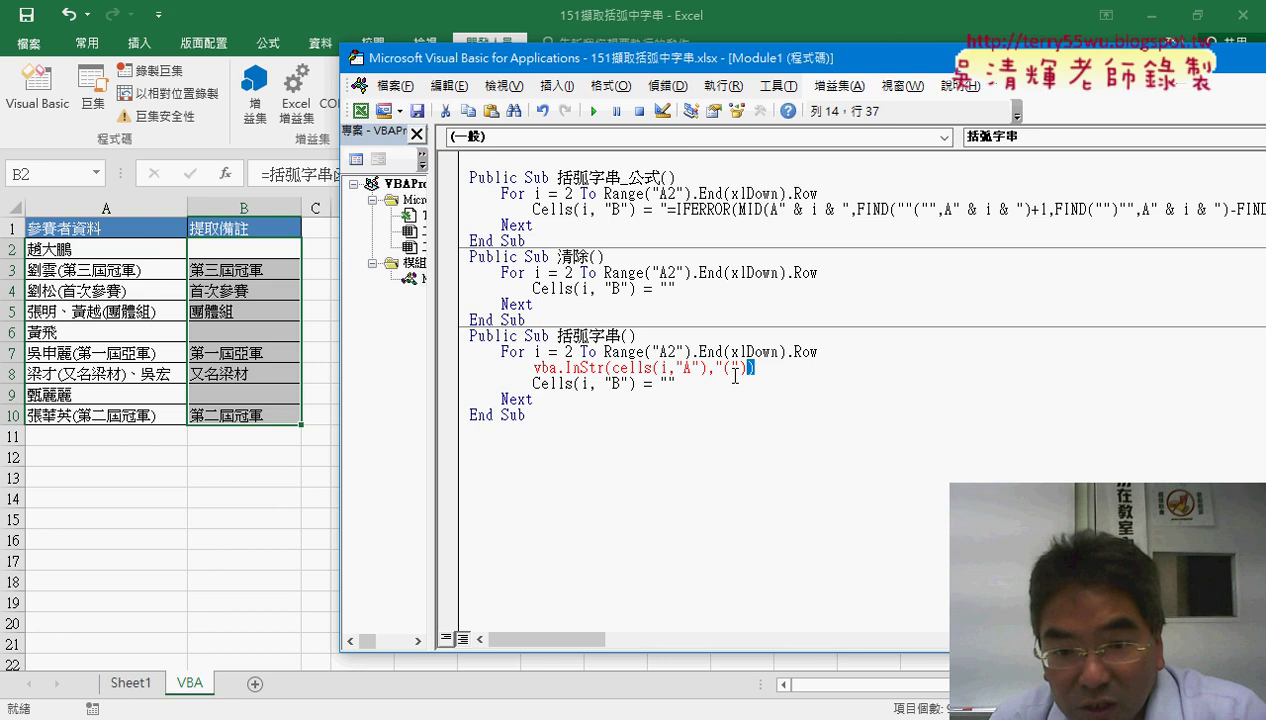
key("BackSpace")
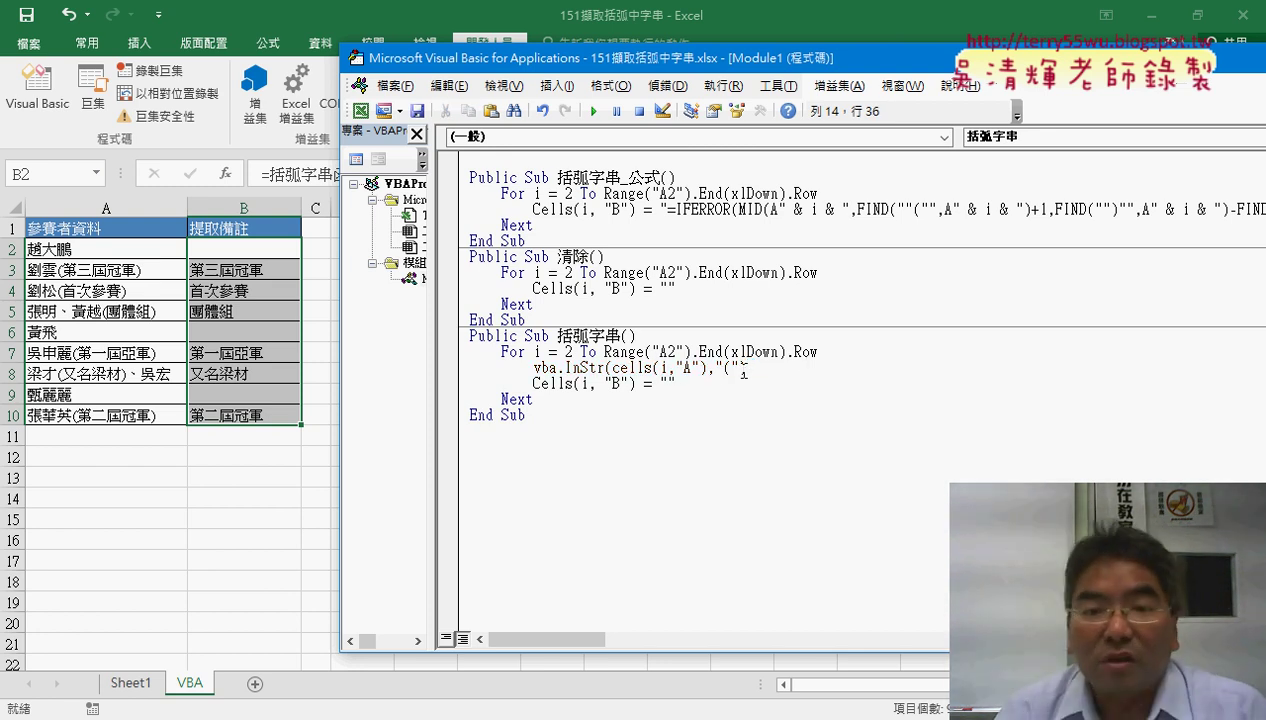
left_click_drag(743, 370, 536, 369)
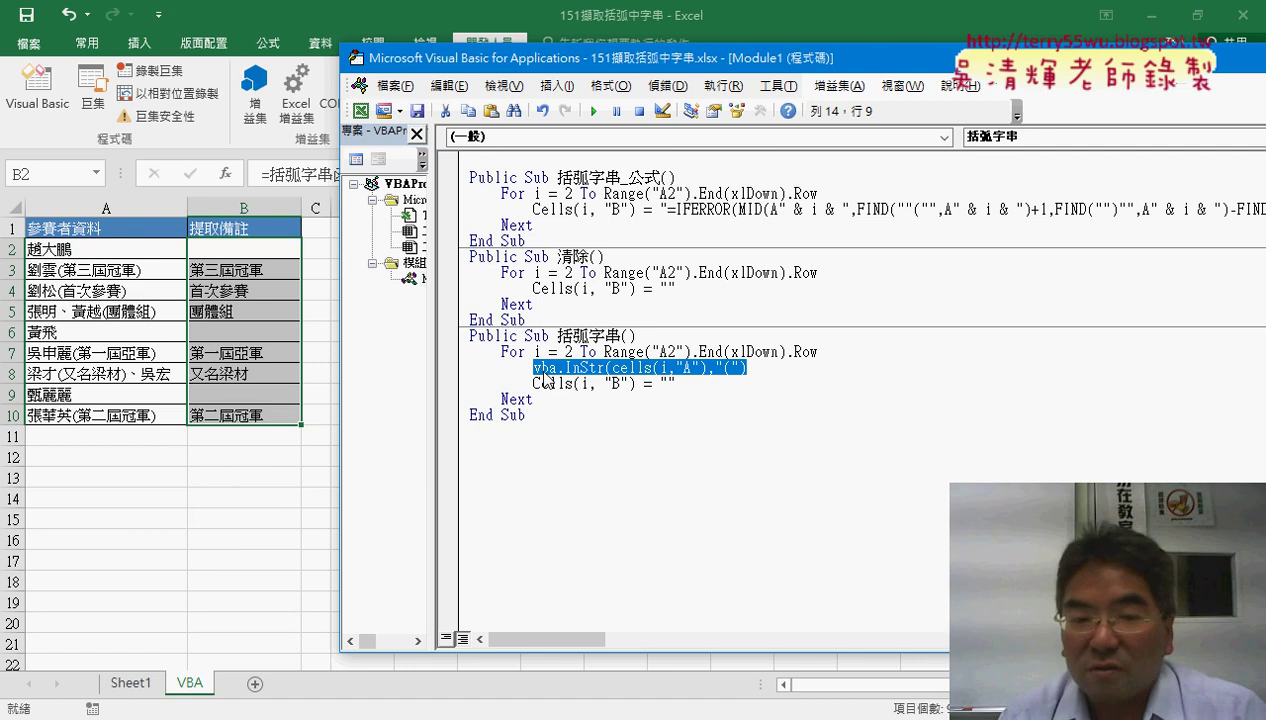
Prefix the InStr line with a= so it stores the opening-parenthesis position in a
key("Left")
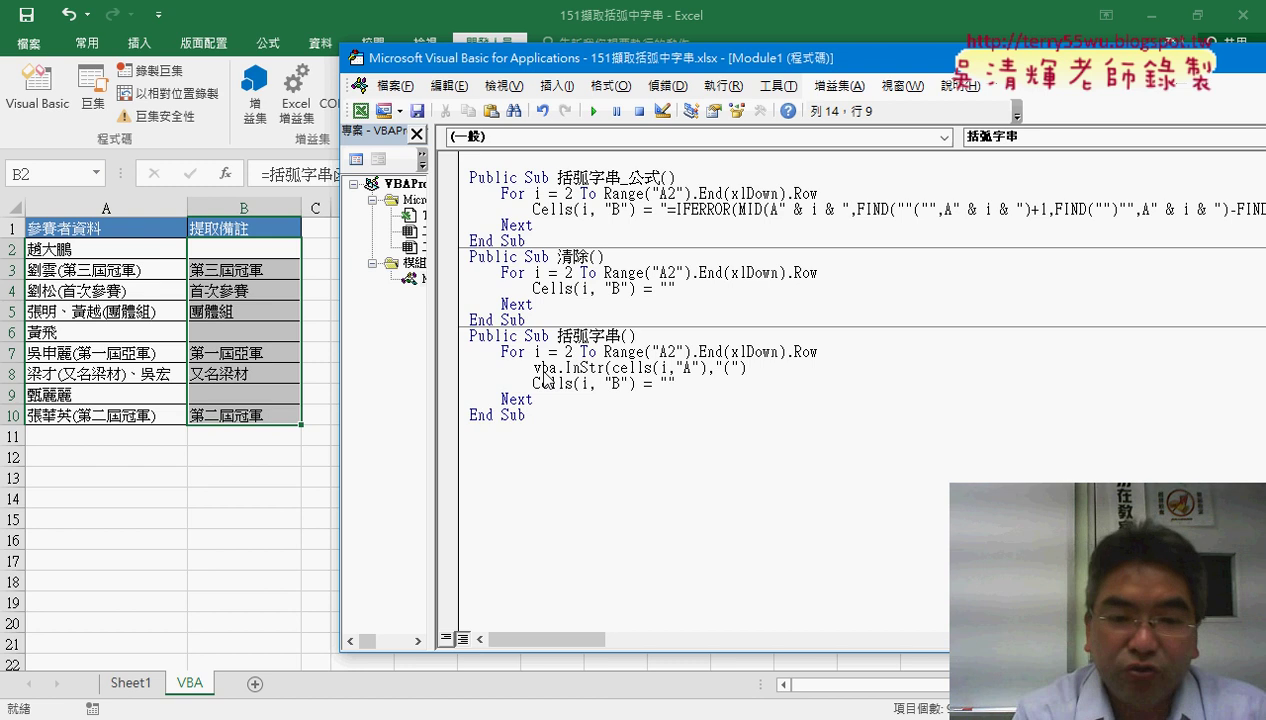
type("a")
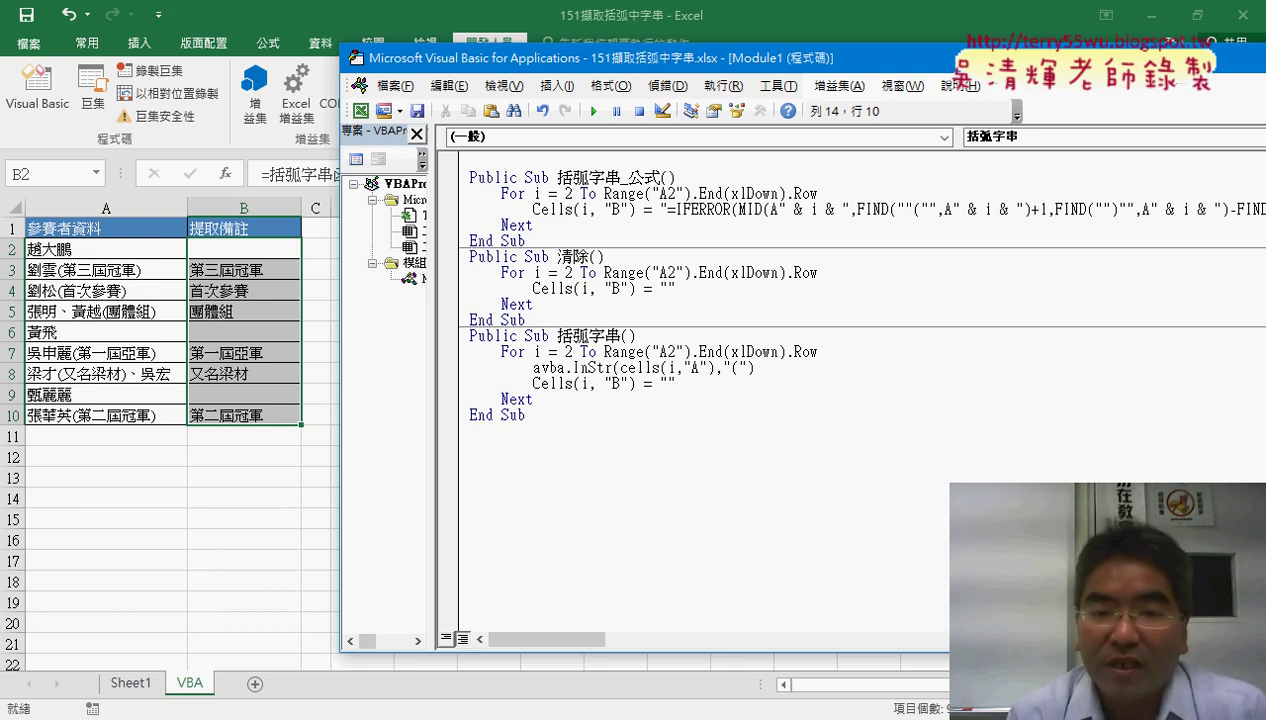
type("=")
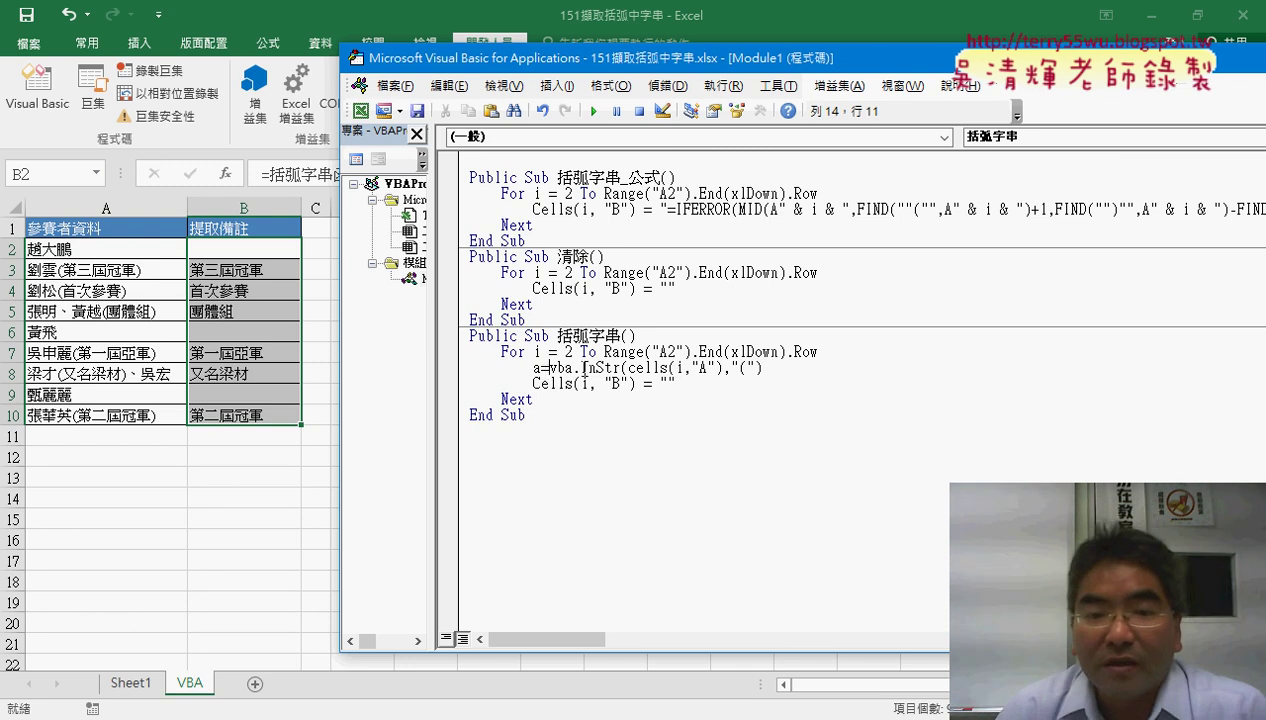
left_click_drag(581, 368, 622, 368)
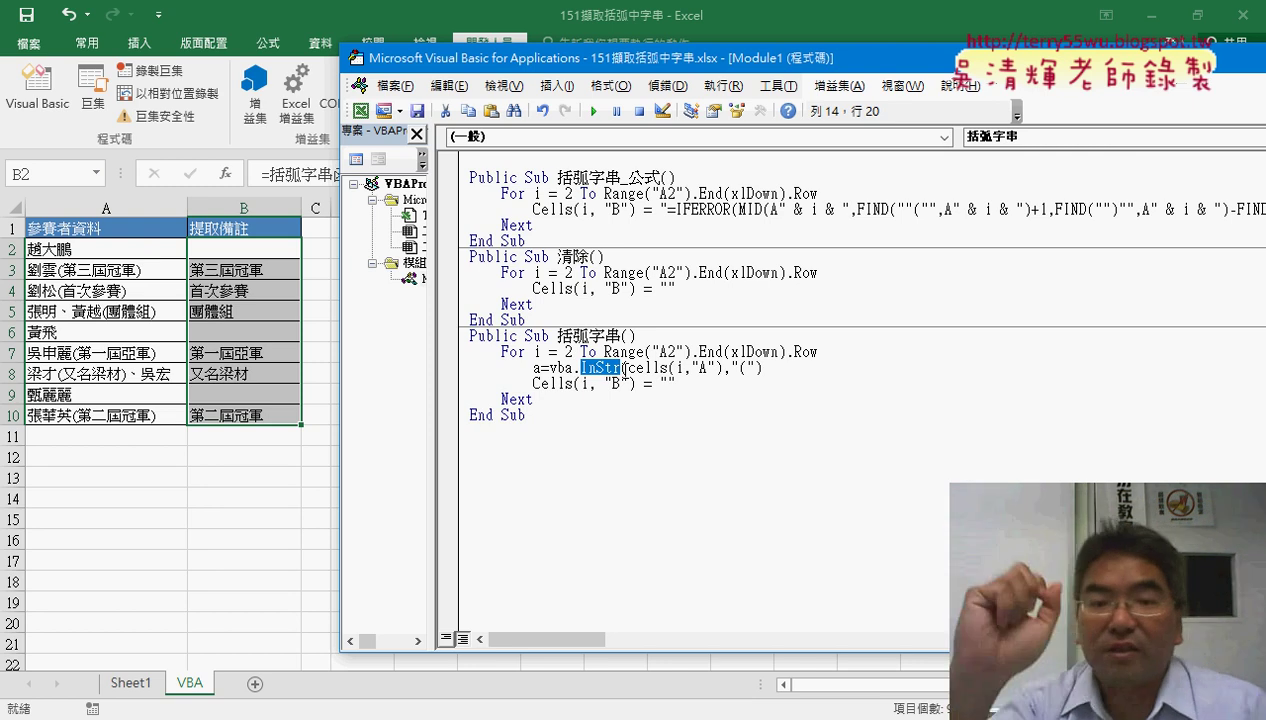
key("End")
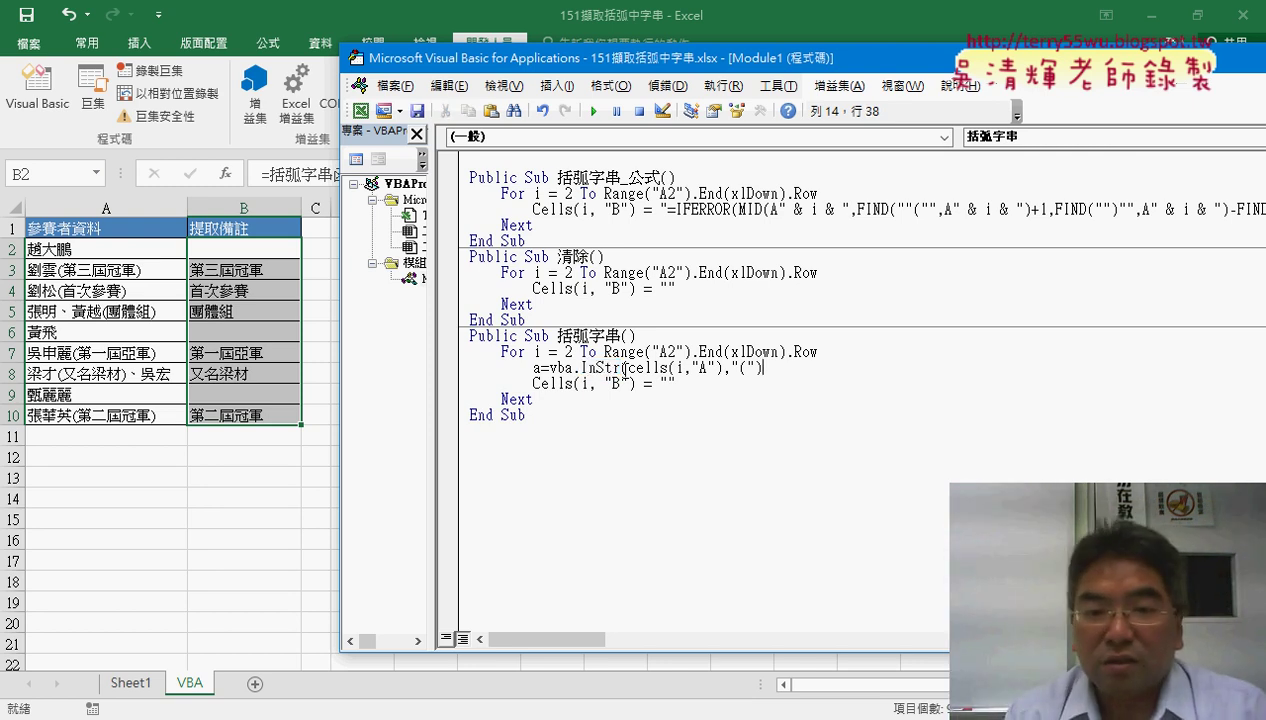
key("Return")
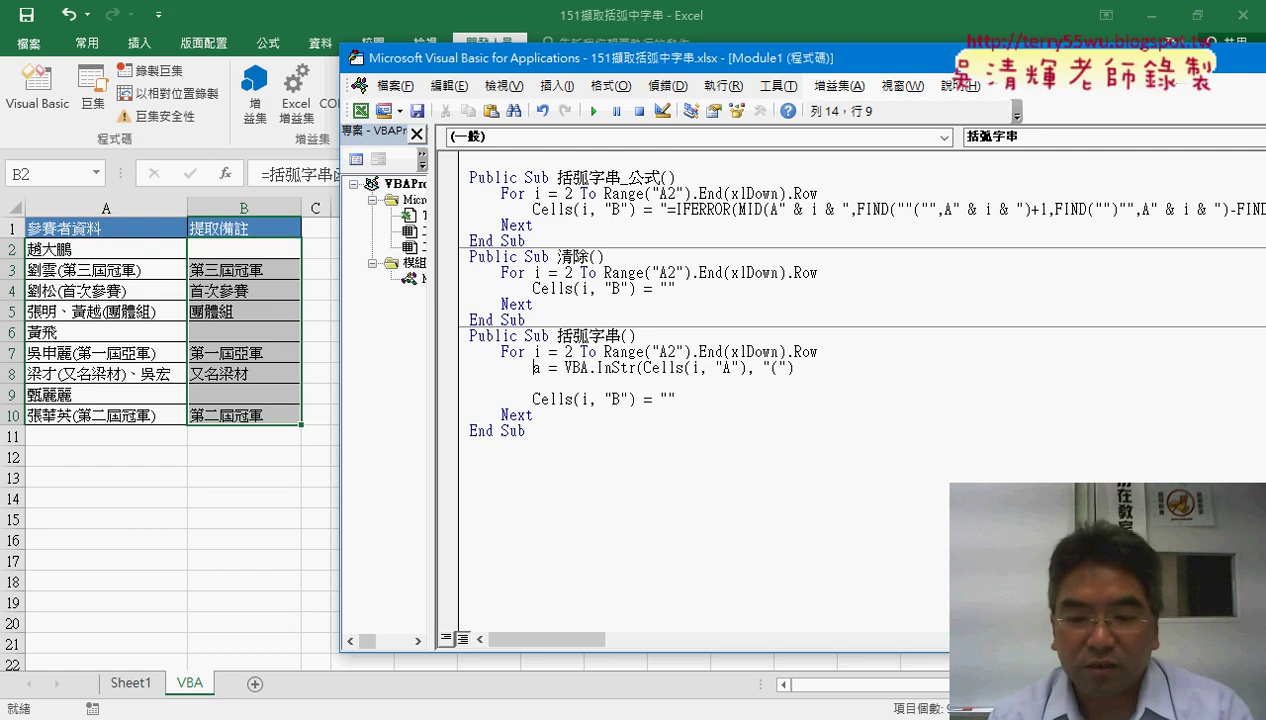
Duplicate the line as b=vba.InStr(cells(i,"A"),")") and remove the "" from the Cells line
key("shift+End")
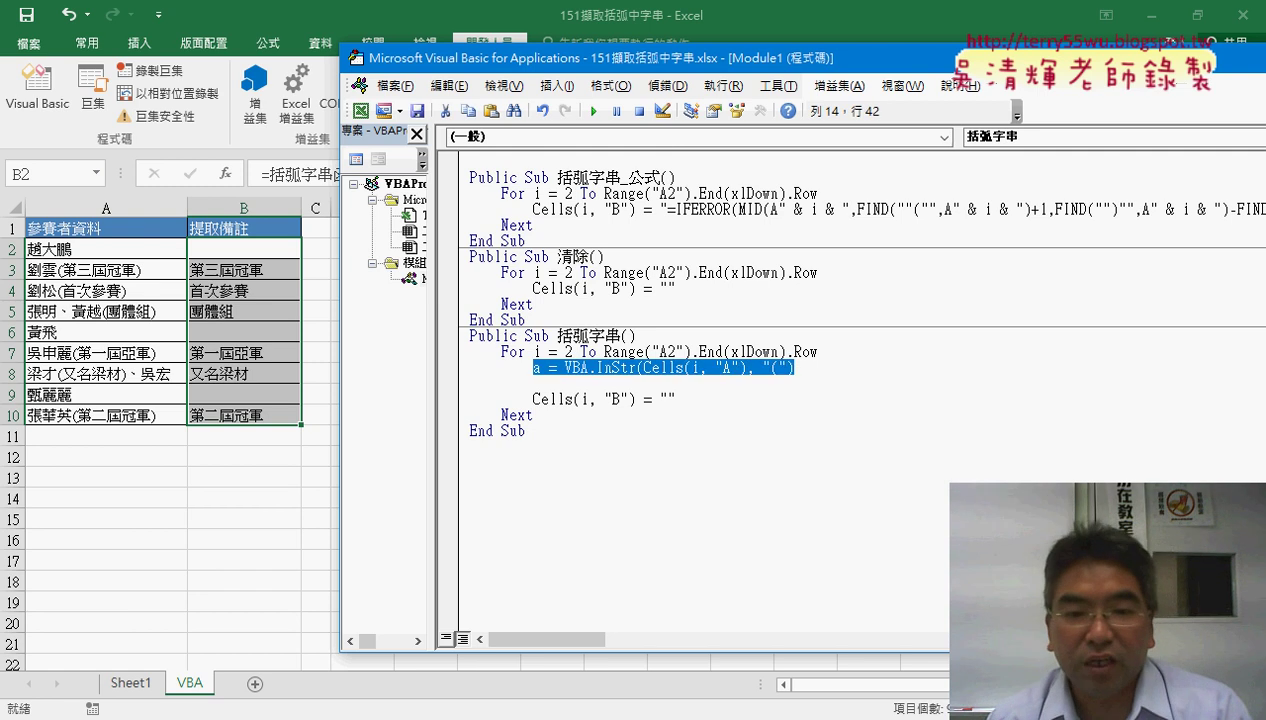
key("ctrl+c")
key("Down")
key("ctrl+v")
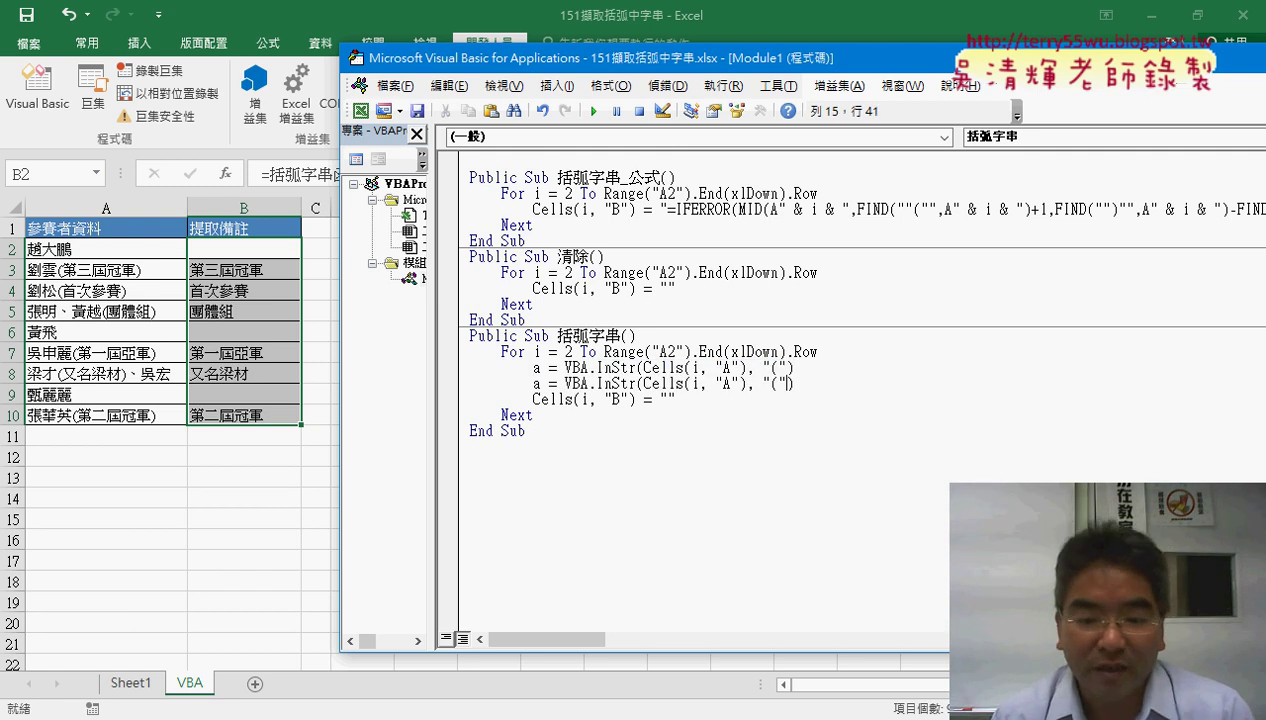
key("Left")
key("Left")
key("Left")
key("shift+Left")
type(")")
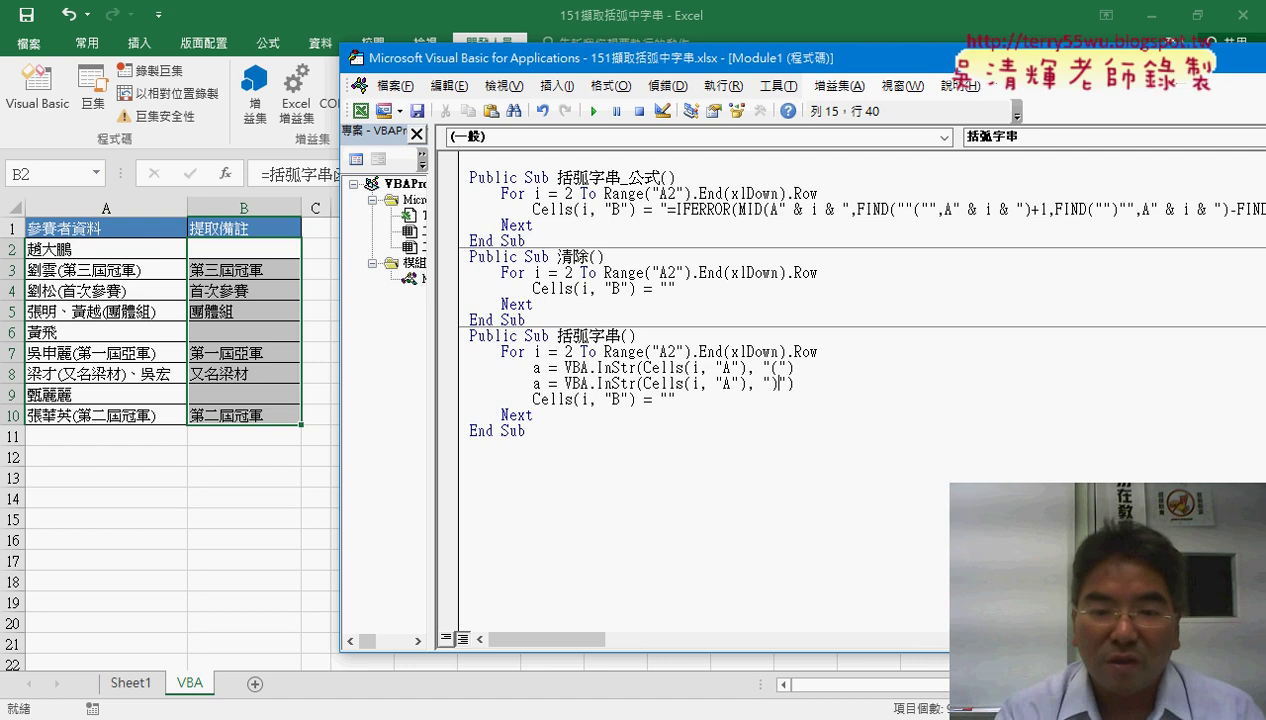
key("Delete")
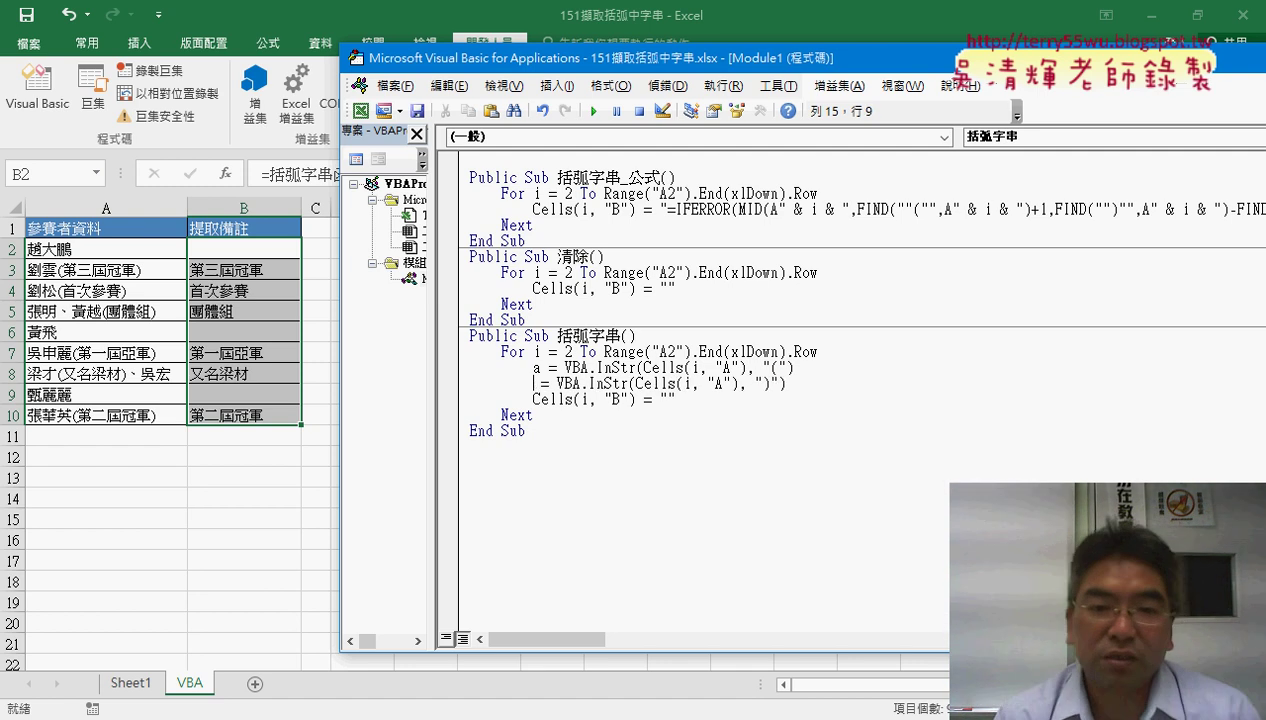
type("b")
key("End")
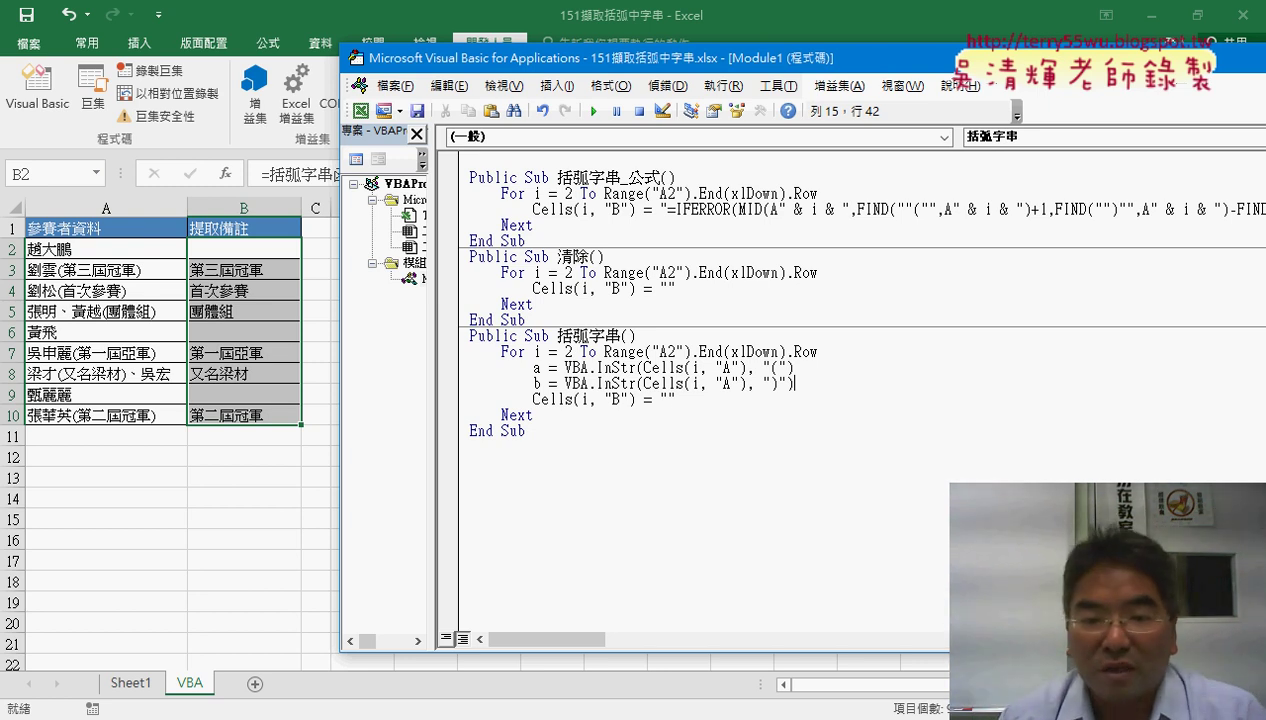
left_click(677, 399)
key("BackSpace")
key("BackSpace")
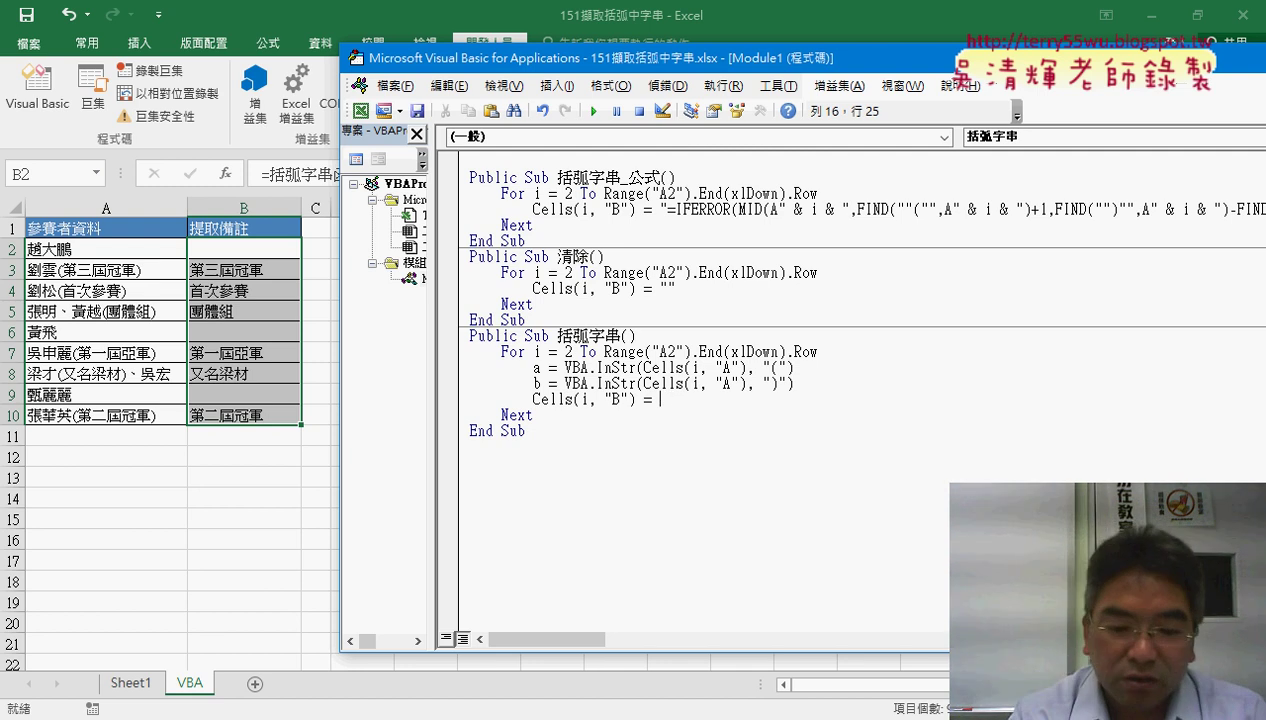
Remove the stray 'vb' characters and start the Cells(i, "B") assignment with a Mid( call
type("mid")
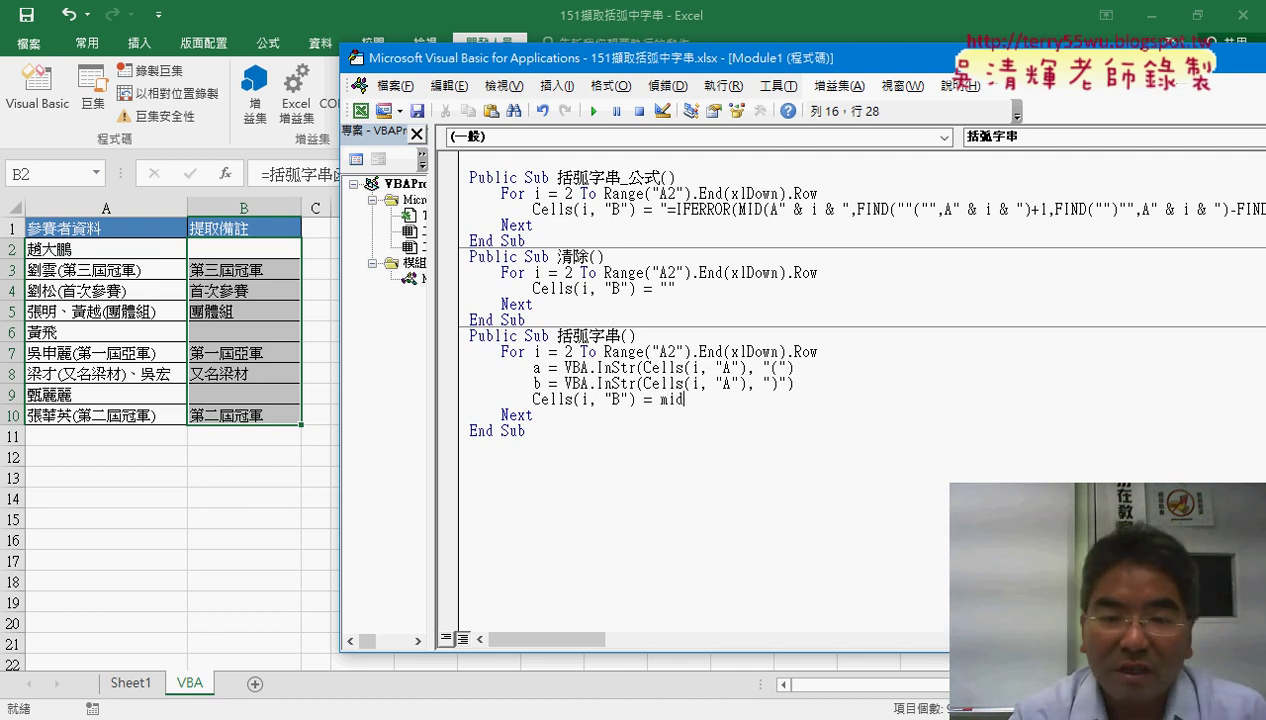
key("BackSpace")
key("BackSpace")
key("BackSpace")
type("vb")
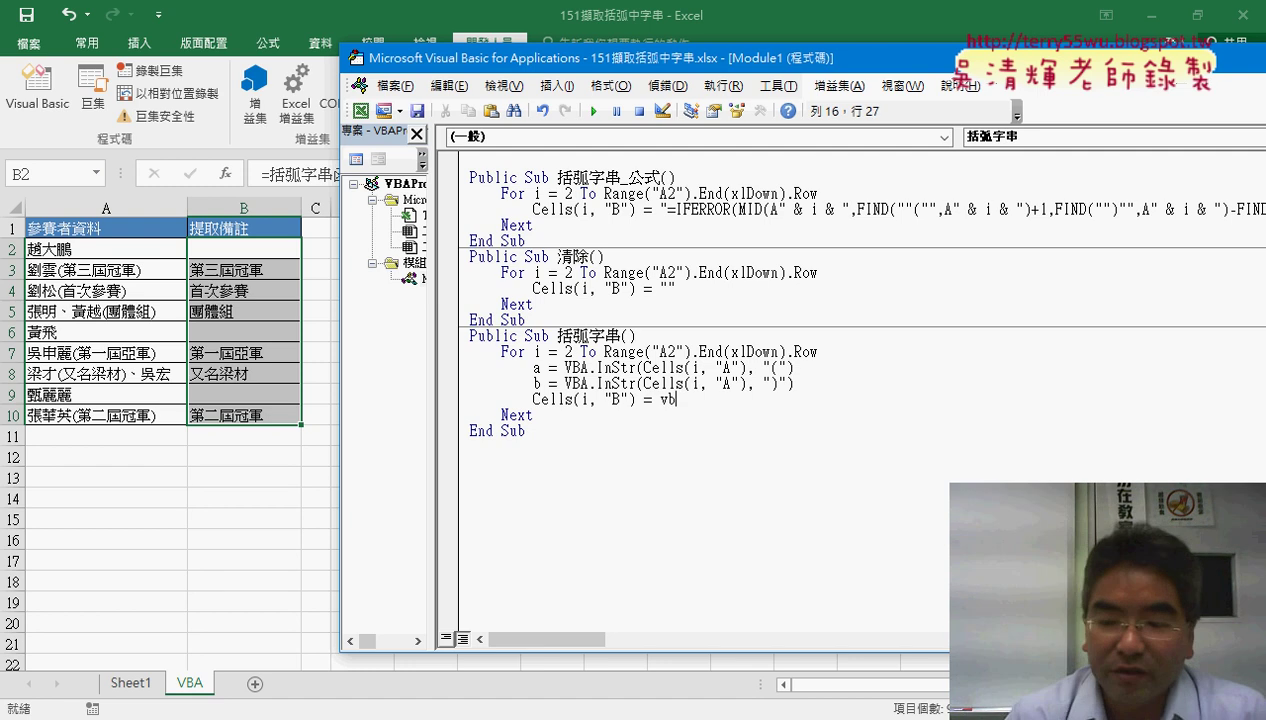
type("a.m")
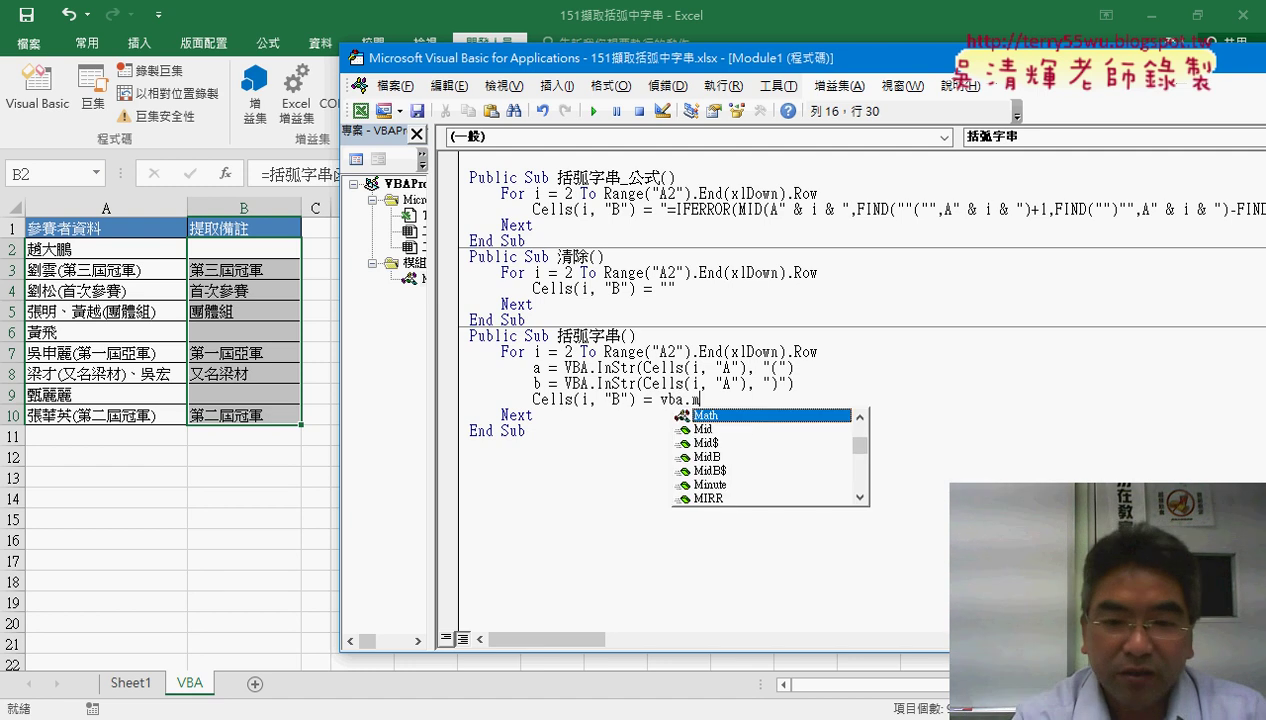
type("id")
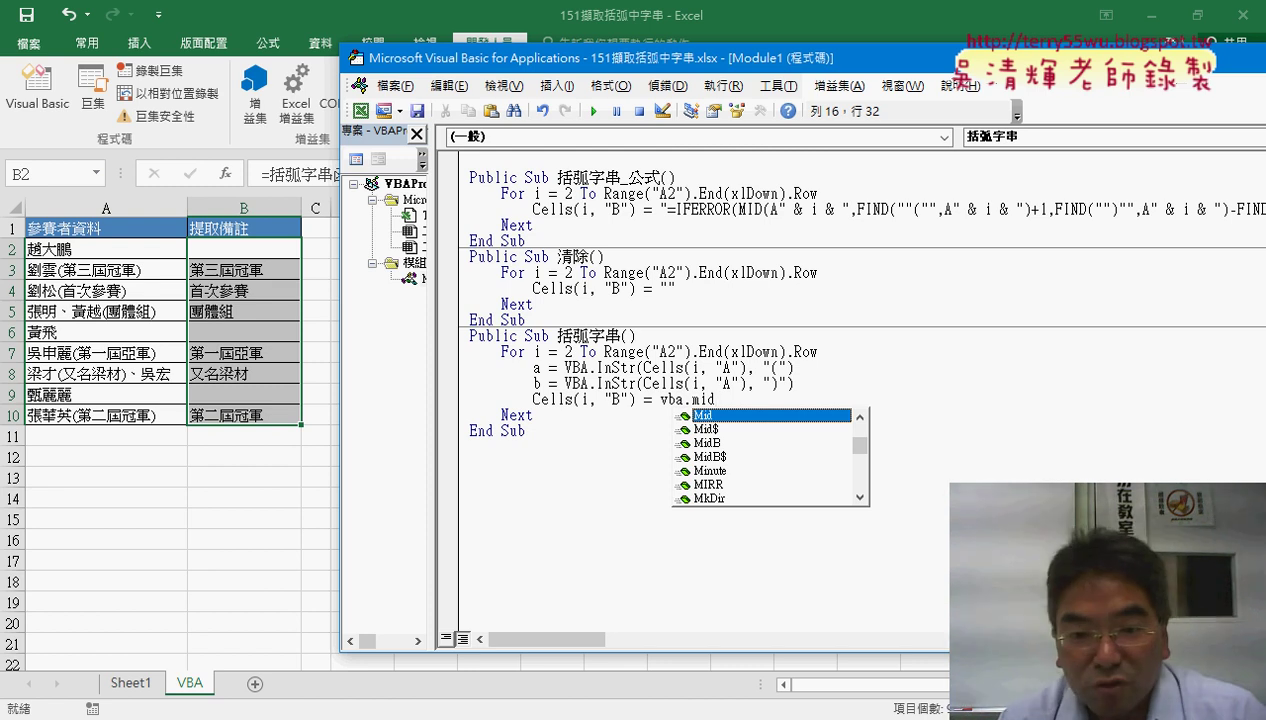
key("Left")
key("Left")
key("Left")
key("Delete")
key("Delete")
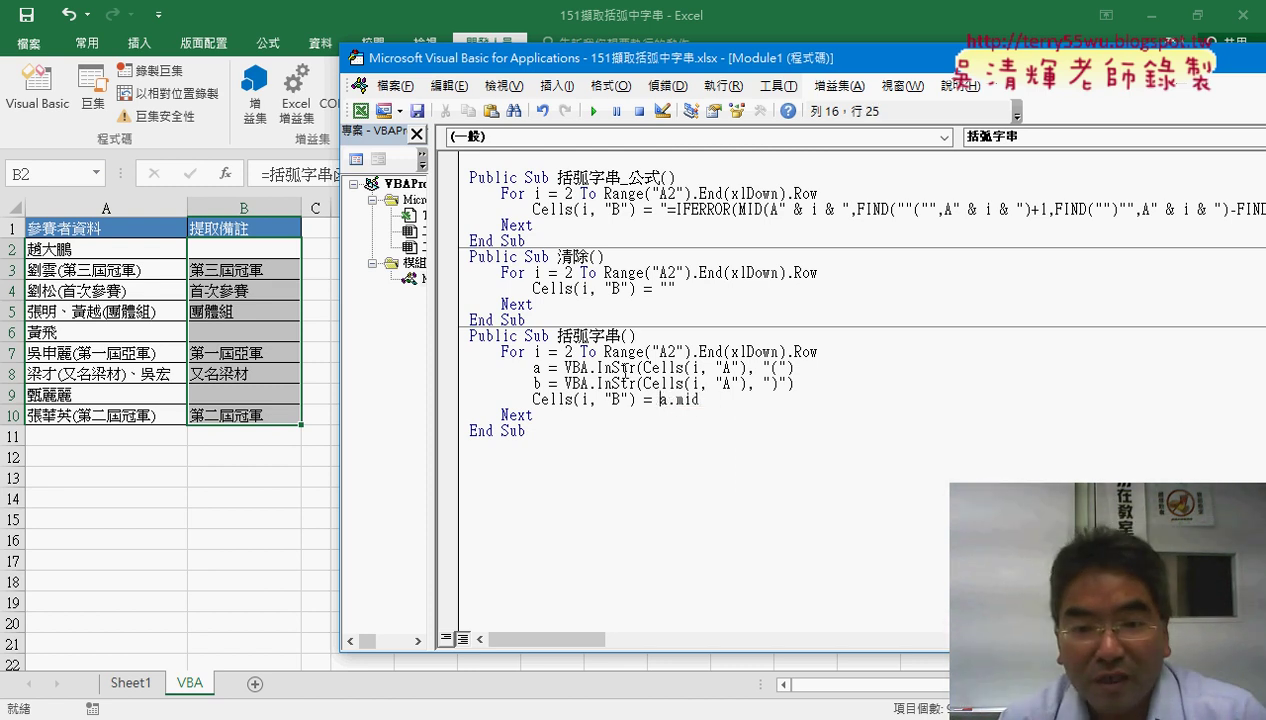
key("Delete")
key("Delete")
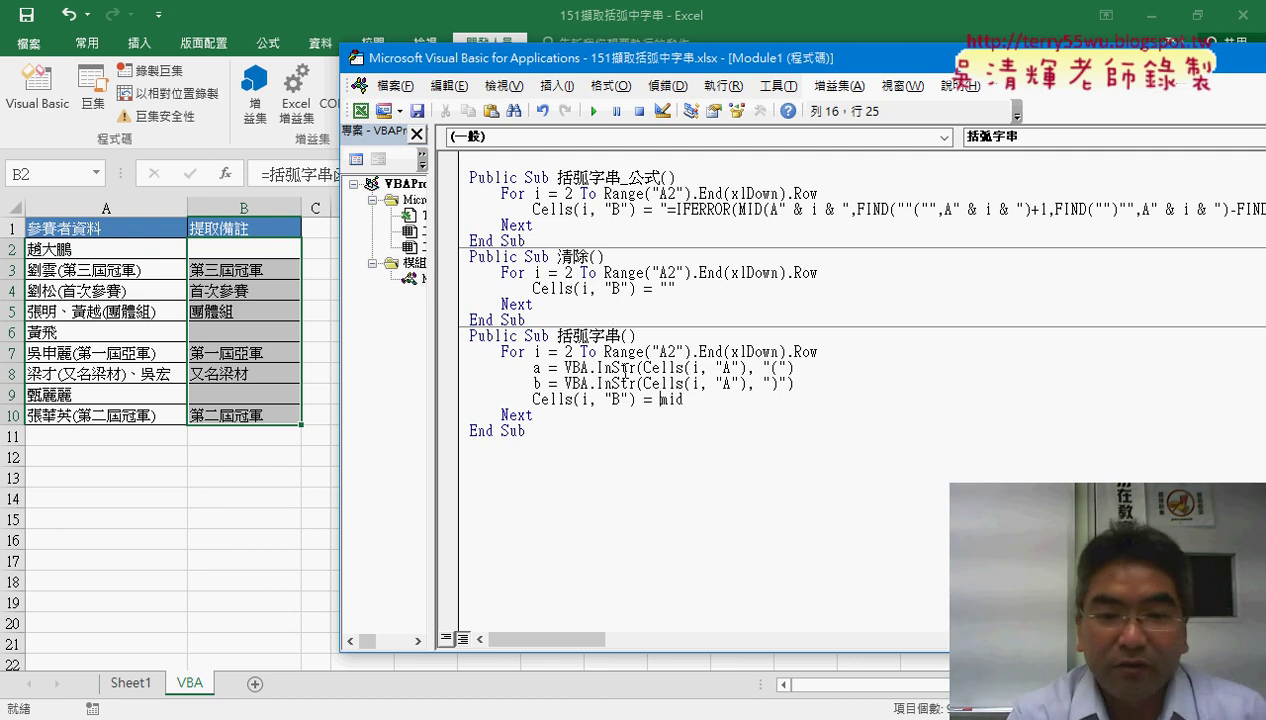
type("vba.")
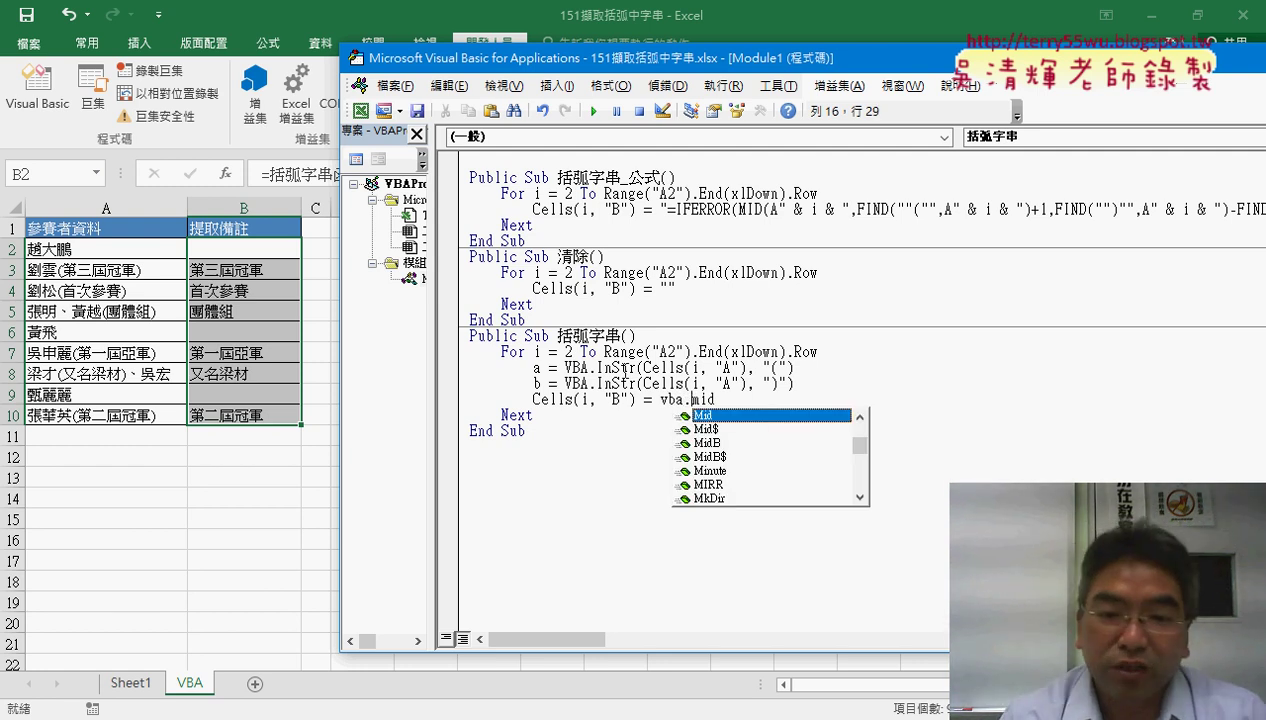
key("BackSpace")
key("BackSpace")
key("BackSpace")
key("BackSpace")
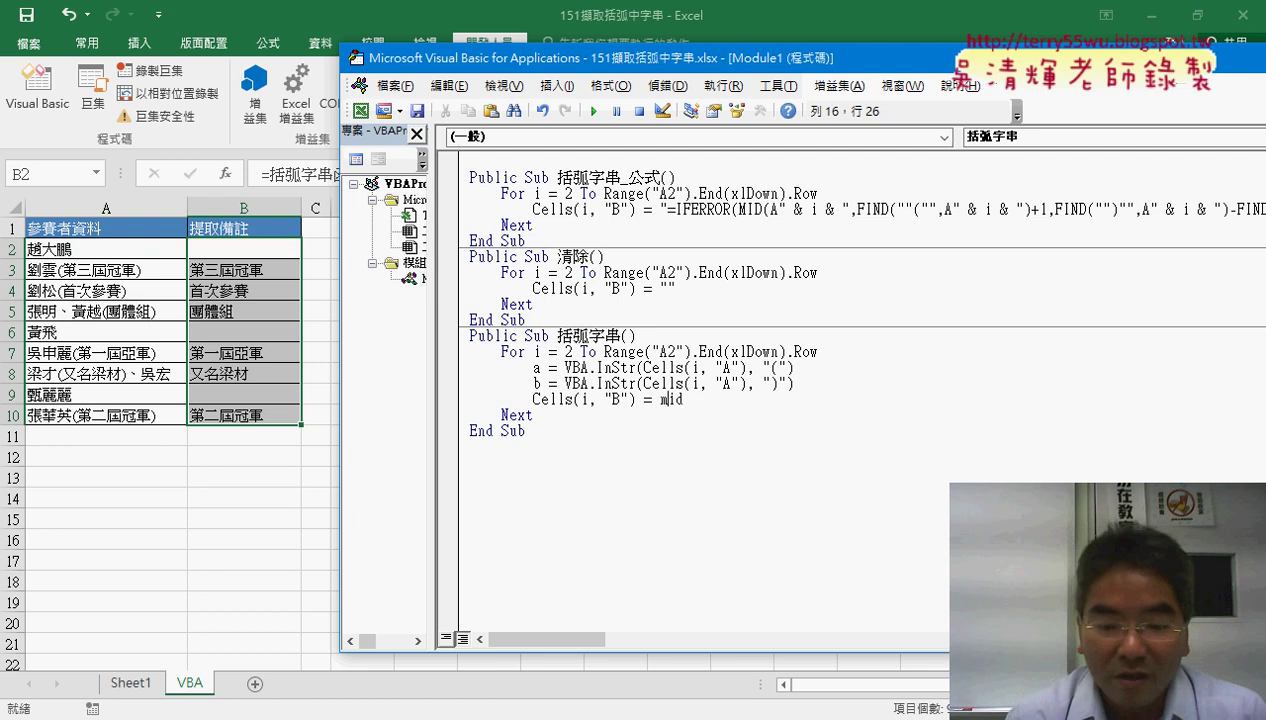
key("End")
type("(")
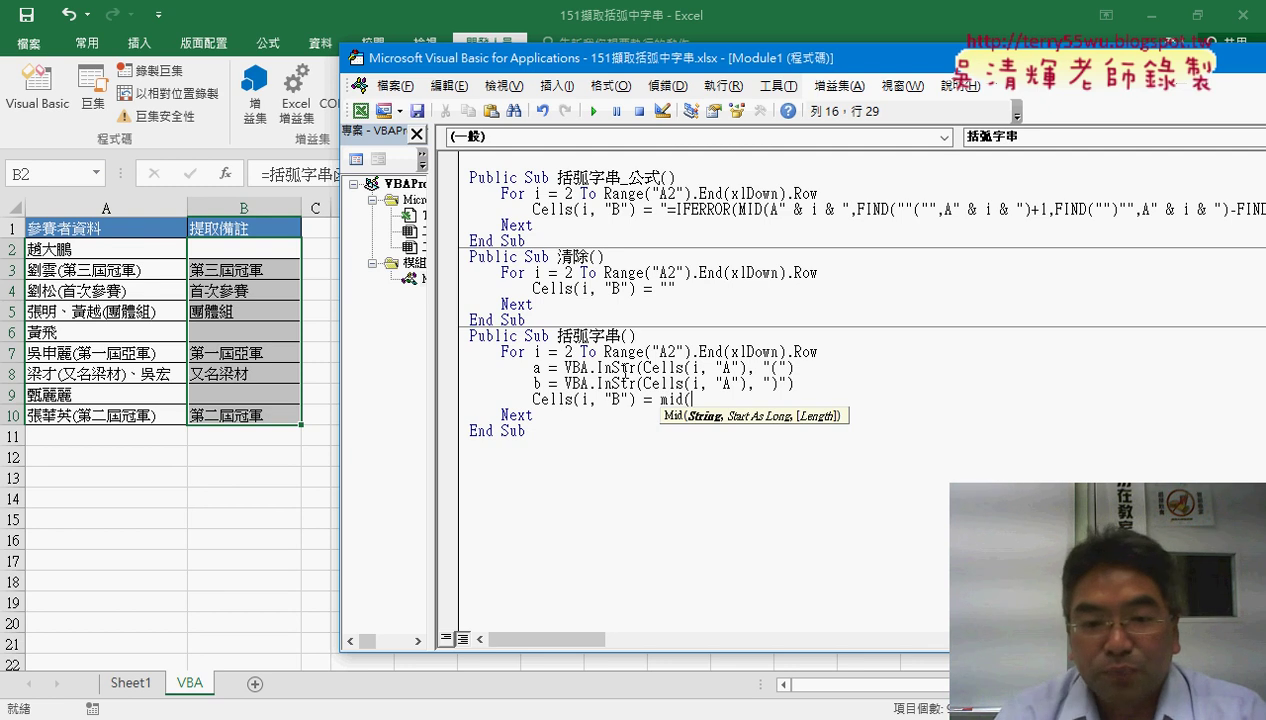
Complete the line as Mid(Cells(i, "A"), a + 1, b - a - 1)
mouse_move(636, 399)
left_mouse_down()
mouse_move(533, 400)
mouse_move(694, 400)
left_mouse_up()
double_click(762, 399)
type("A")
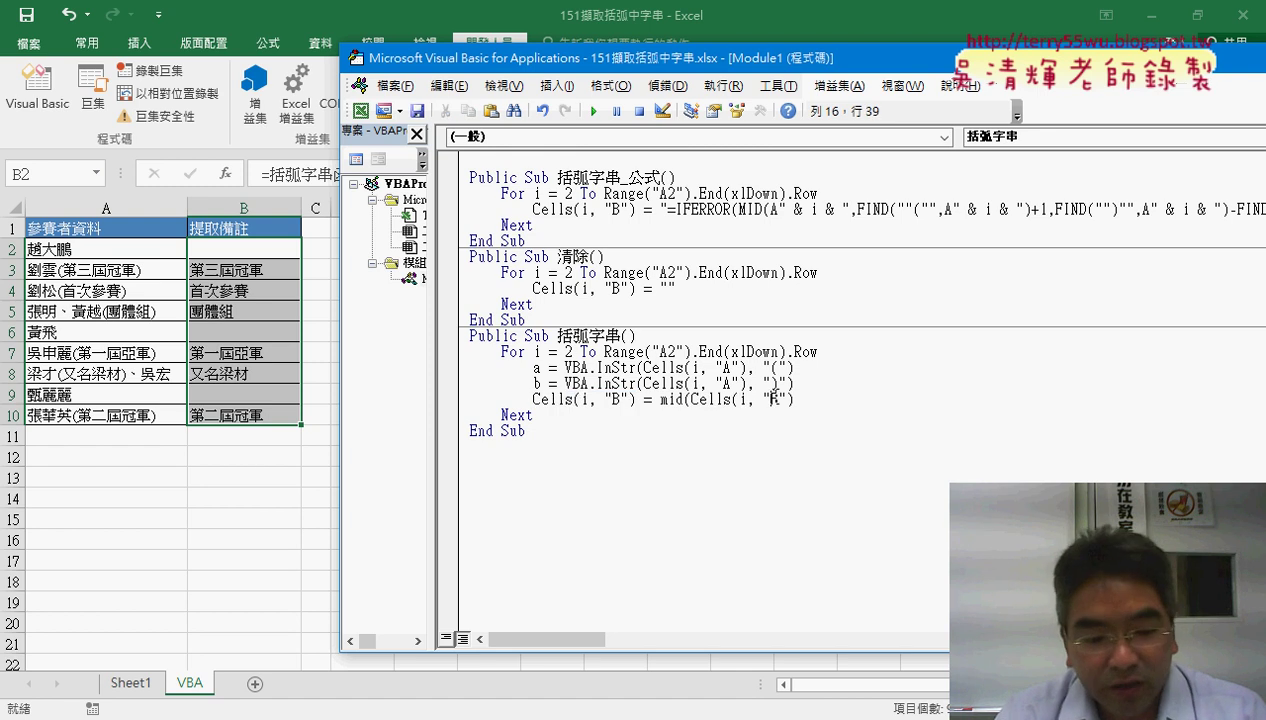
left_click(814, 399)
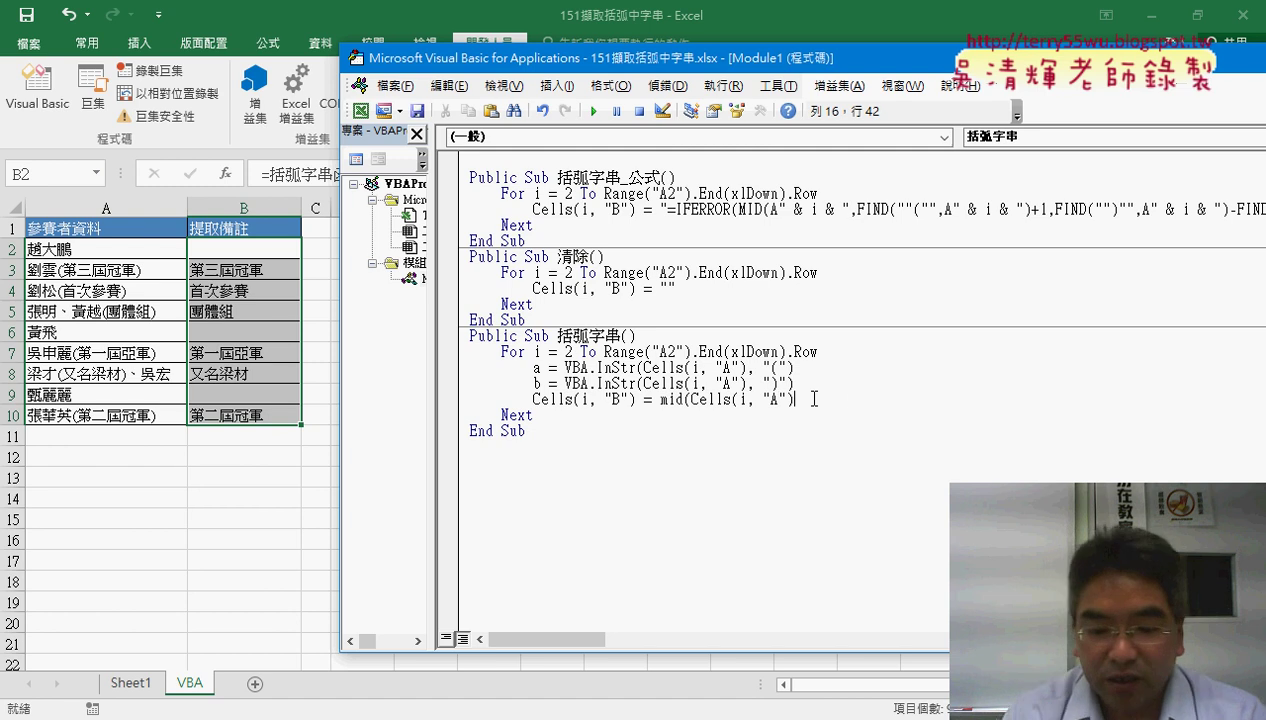
type(",")
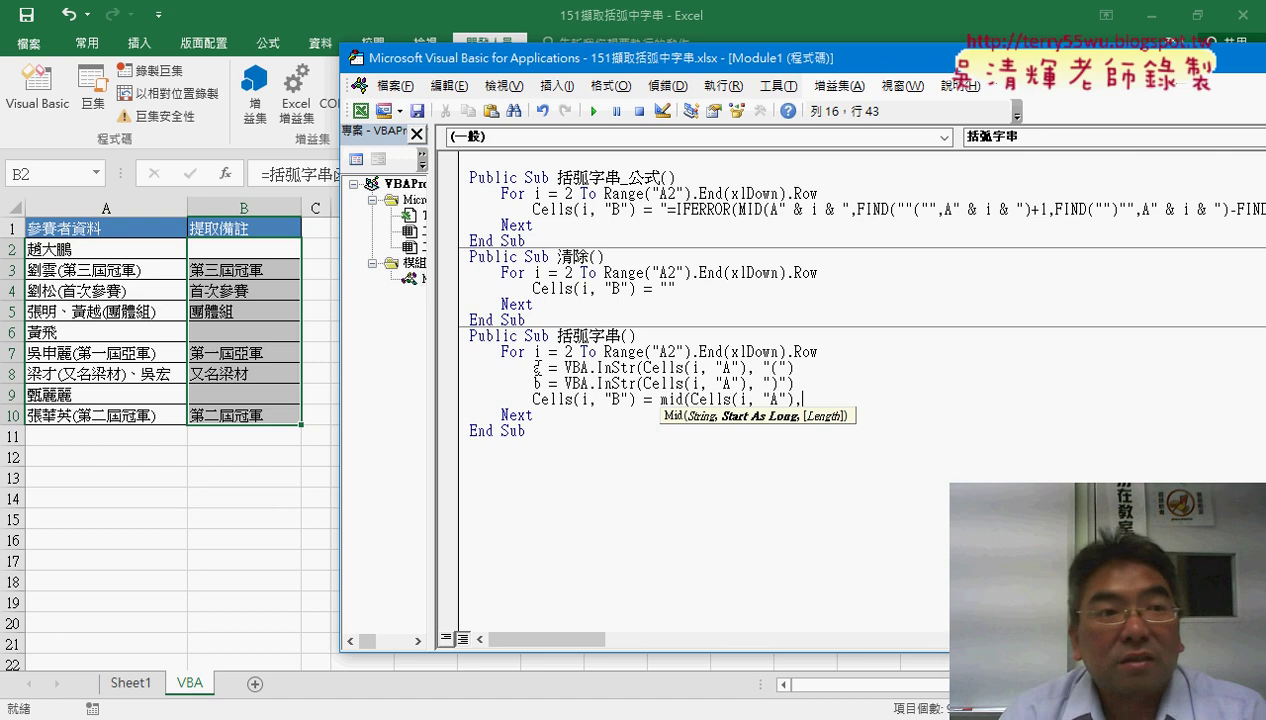
type("a")
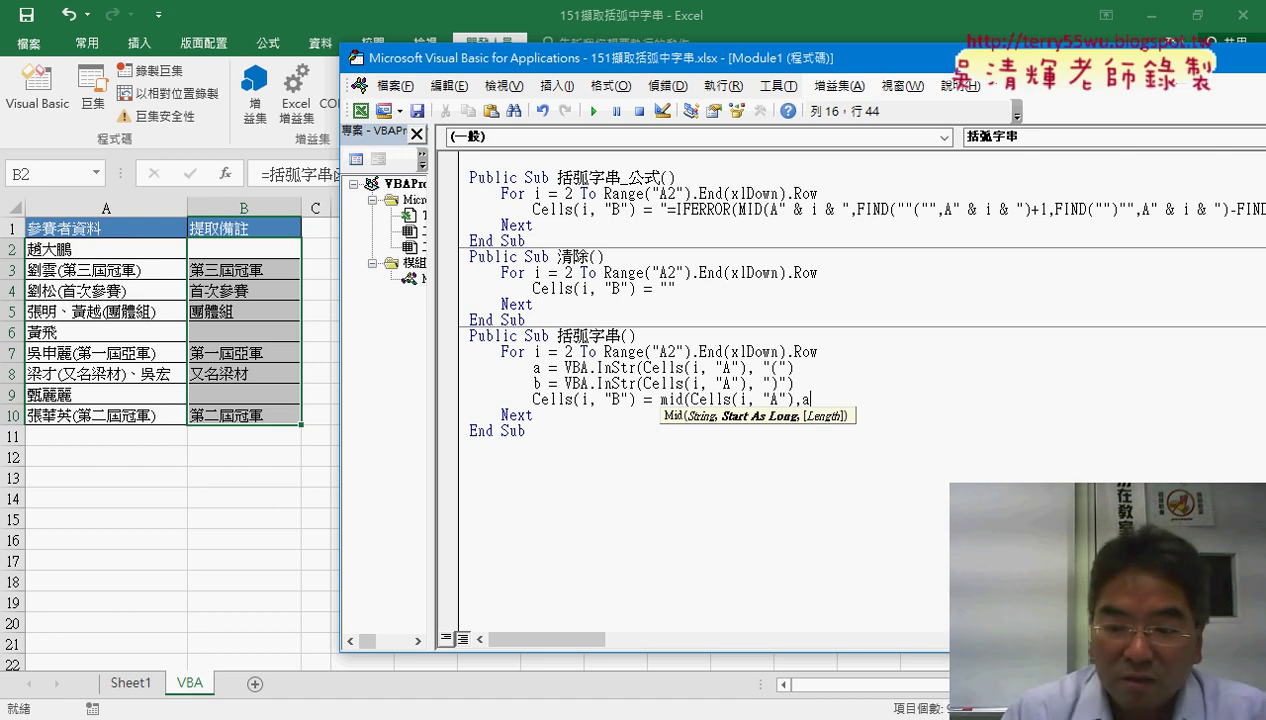
type("+1")
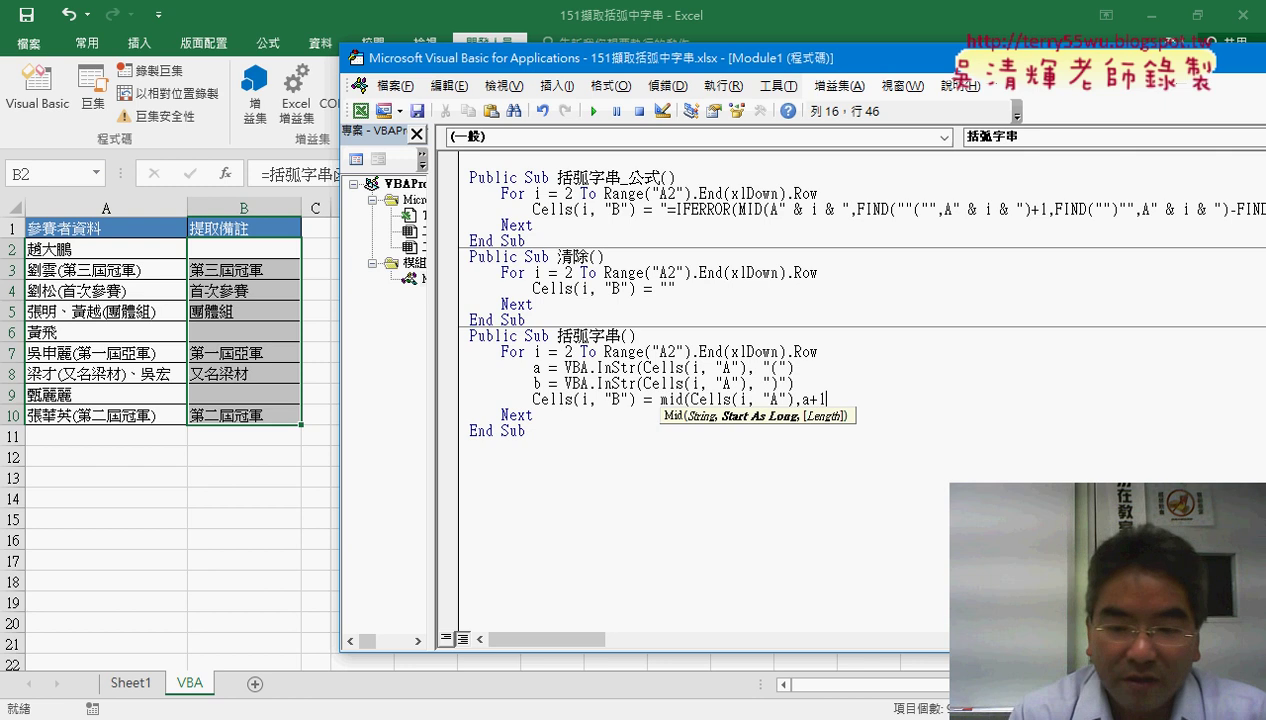
type(",")
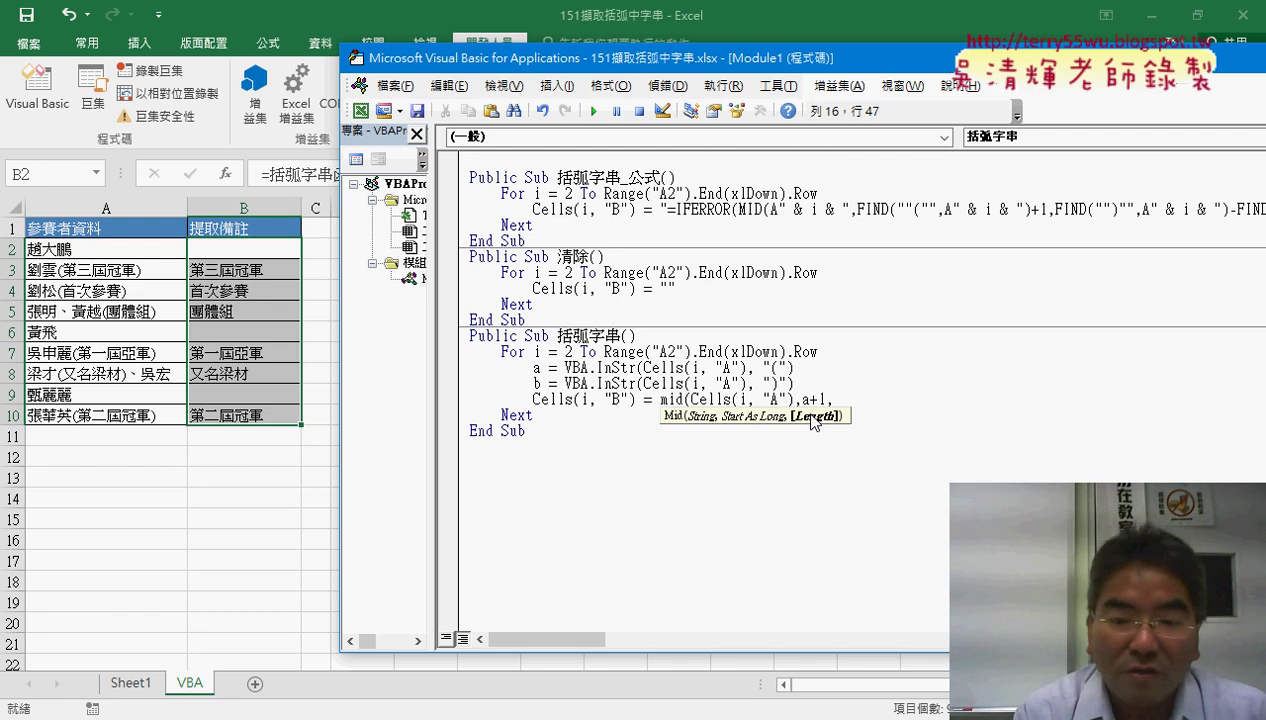
type("b")
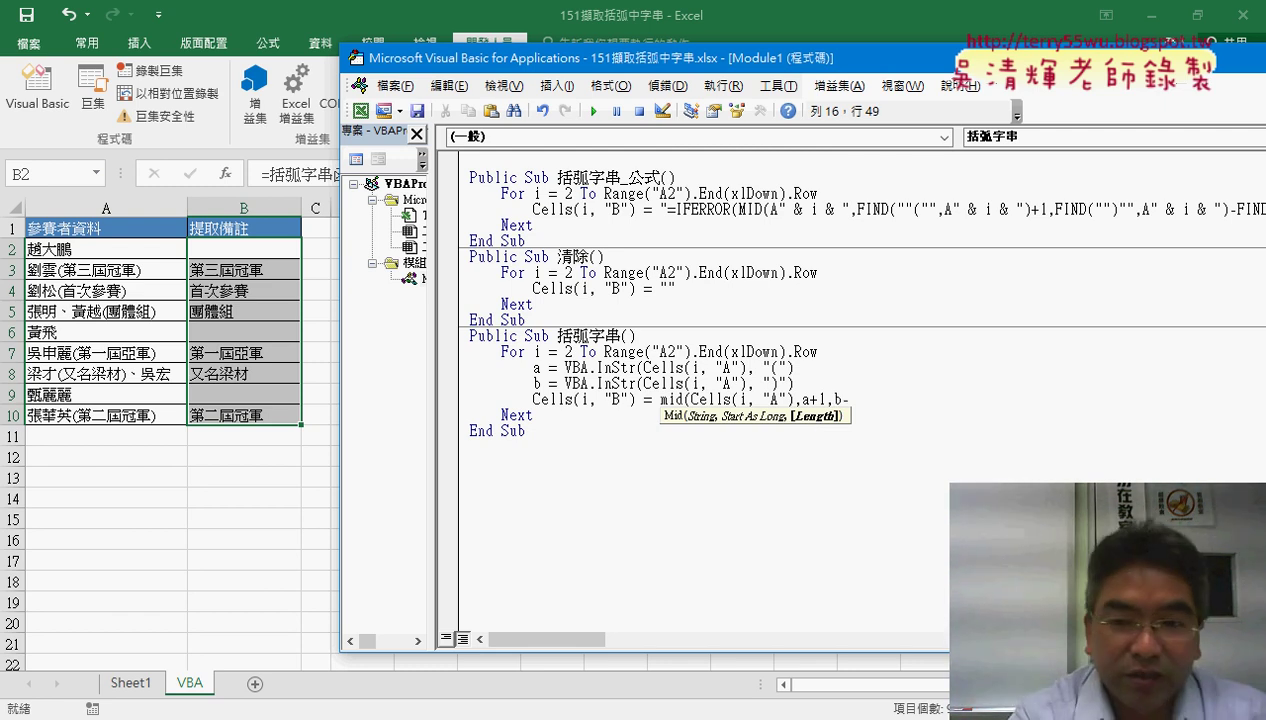
type("-a")
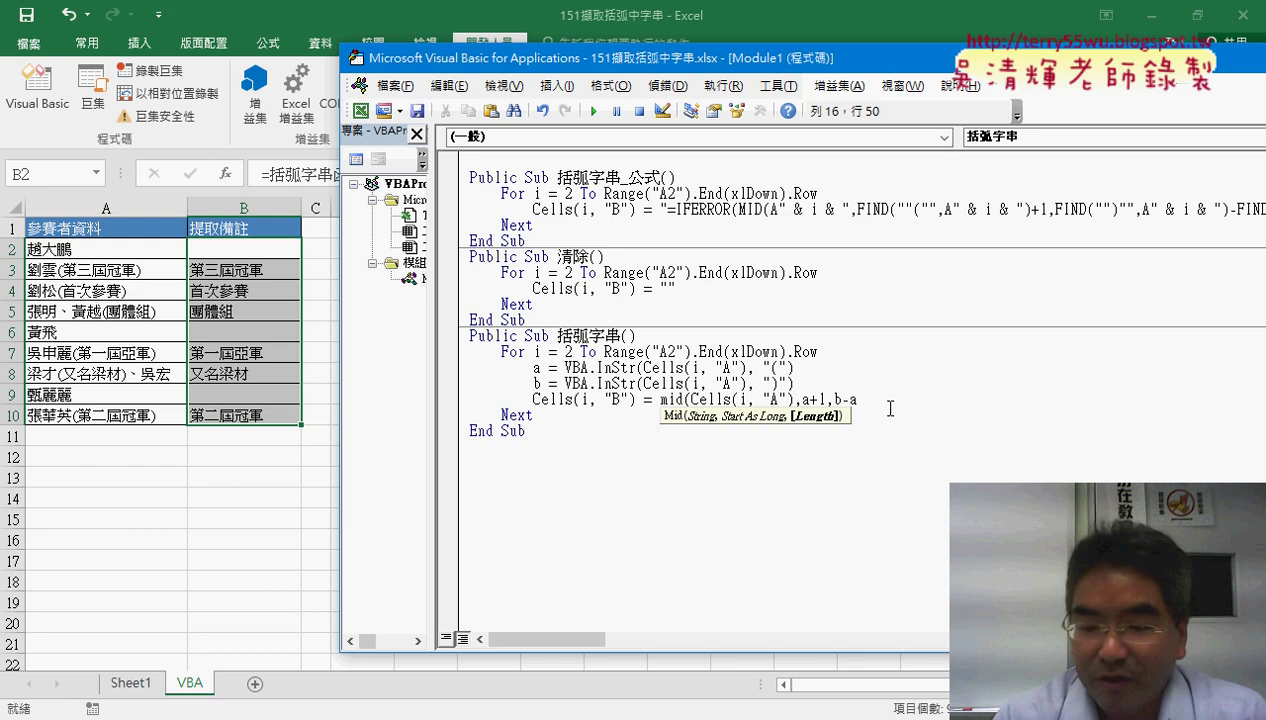
type("+")
key("BackSpace")
type("- 1")
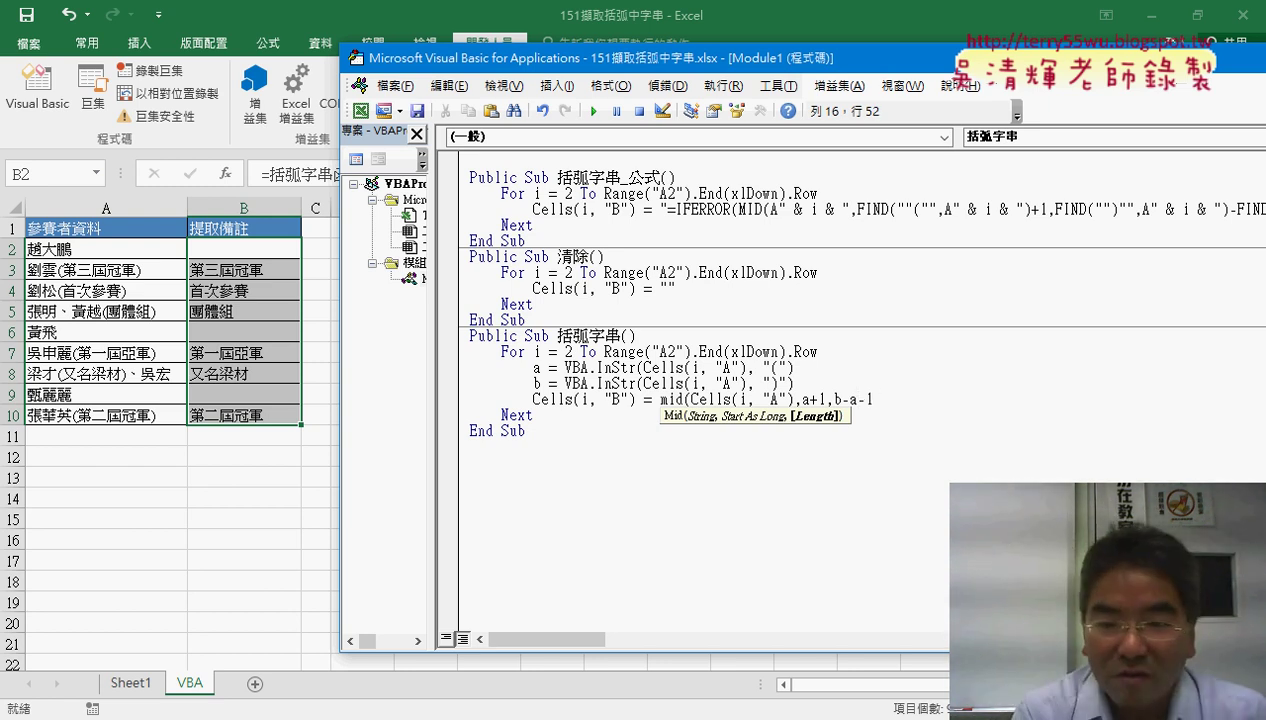
type(")")
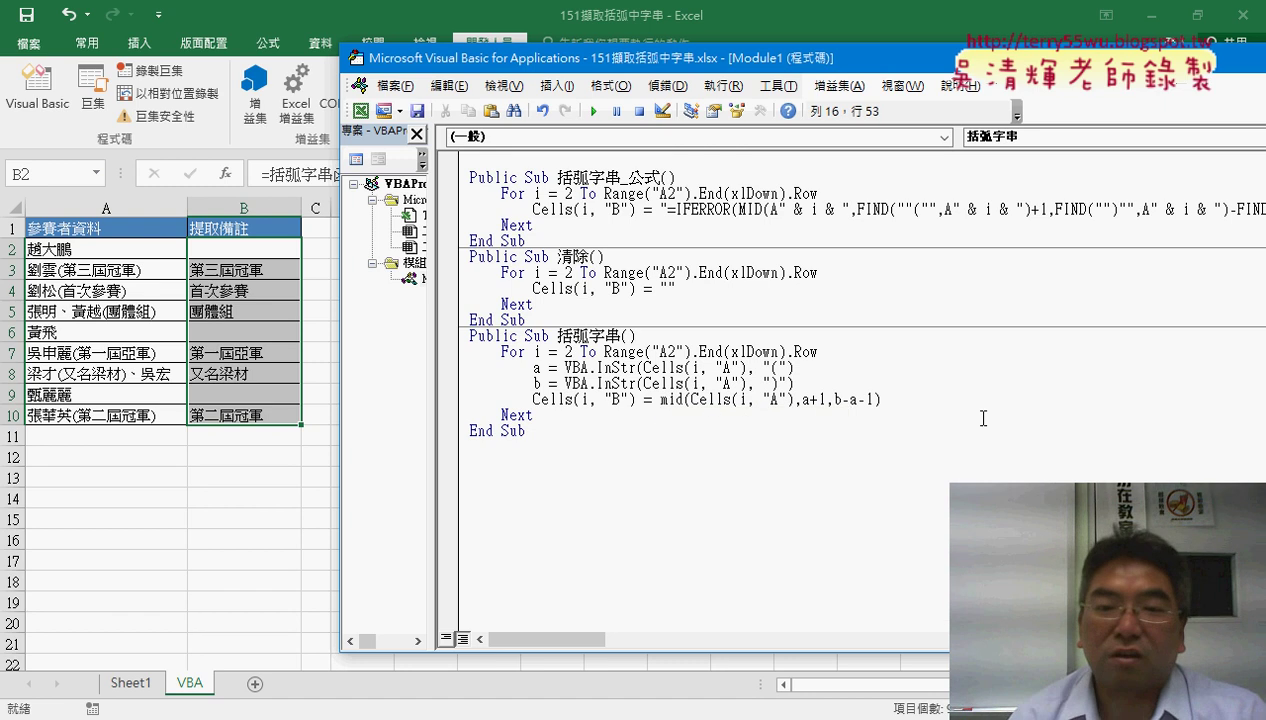
key("Down")
key("Down")
key("Down")
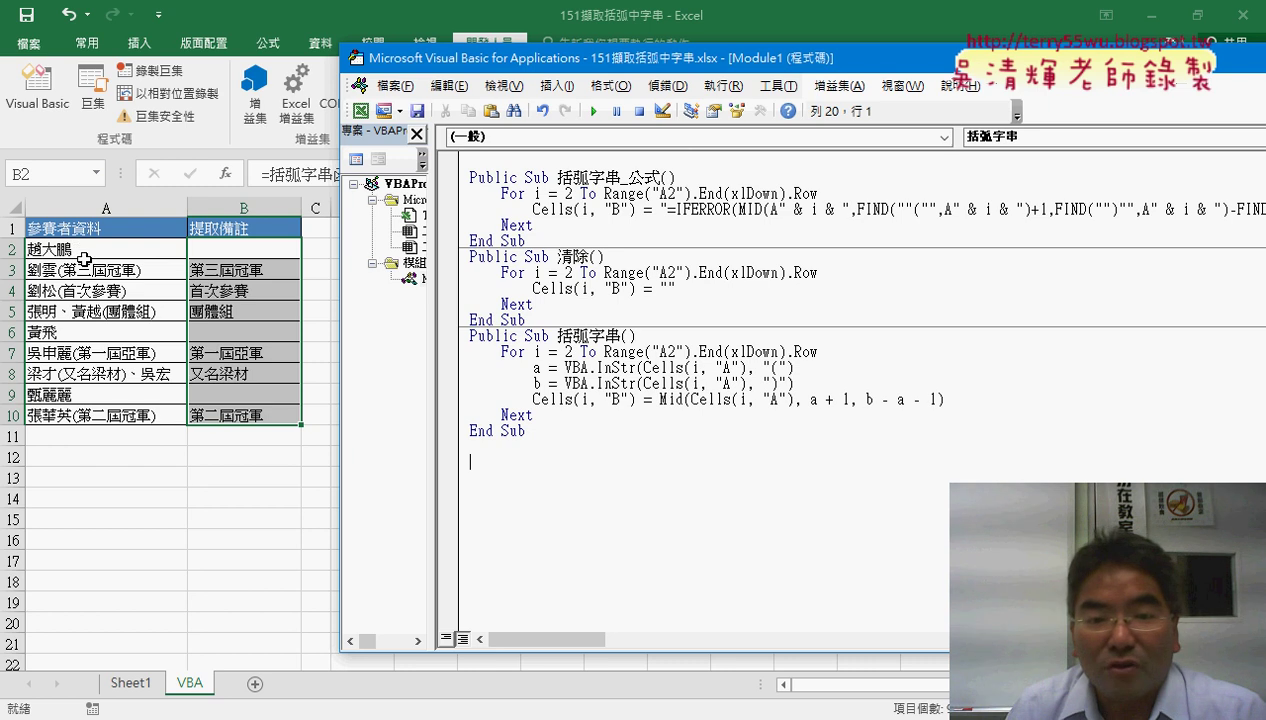
Change the loop to start at For i = 3 and run the 清除 macro to empty column B
double_click(567, 352)
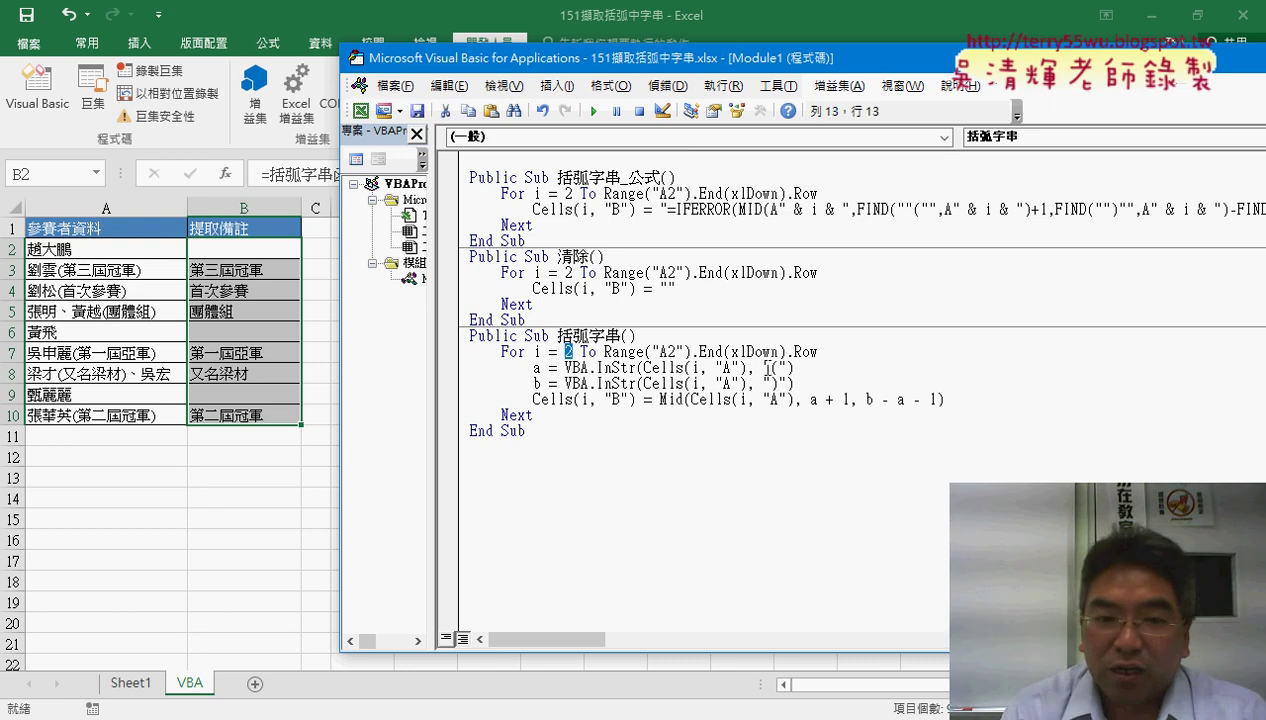
type("3")
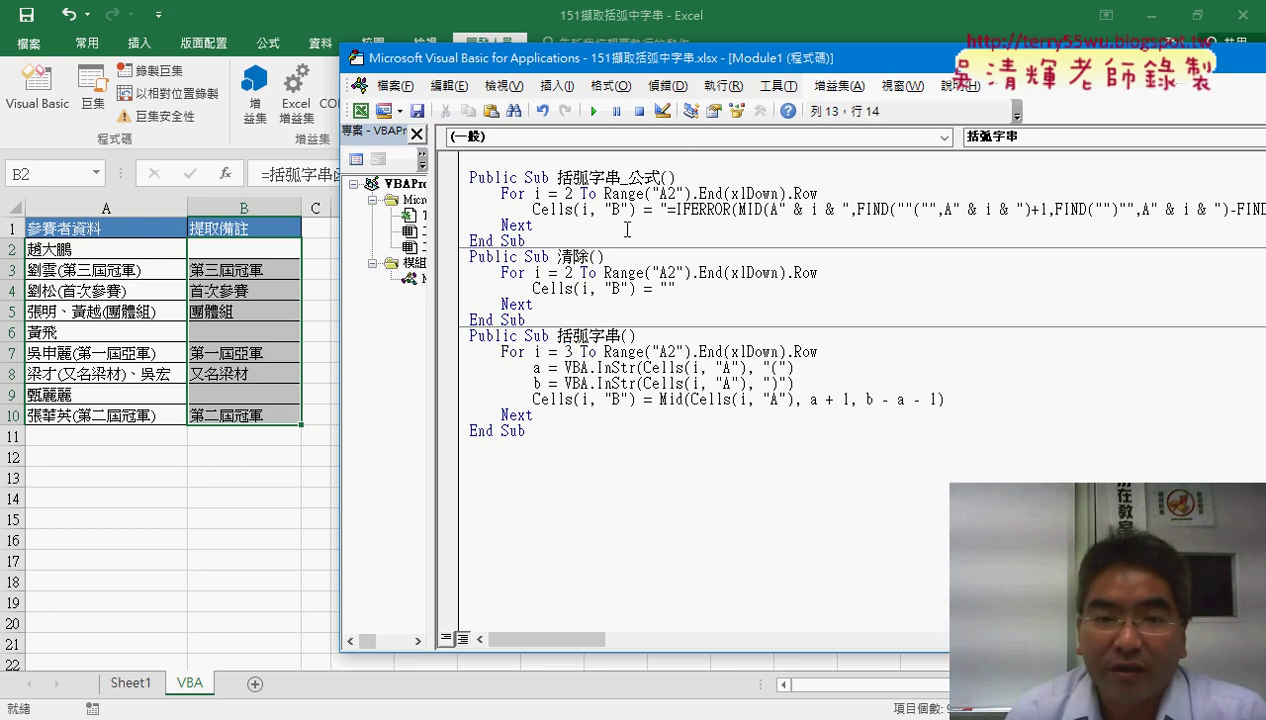
left_click(576, 288)
key("F5")
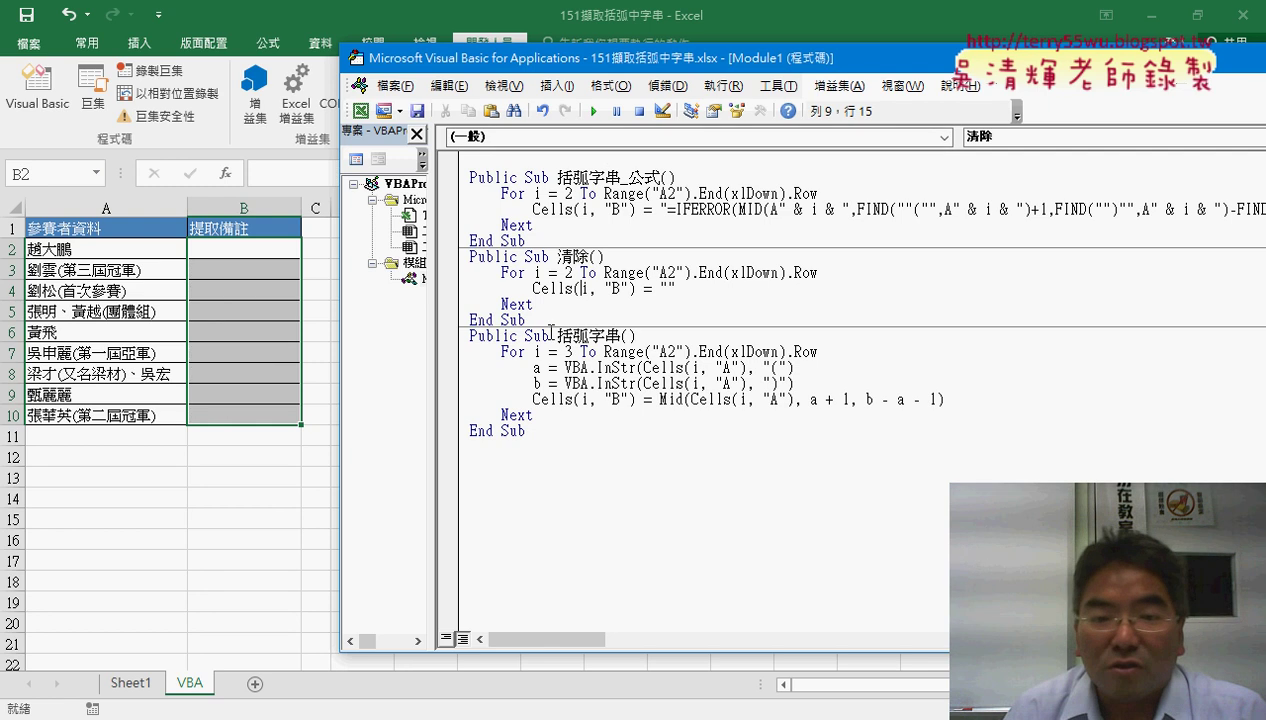
double_click(568, 352)
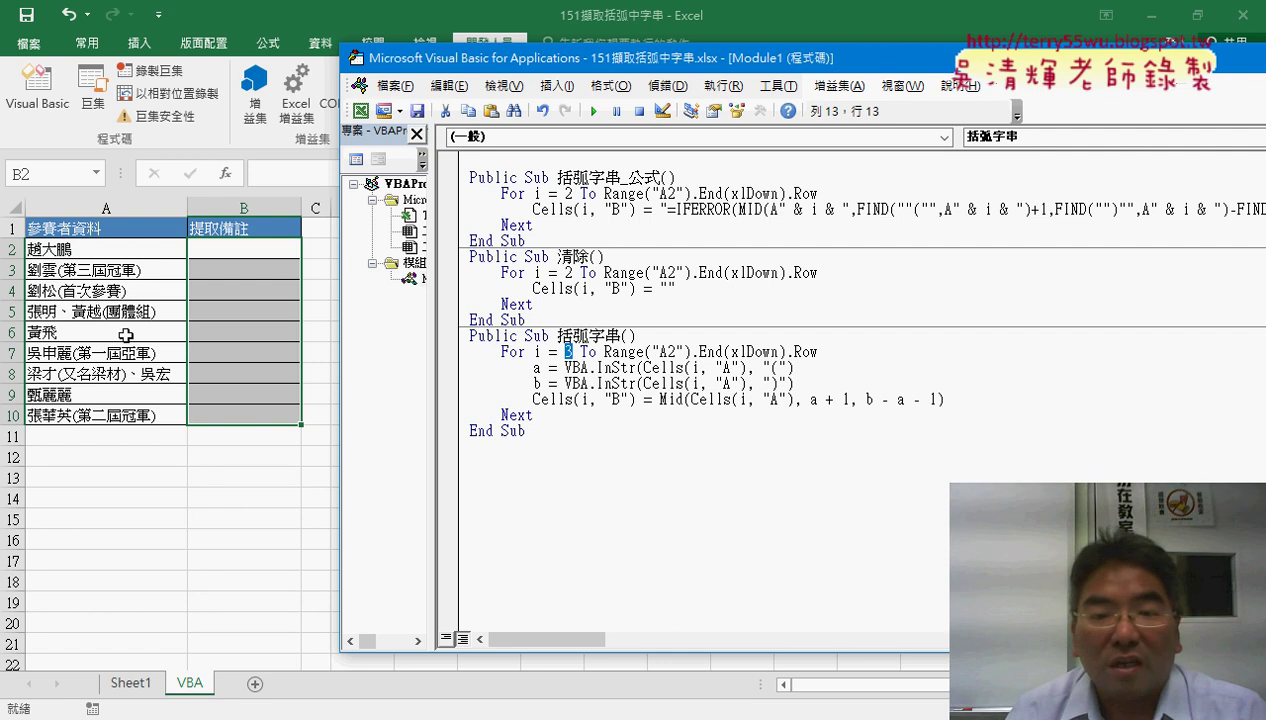
left_click(728, 368)
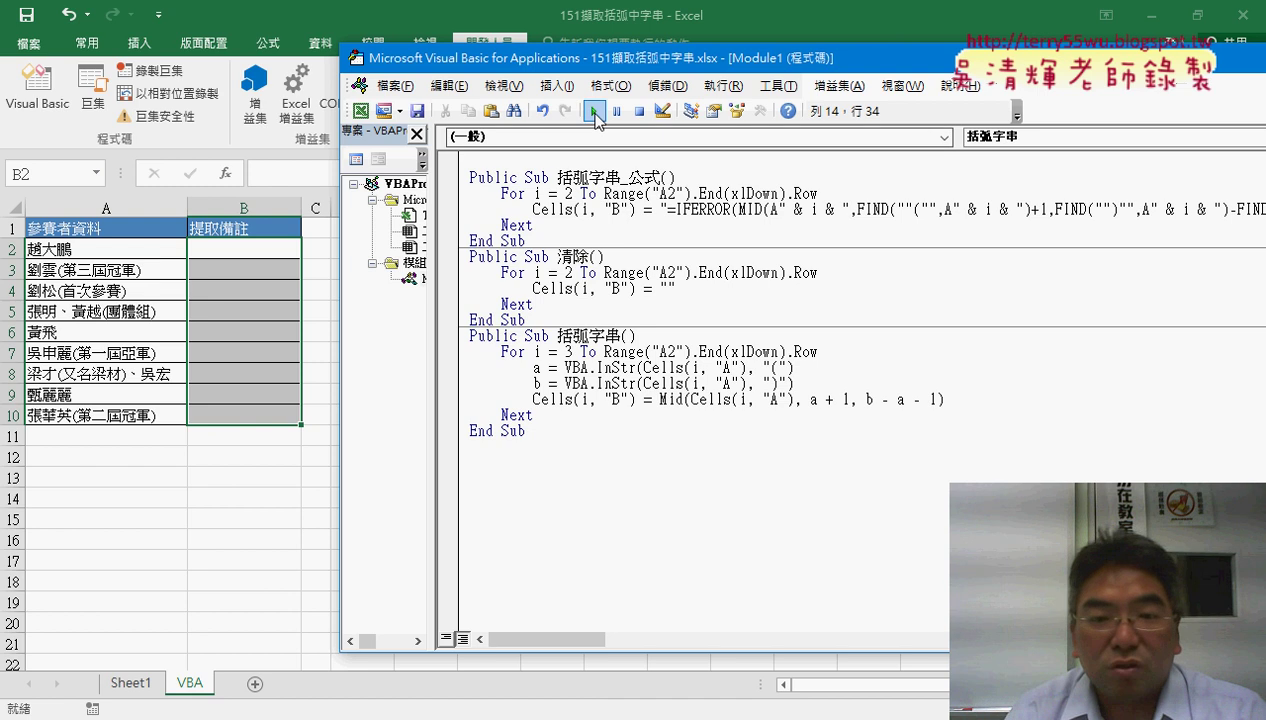
Run 括弧字串, debug its halt on the Mid line, and add a blank line above it
left_click(594, 112)
left_click(667, 340)
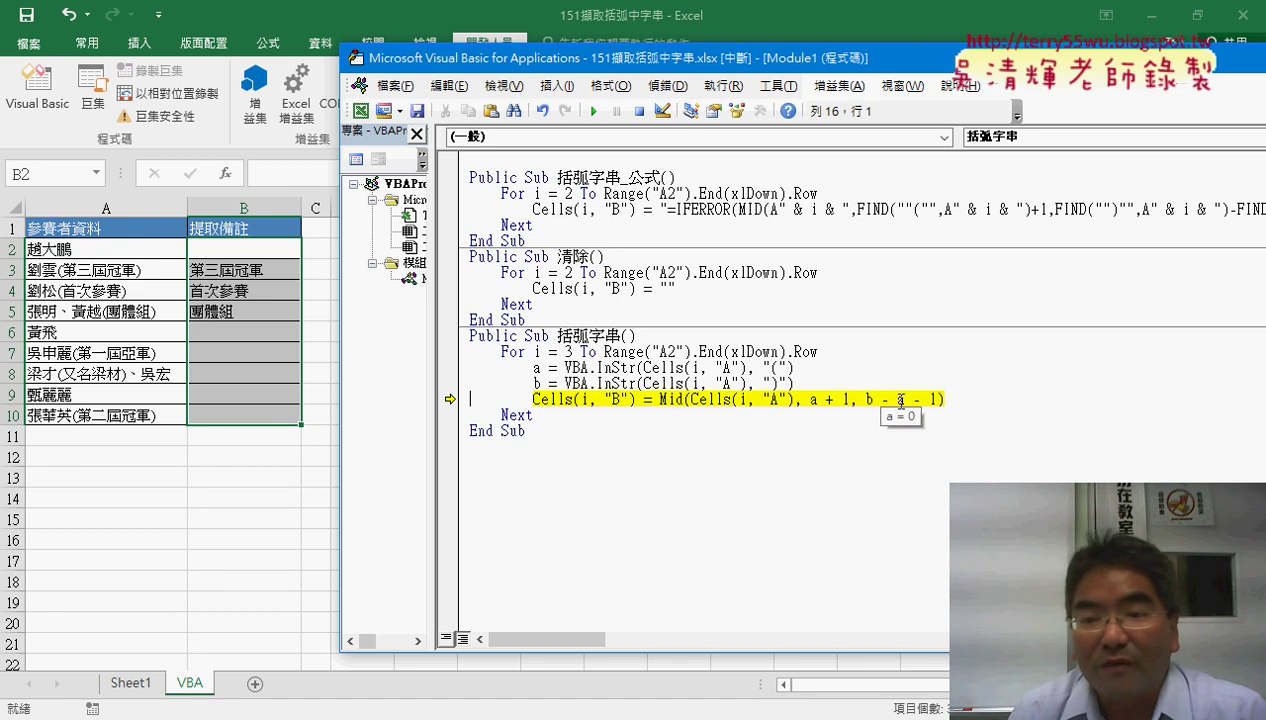
left_click_drag(938, 399, 866, 400)
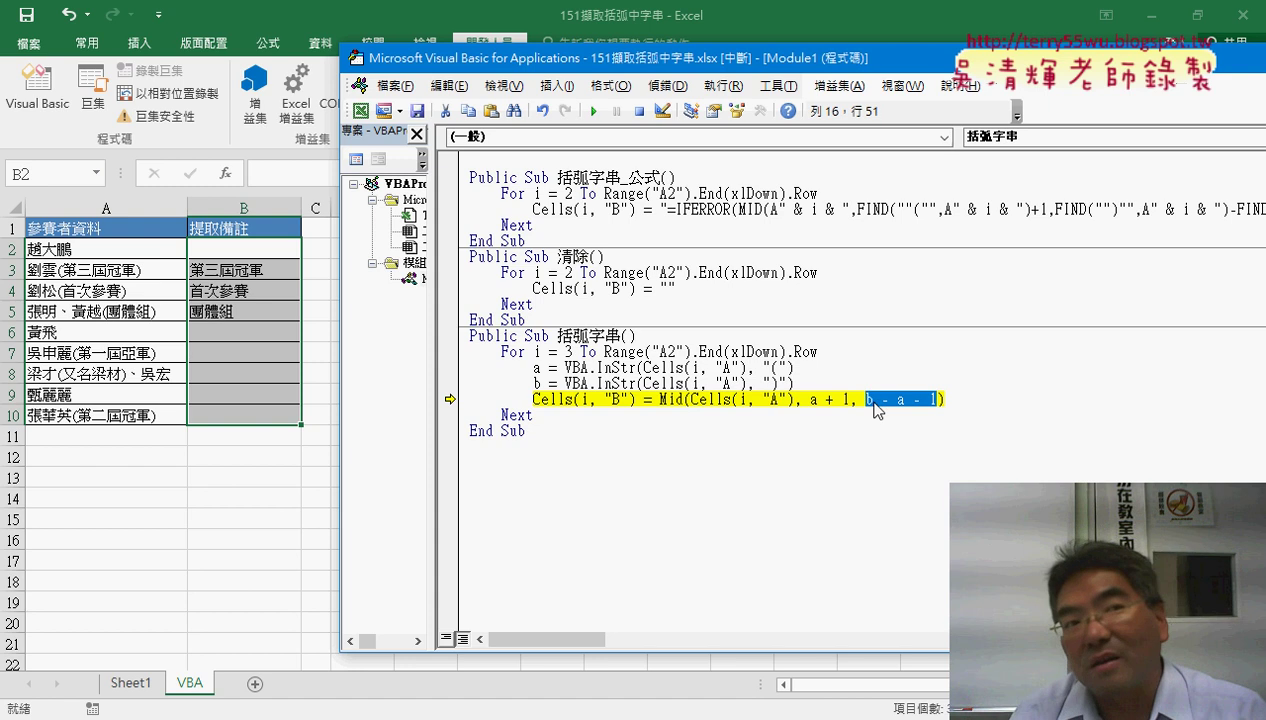
mouse_move(903, 399)
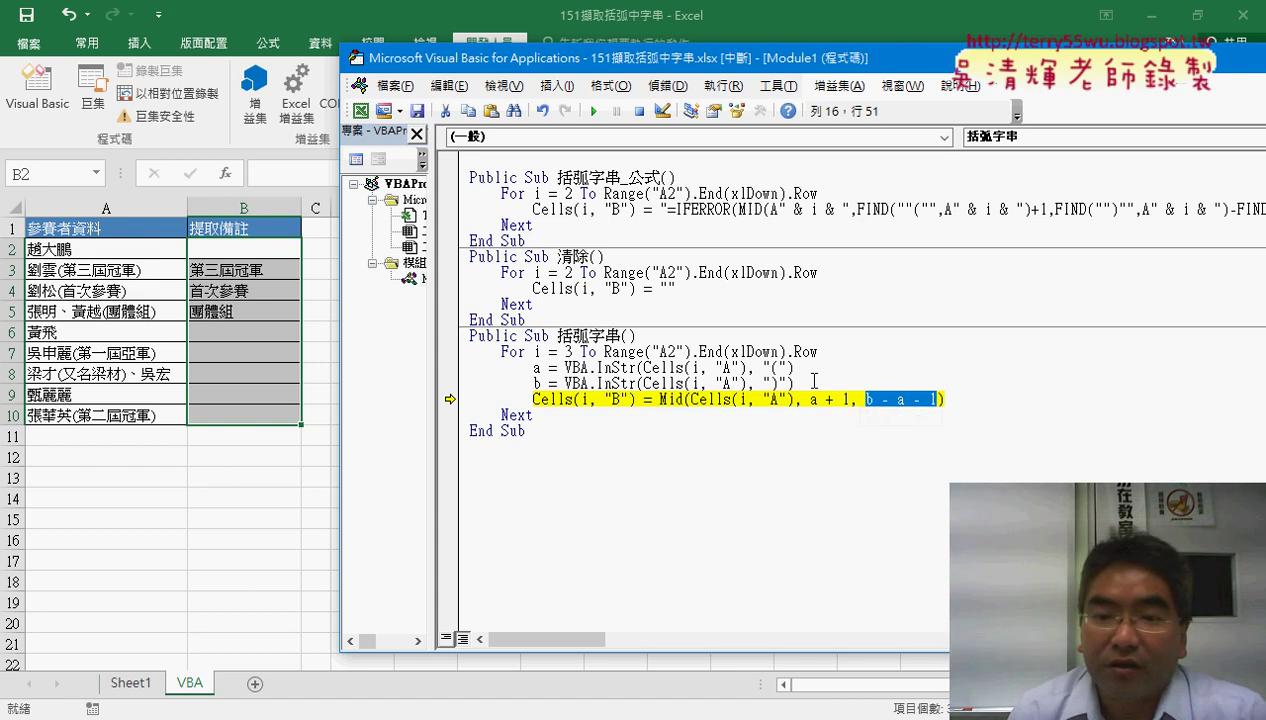
left_click(814, 381)
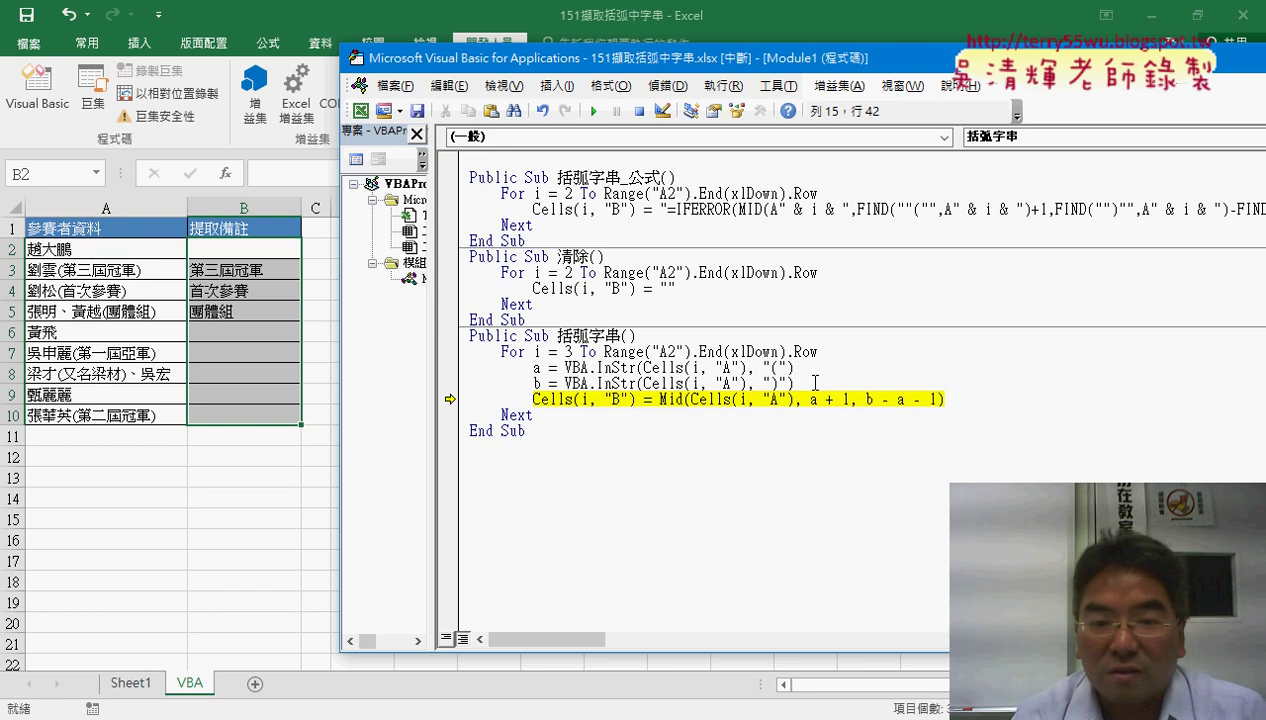
key("Return")
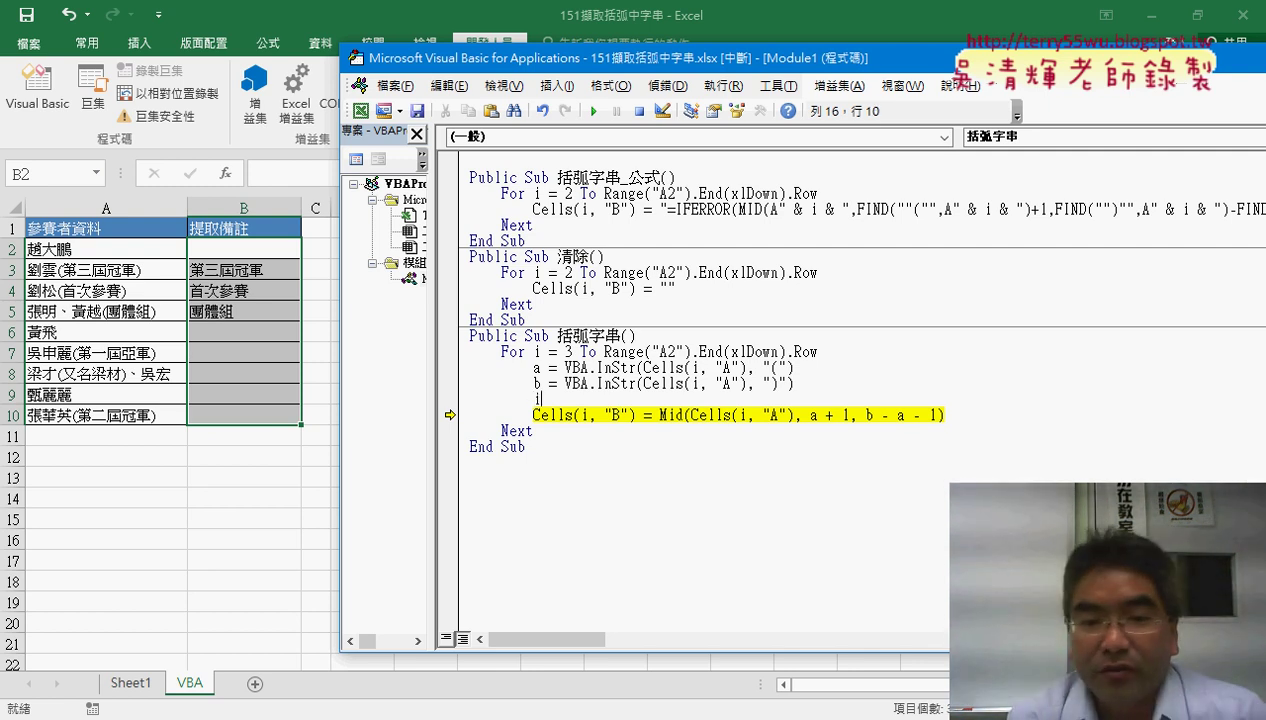
Write the line If a <> 0 Then above the Cells assignment
type("if ")
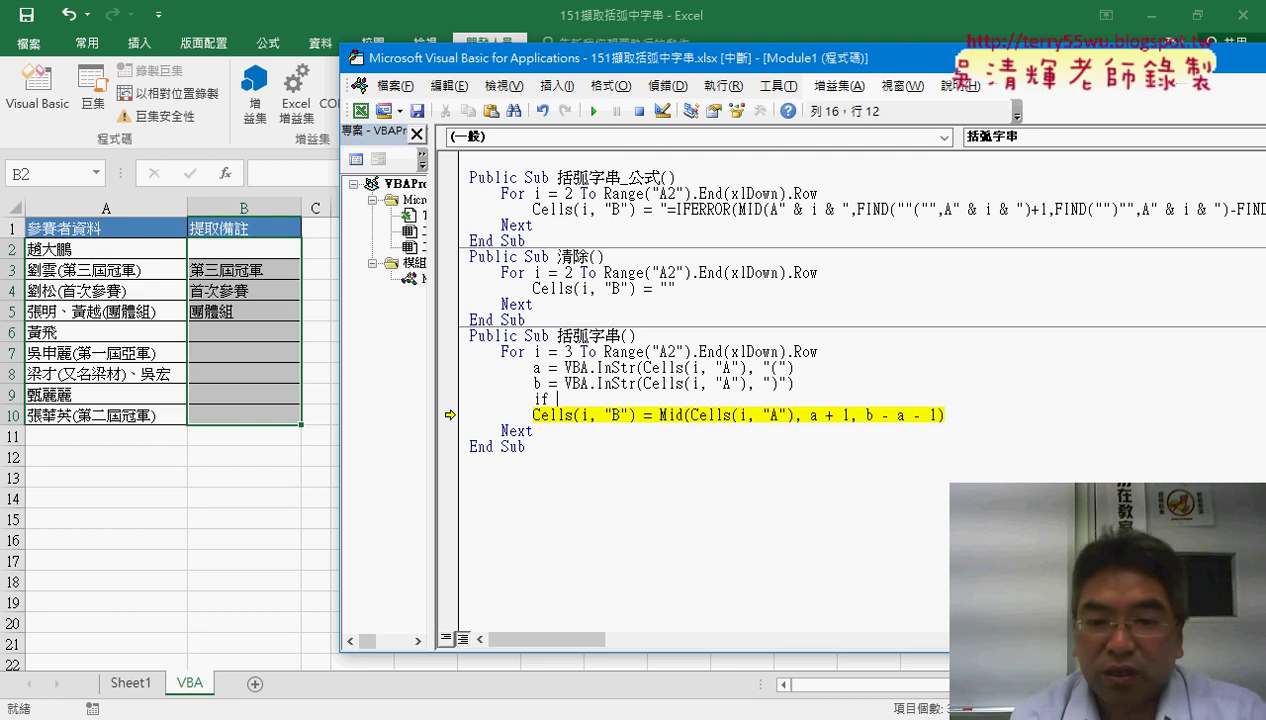
type("a")
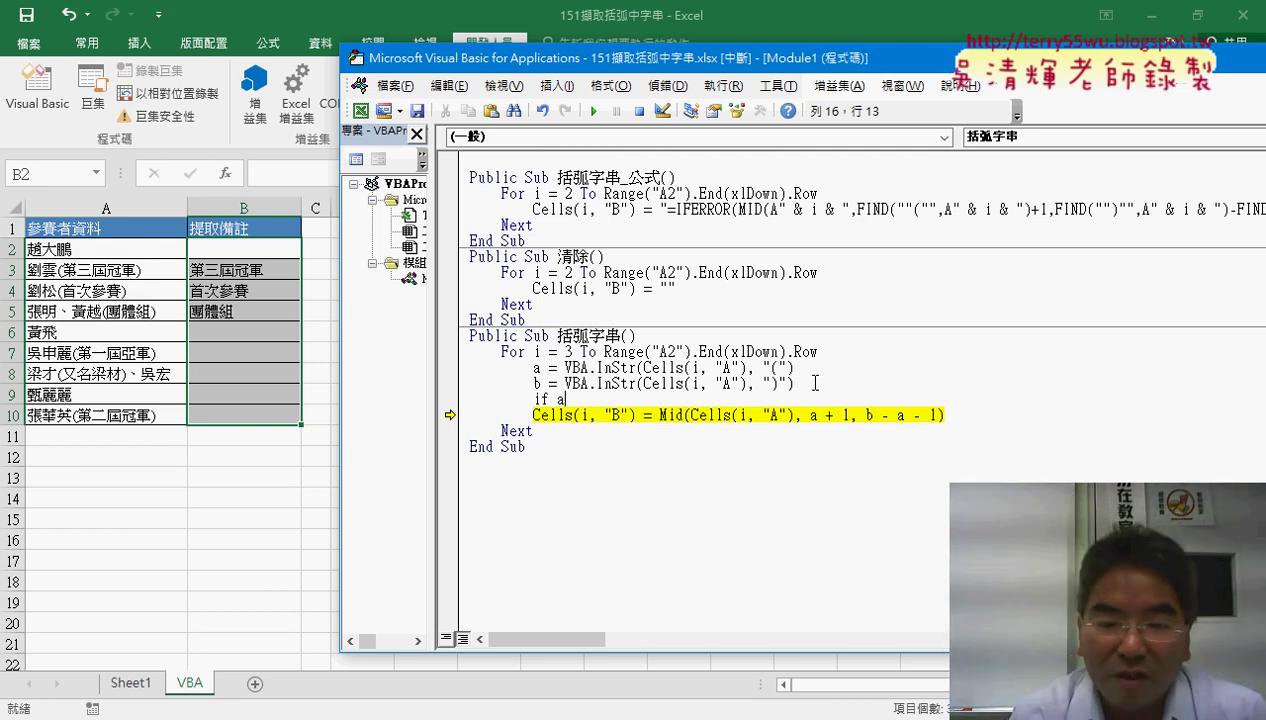
type("=0")
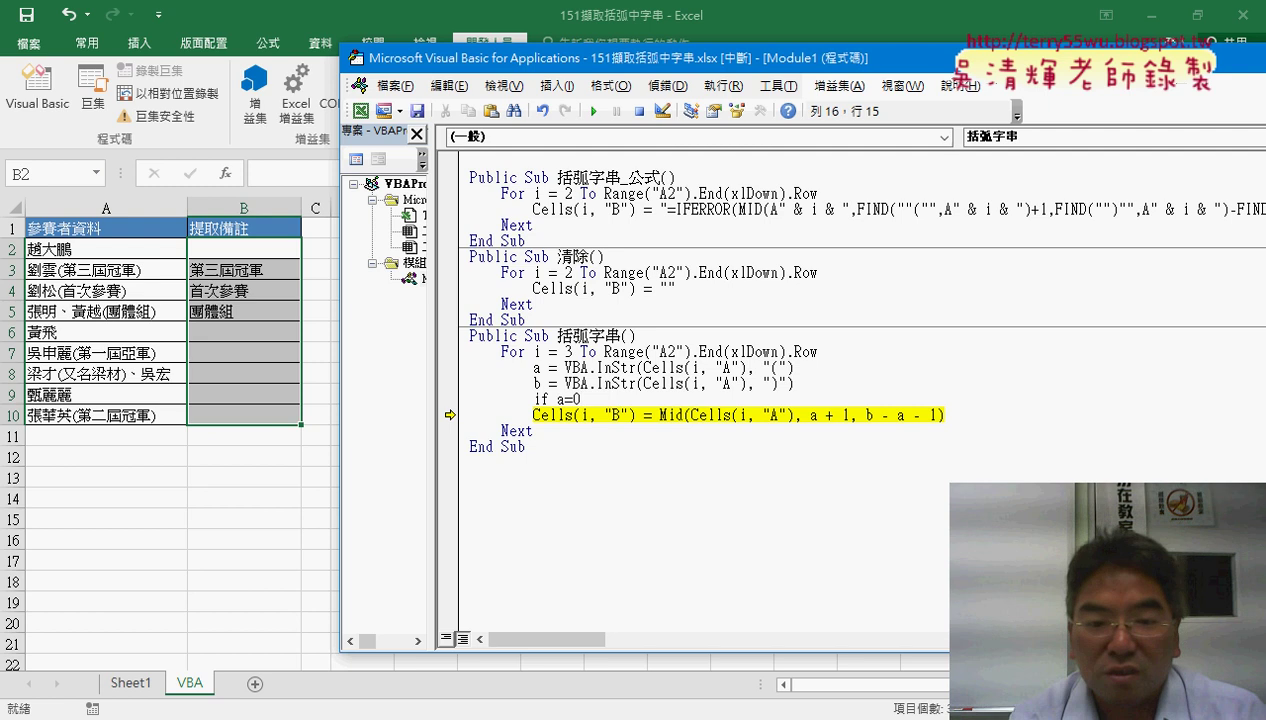
left_click(566, 399)
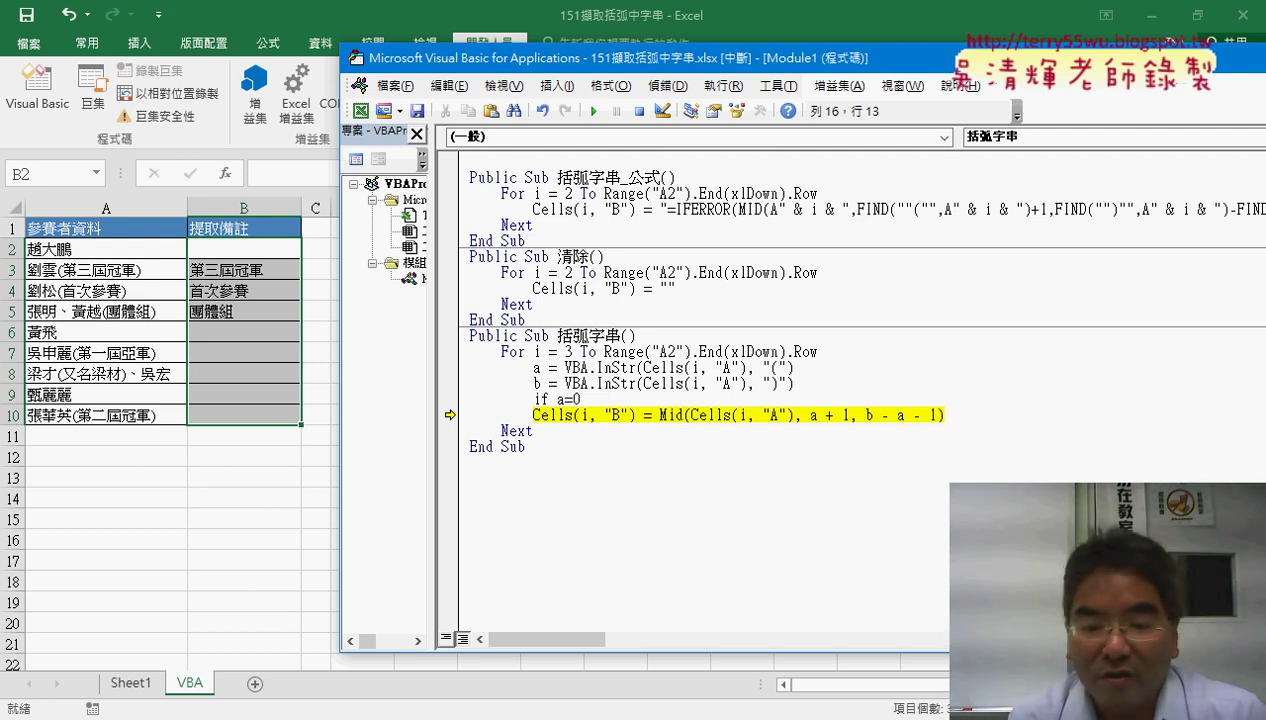
key("Delete")
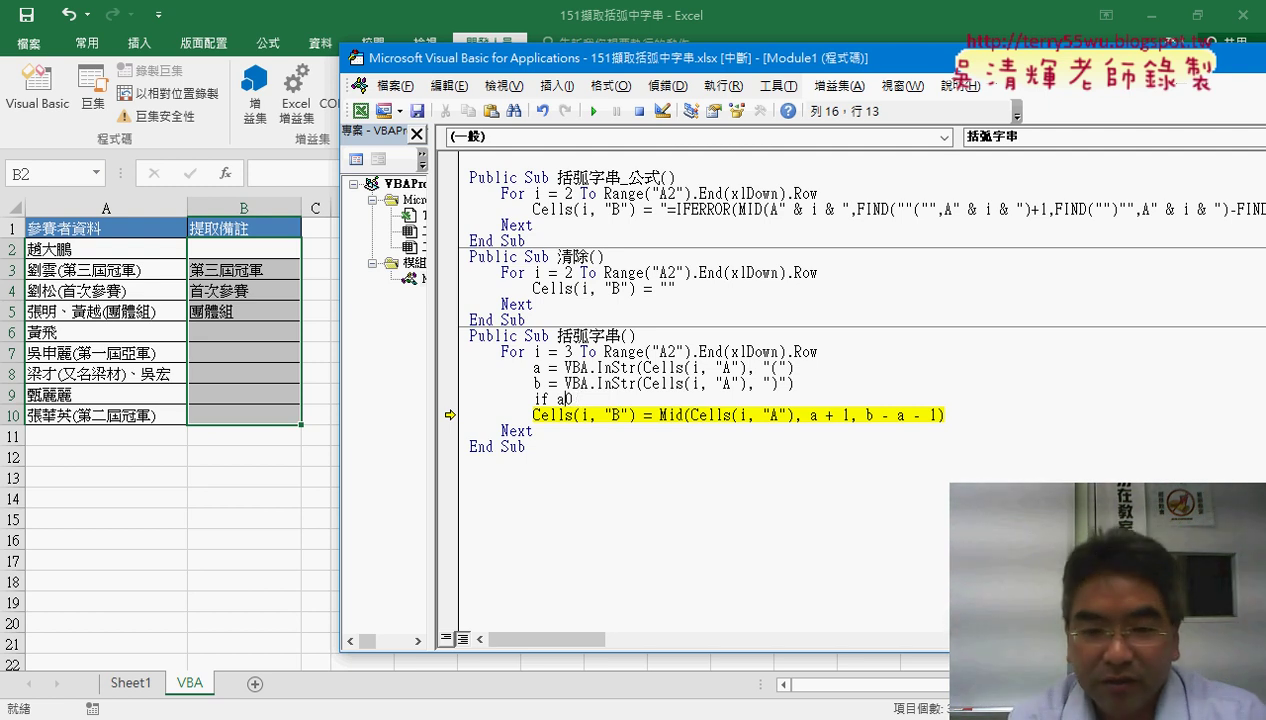
type("<>")
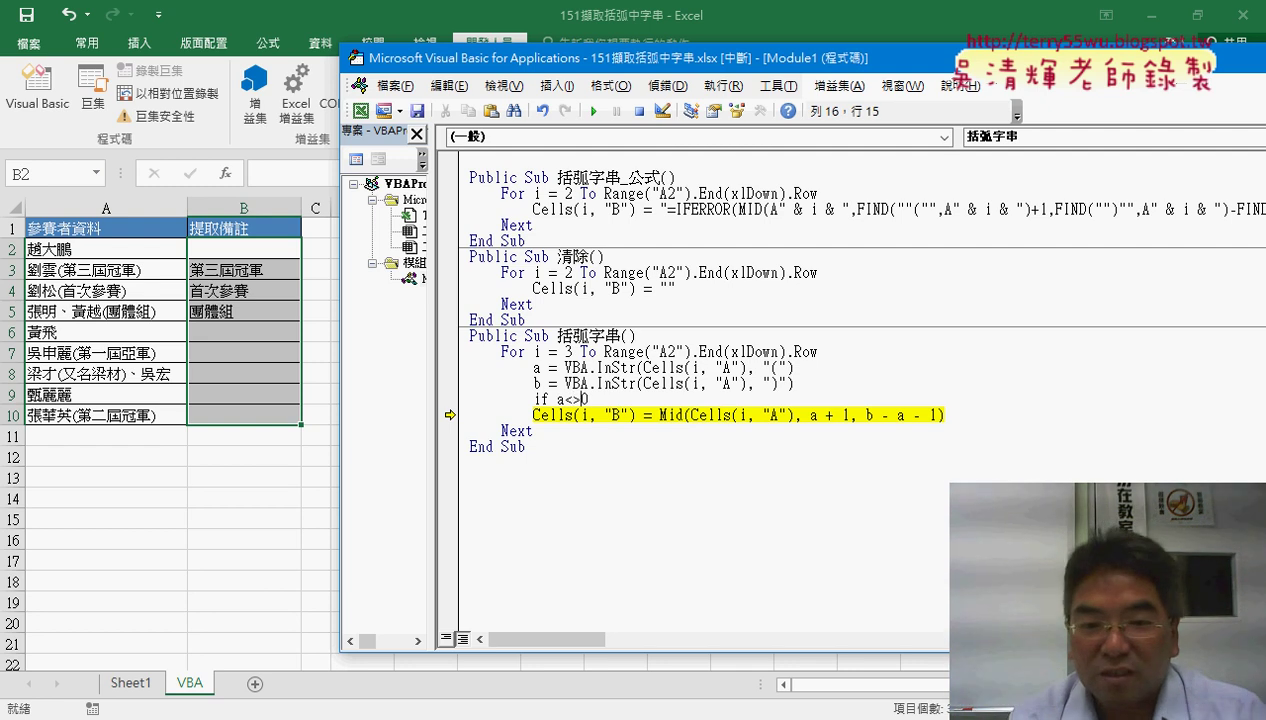
key("shift+Left")
key("shift+Left")
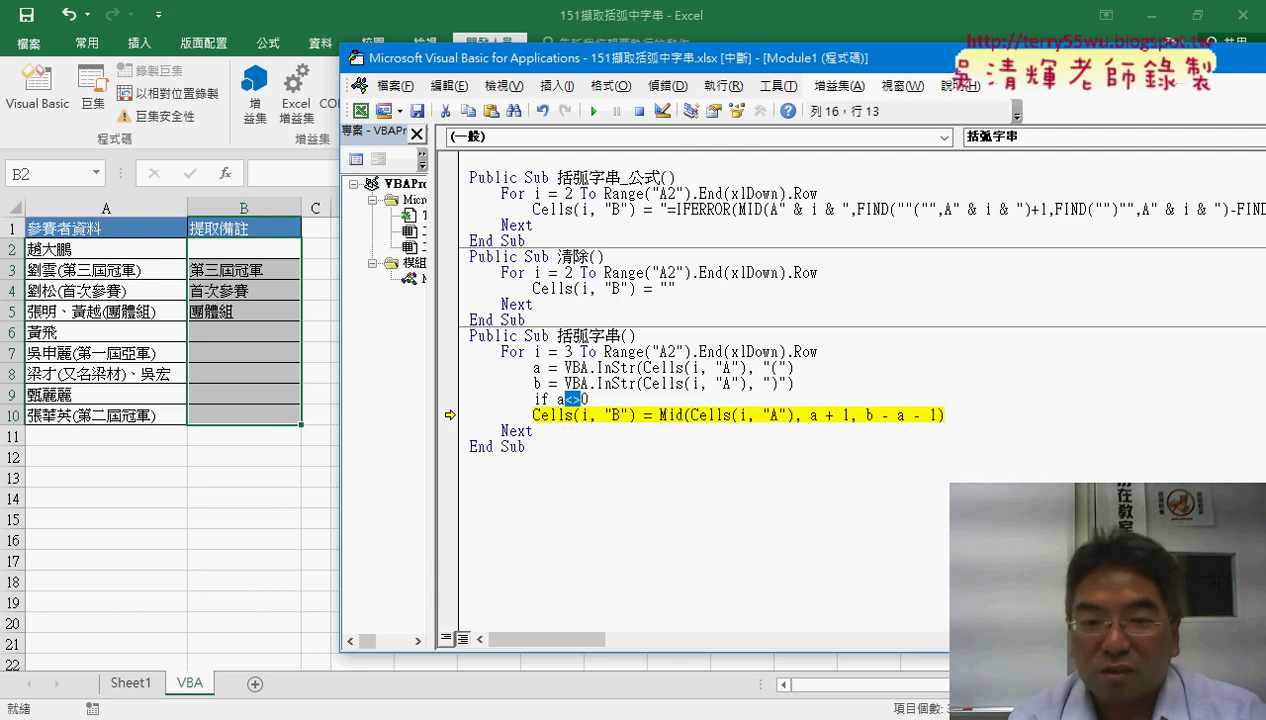
key("End")
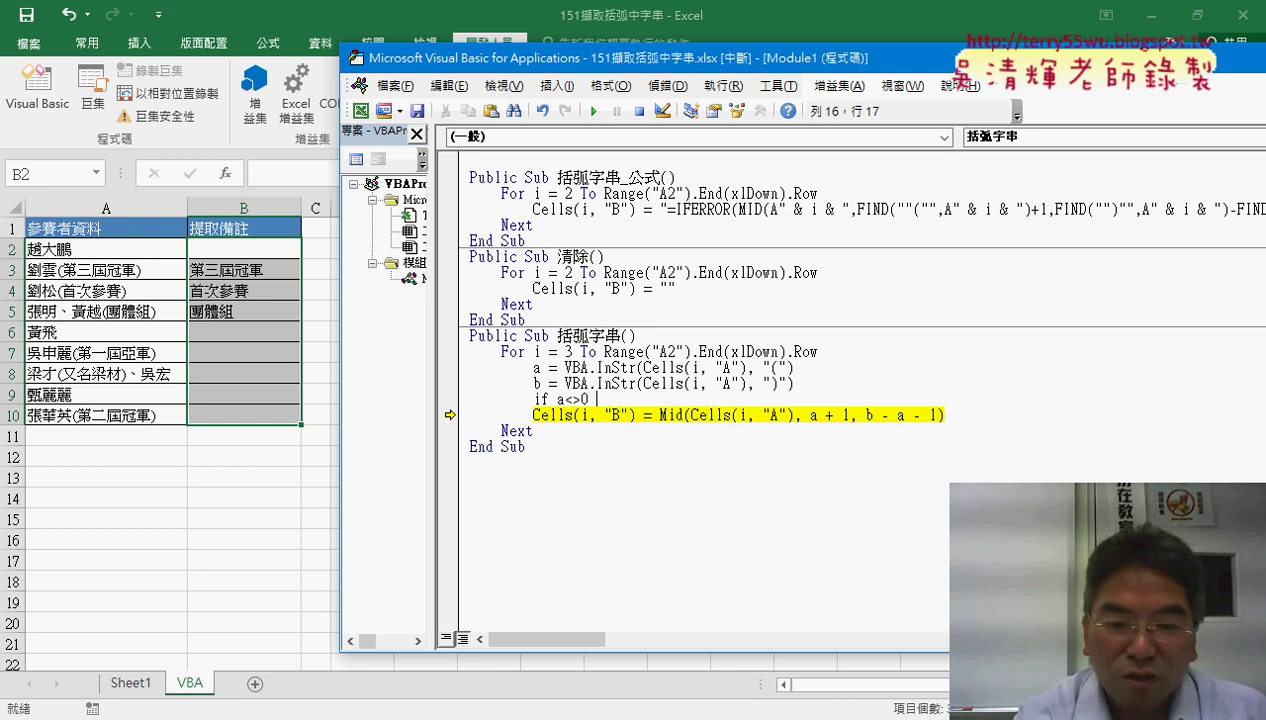
type("th")
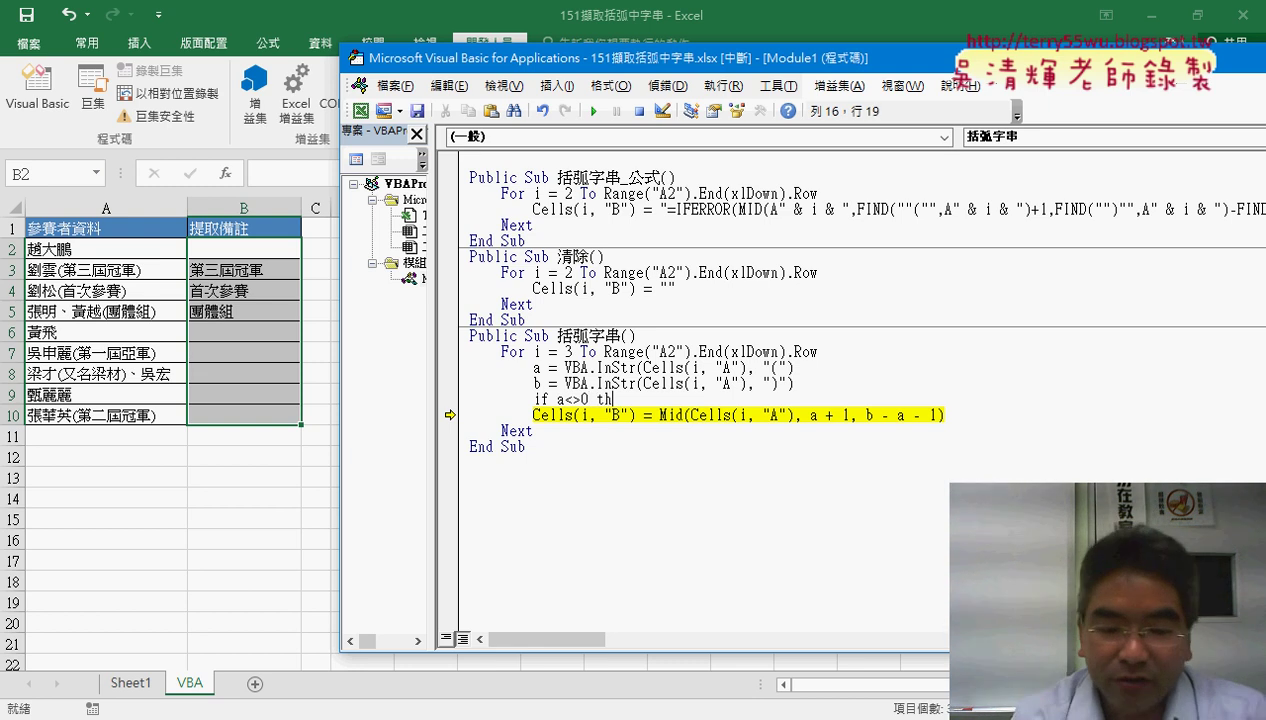
type("en")
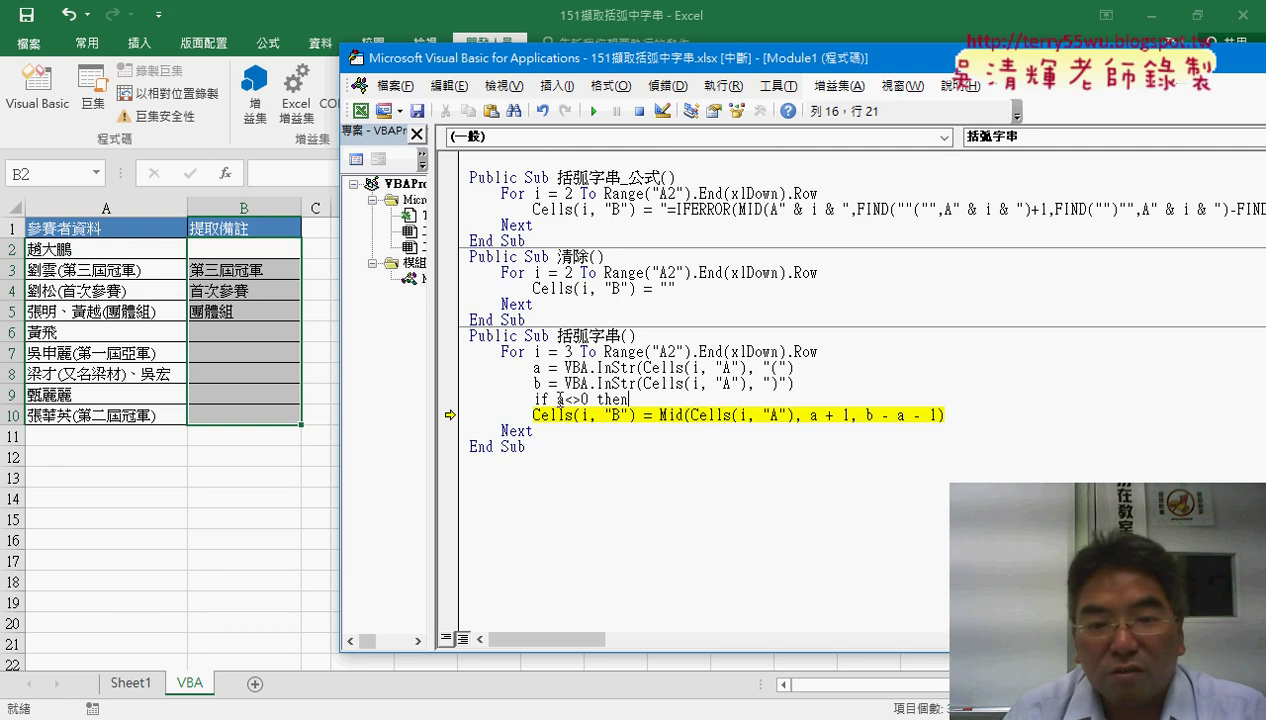
left_click_drag(557, 399, 588, 399)
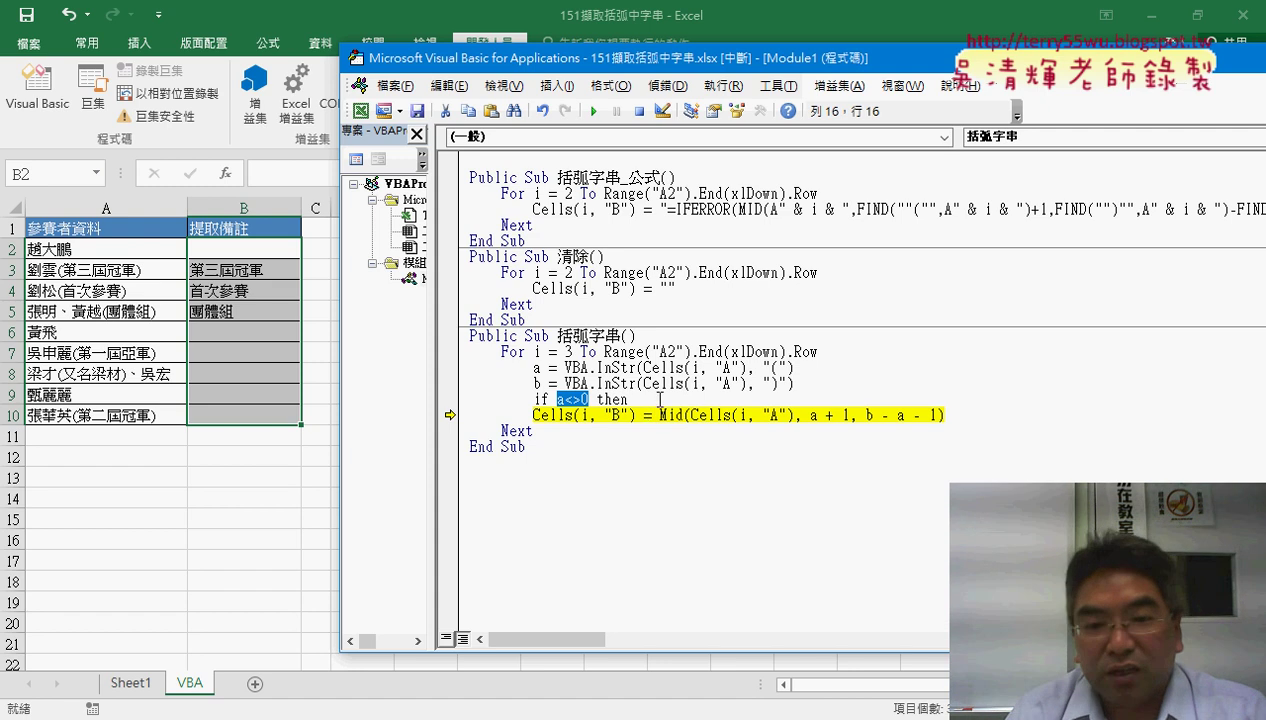
key("Right")
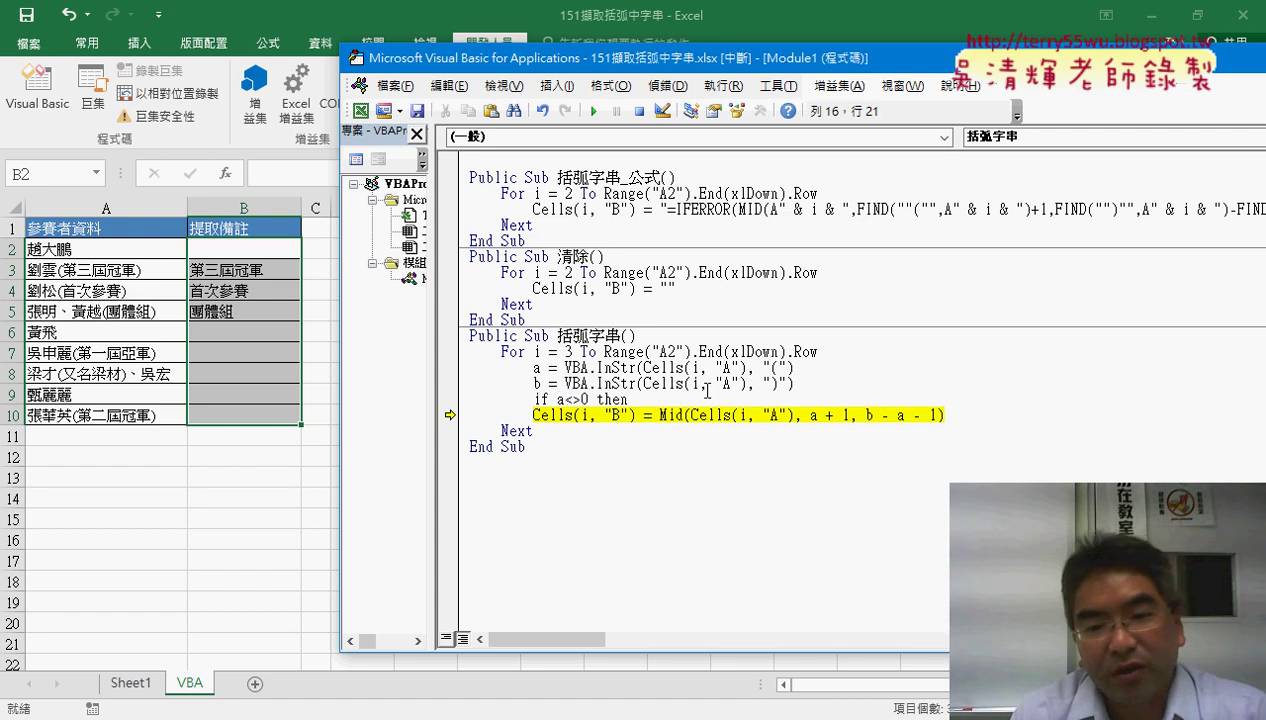
key("Down")
Add End If below the Cells line and indent the Cells line inside the block
key("End")
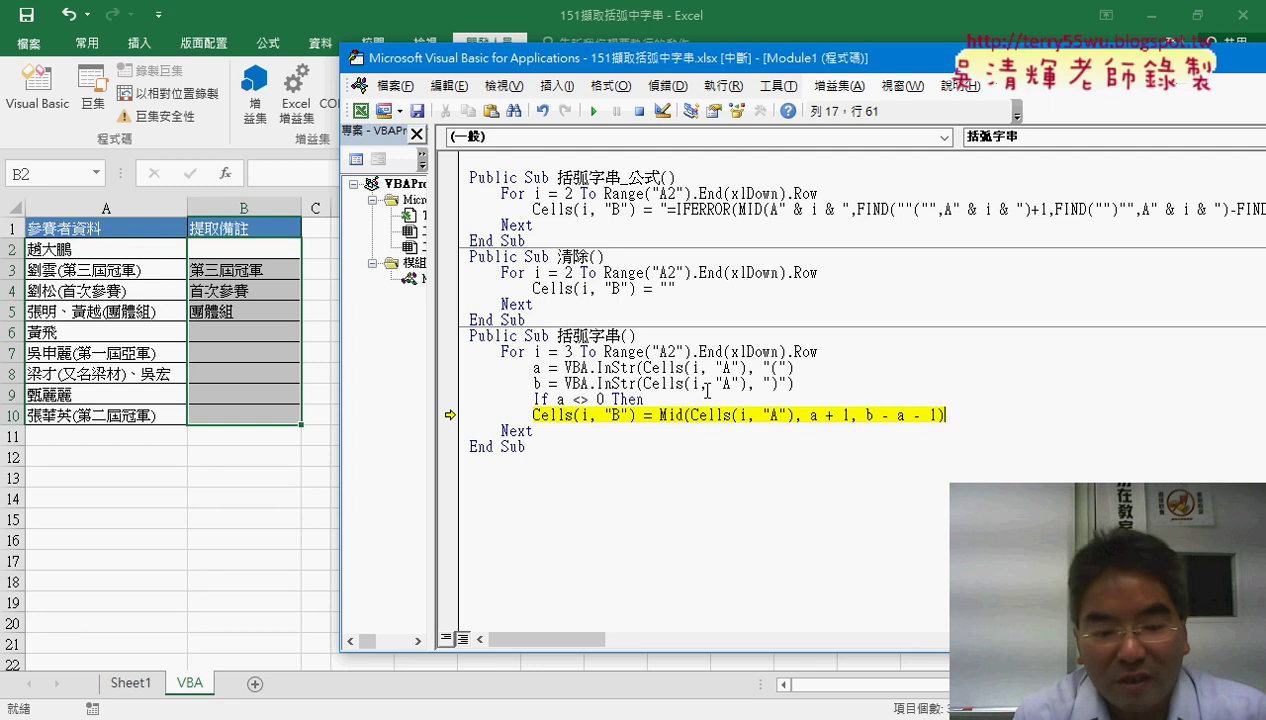
key("Return")
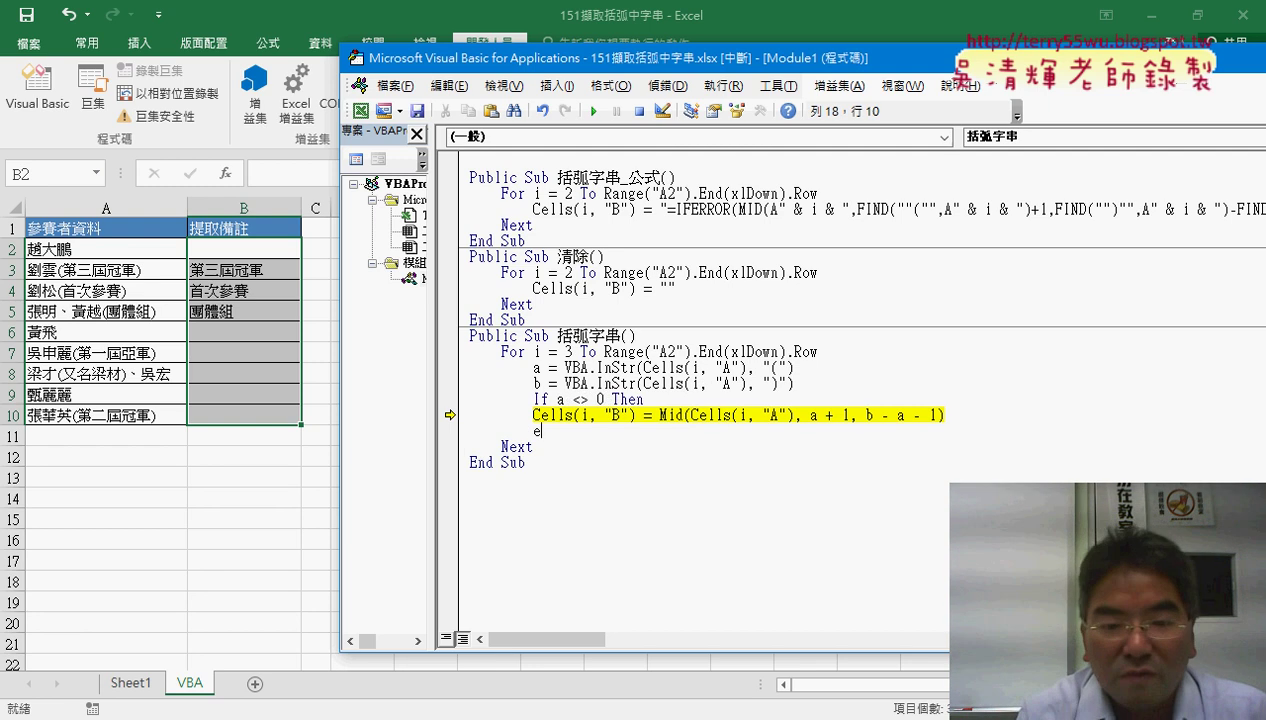
type("end ")
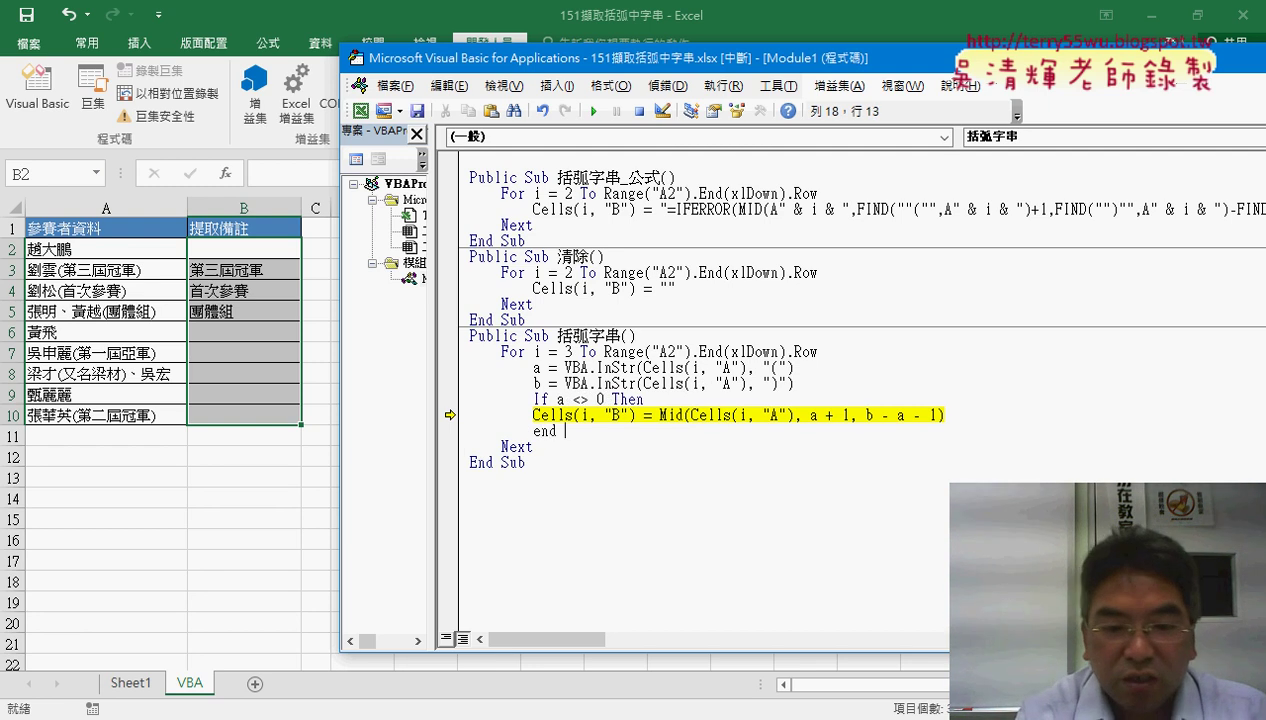
type("if")
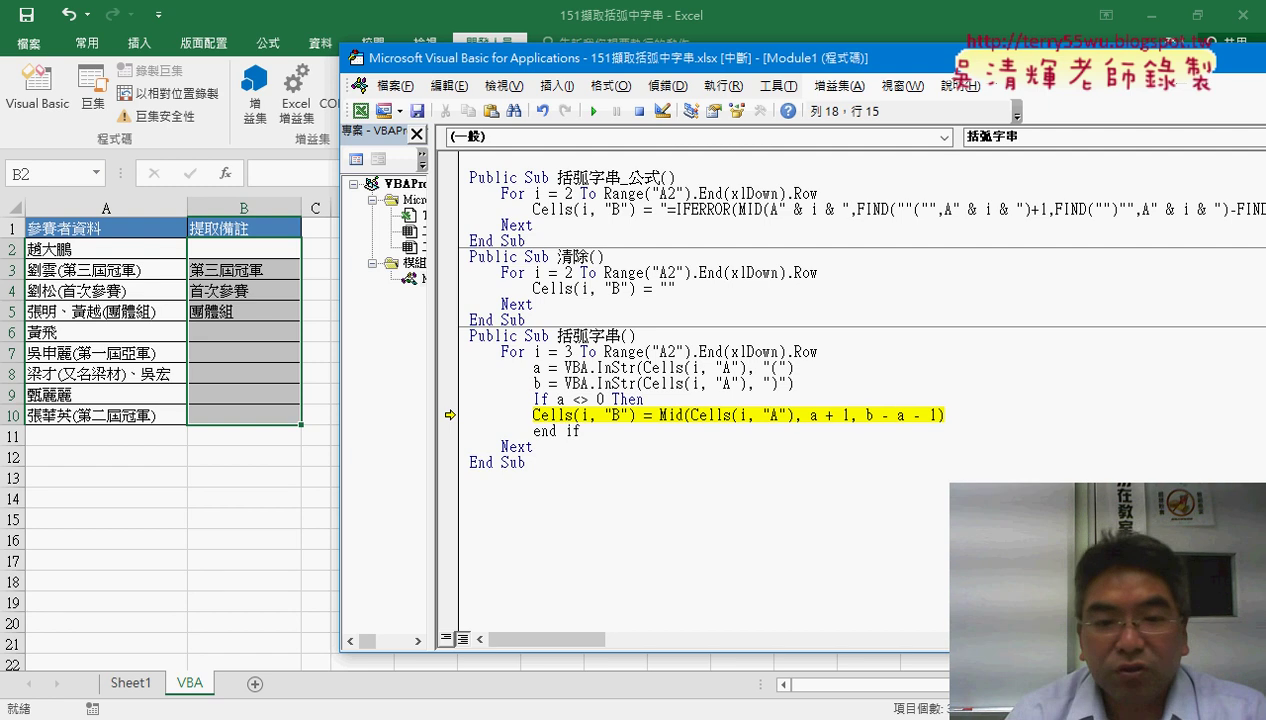
key("Up")
key("Home")
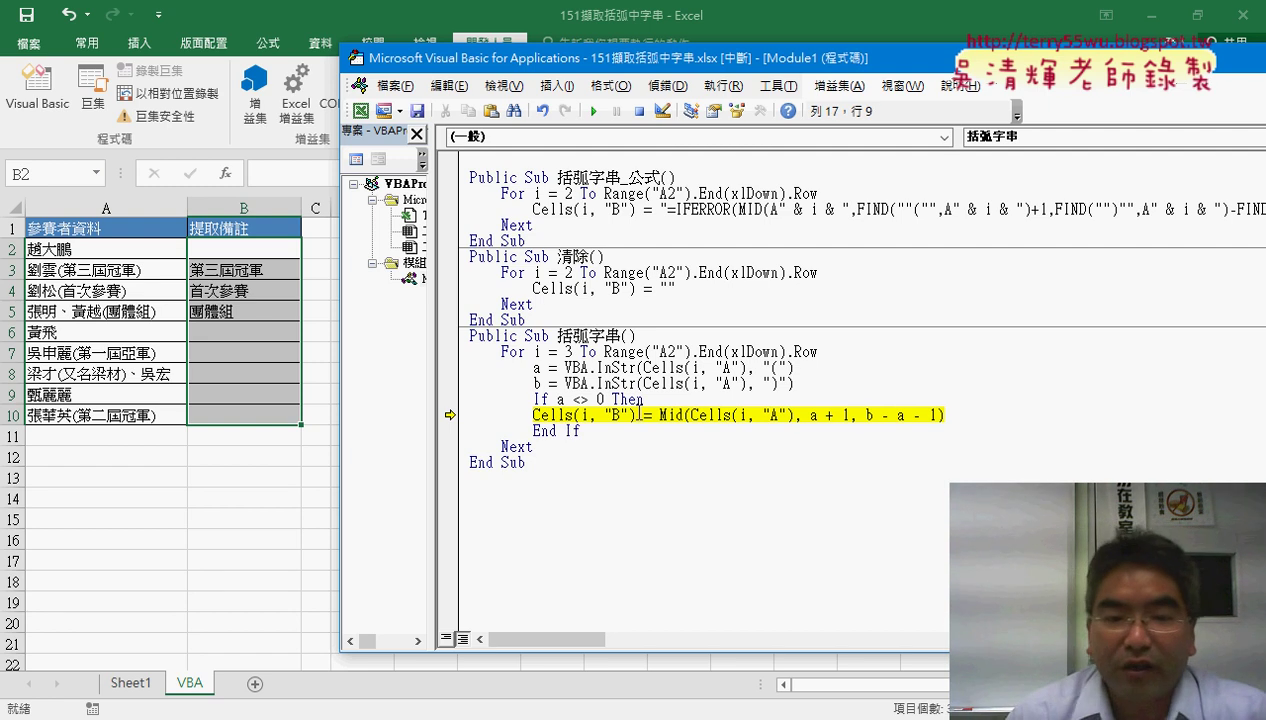
key("Tab")
left_click(653, 500)
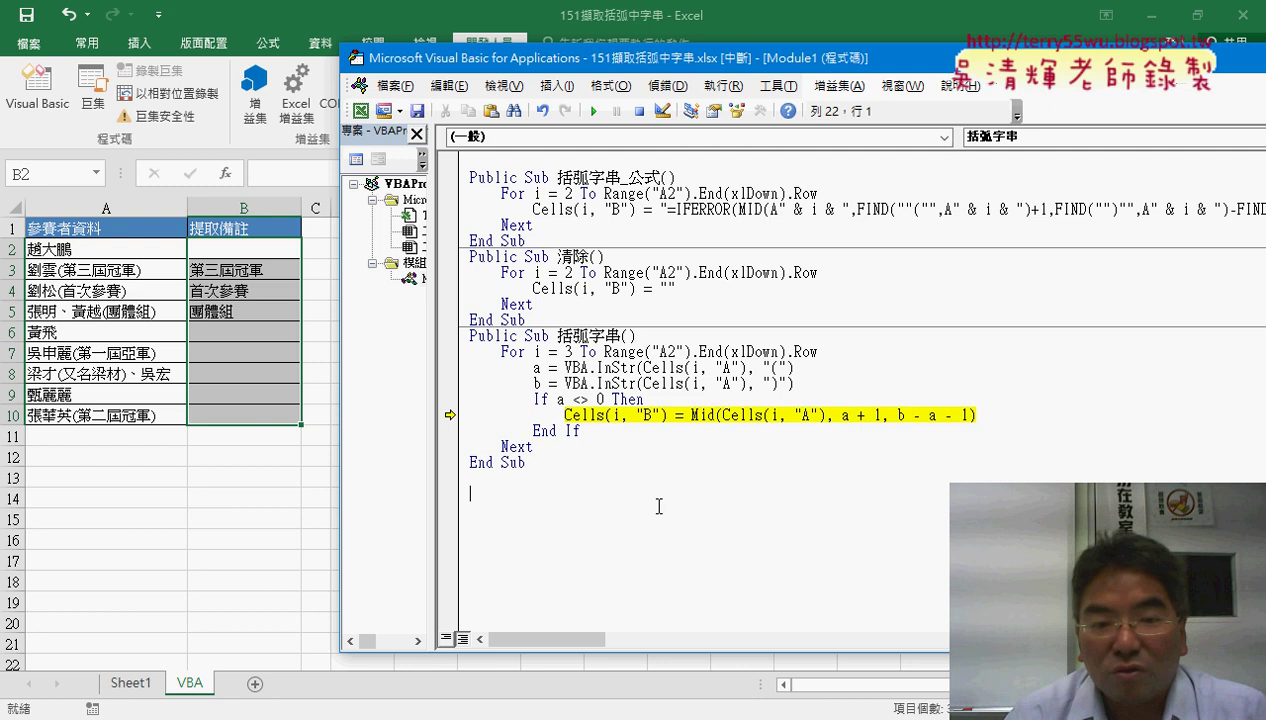
left_click(595, 412)
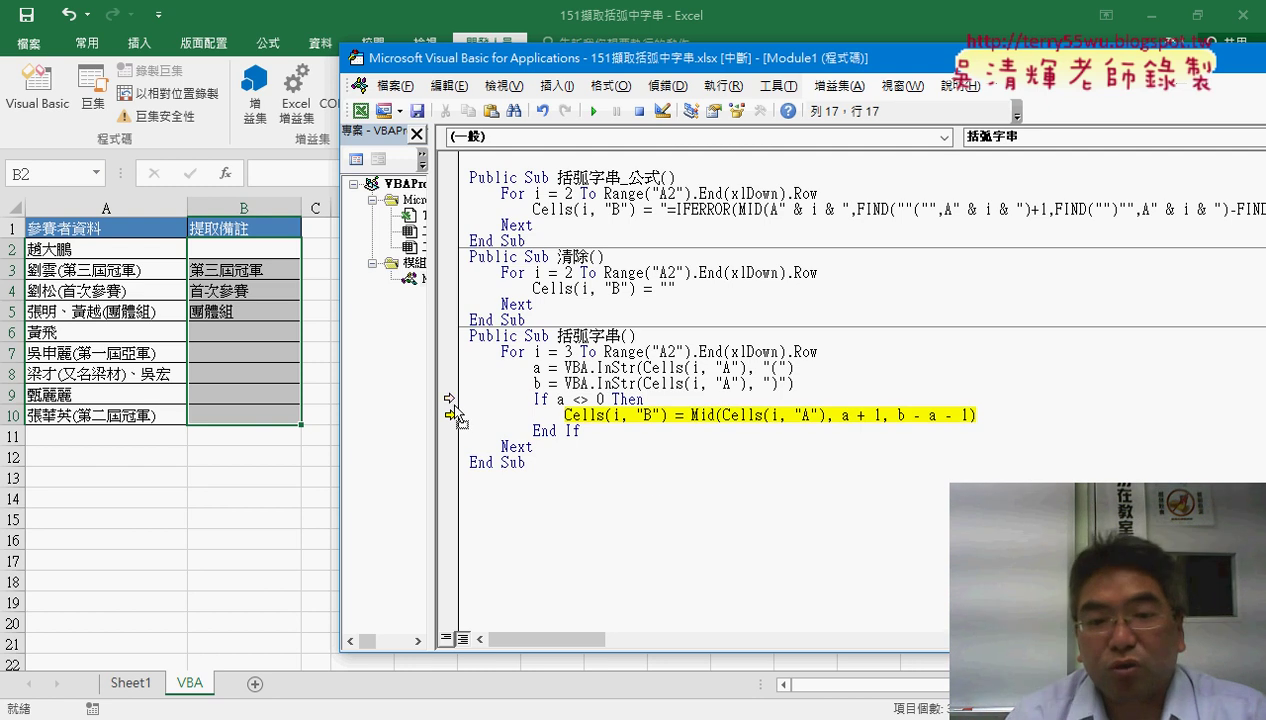
Resume execution at the If a <> 0 Then line, then continue so B7, B8 and B10 fill
left_click_drag(450, 415, 450, 399)
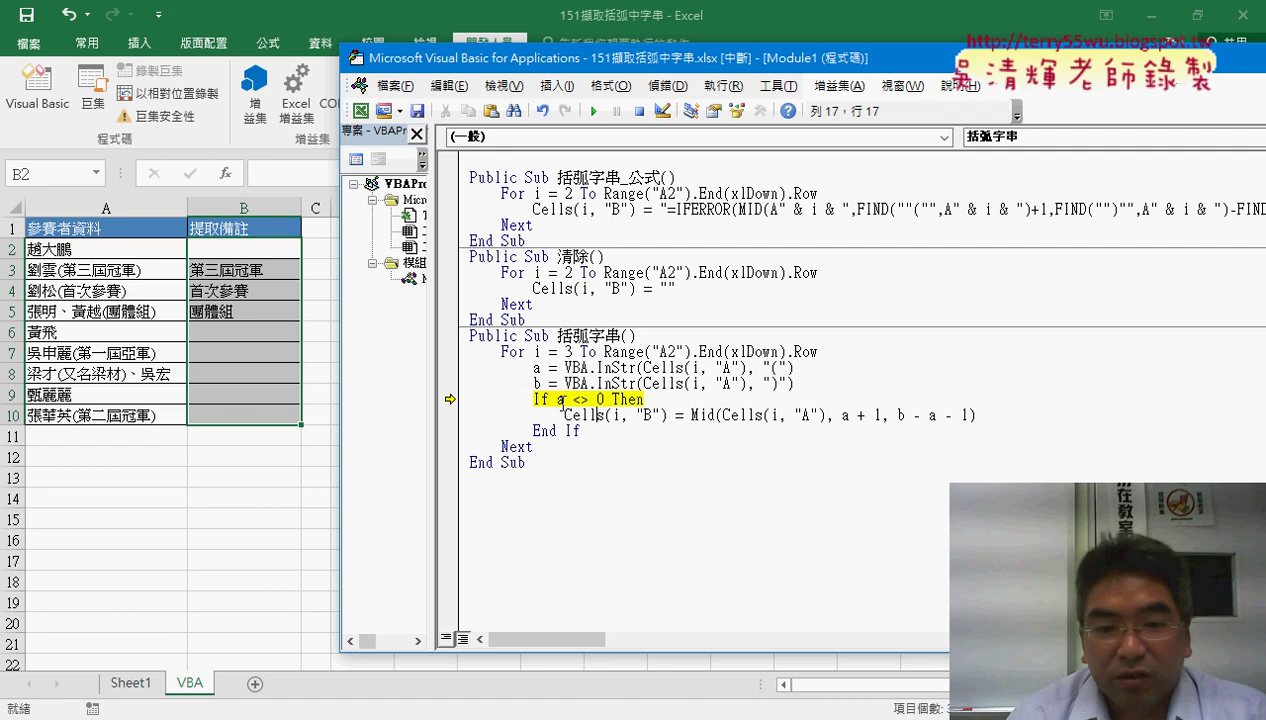
left_click_drag(604, 399, 558, 399)
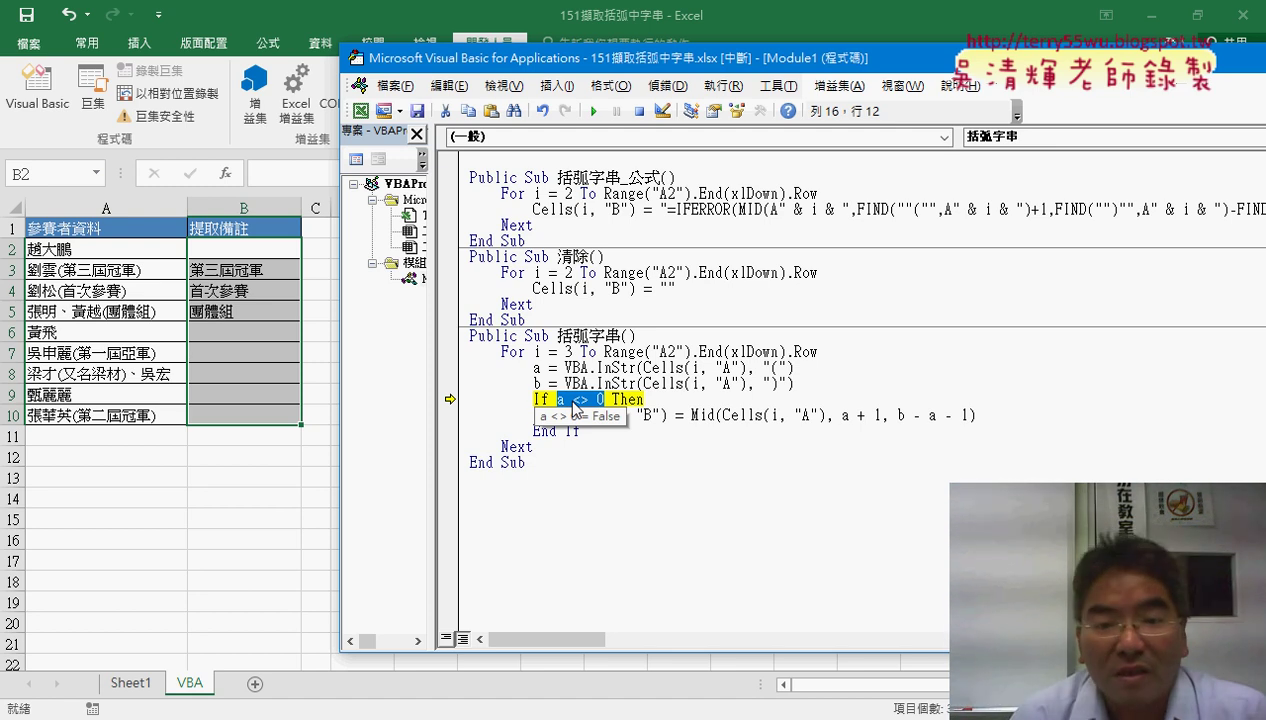
left_click(682, 412)
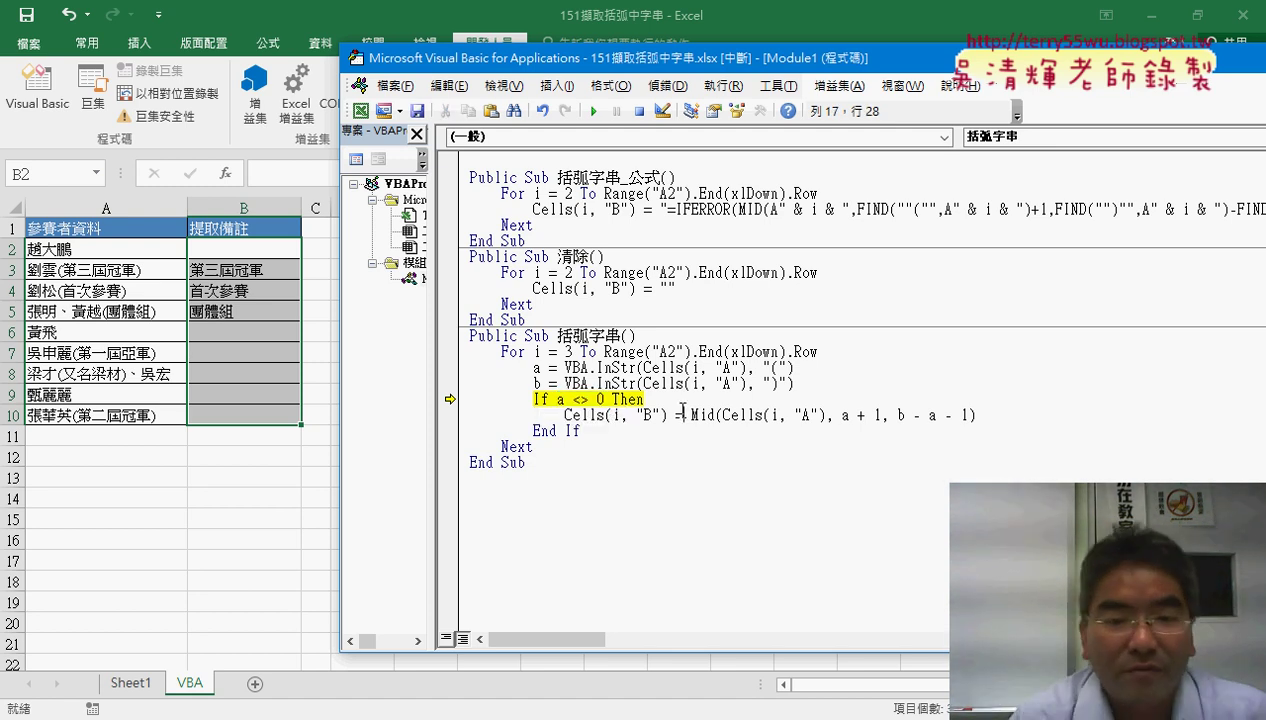
key("F8")
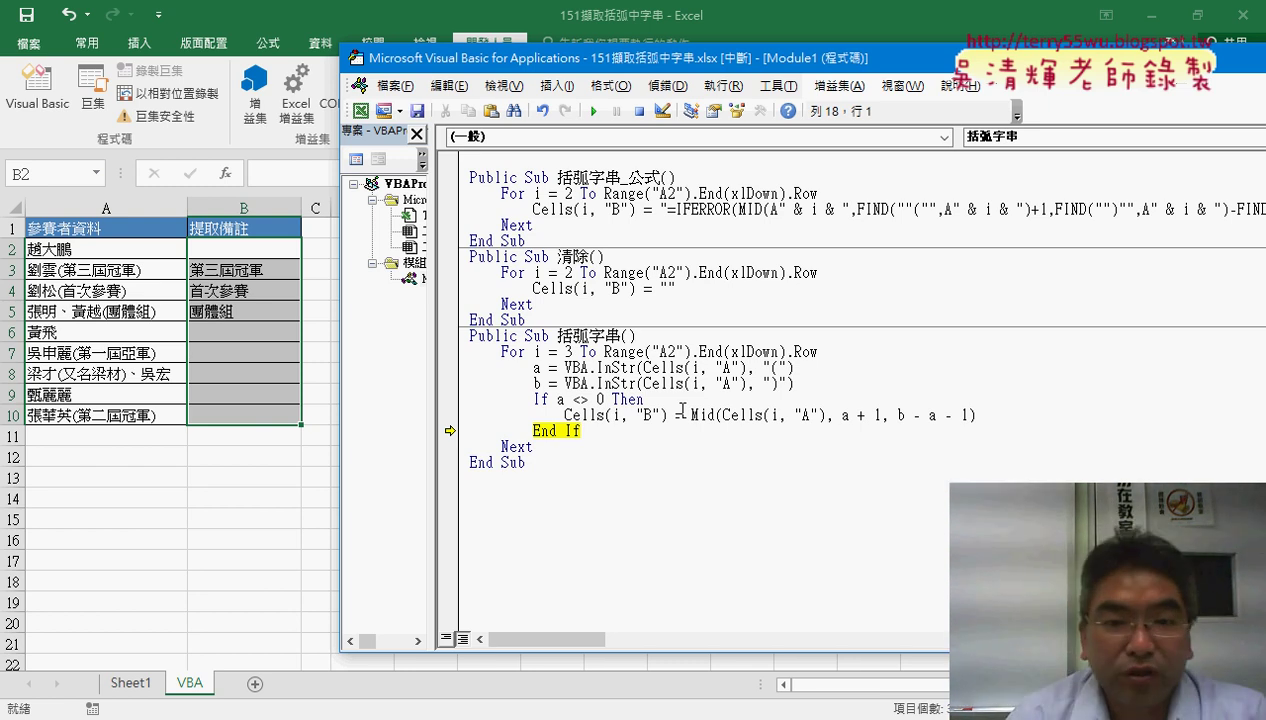
left_click(594, 111)
type("2")
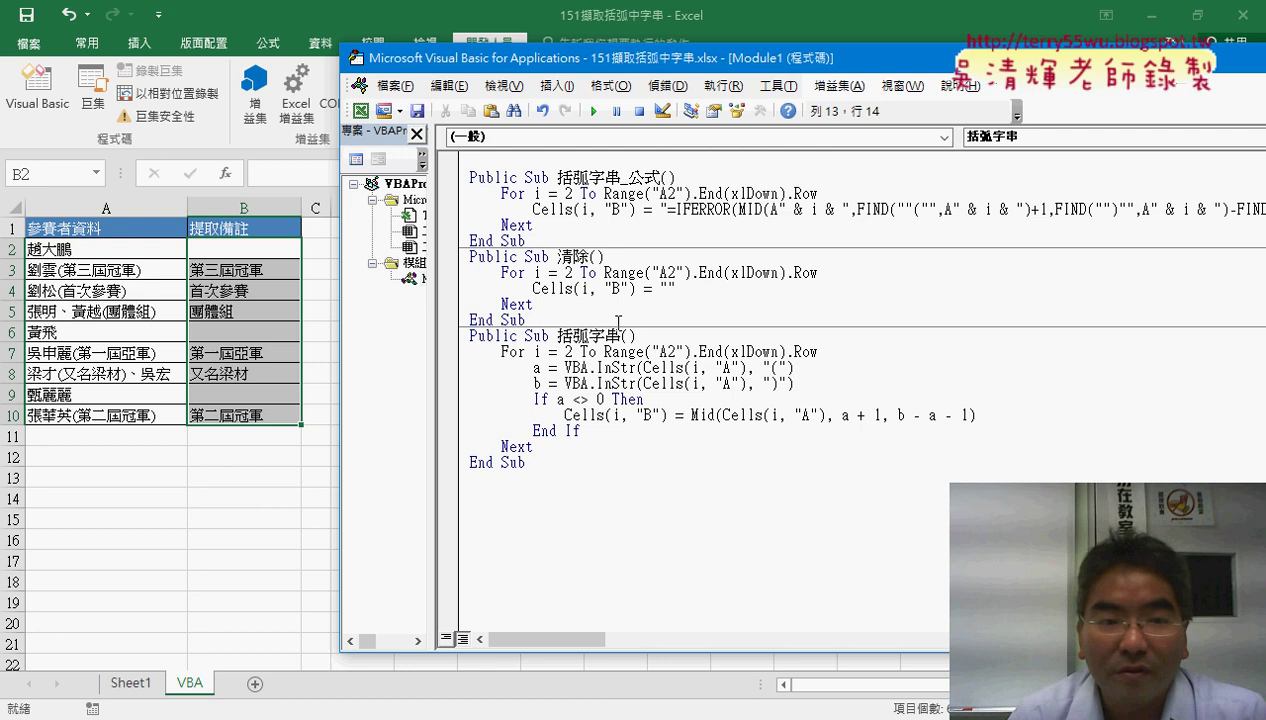
left_click(617, 289)
left_click(594, 111)
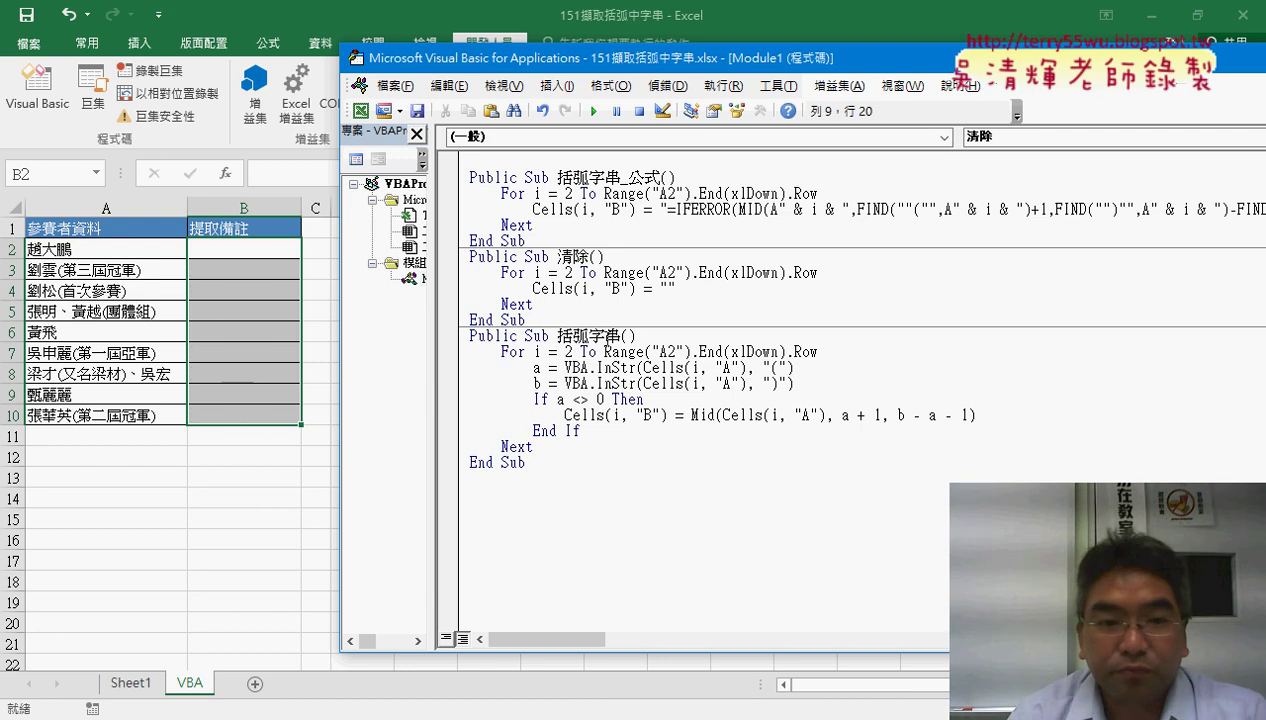
left_click(620, 367)
left_click(594, 111)
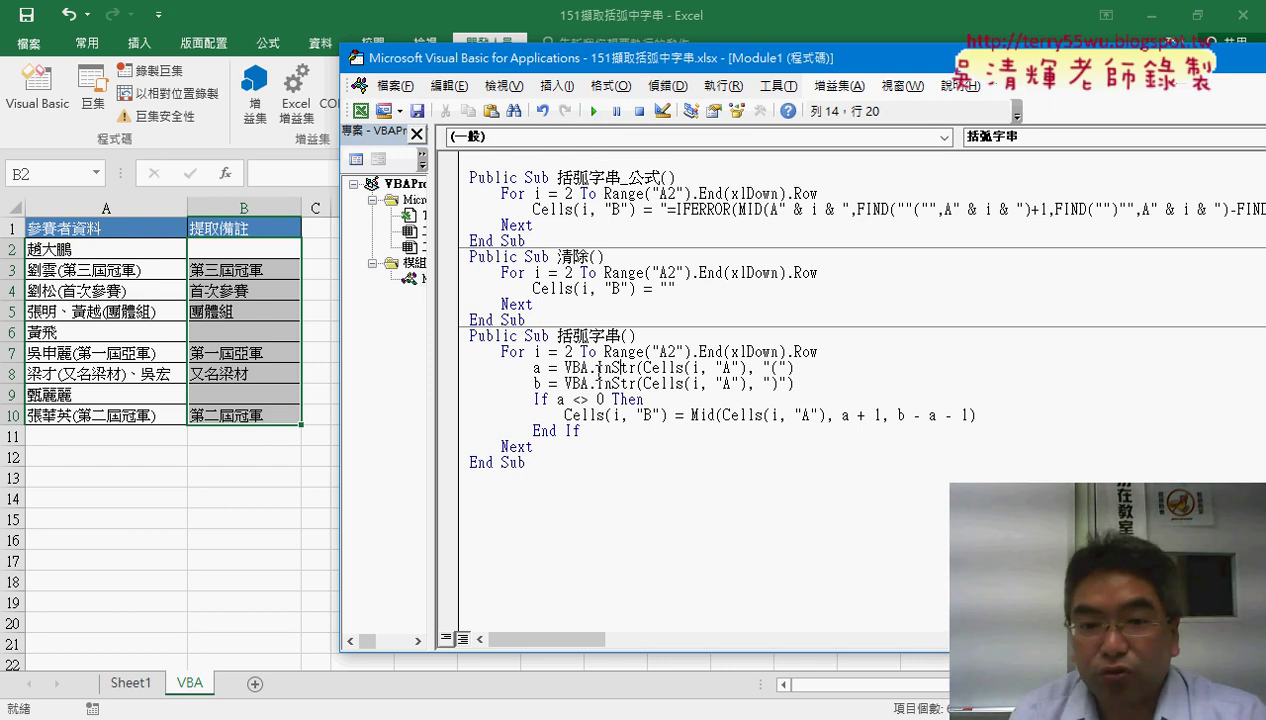
left_click_drag(597, 368, 636, 368)
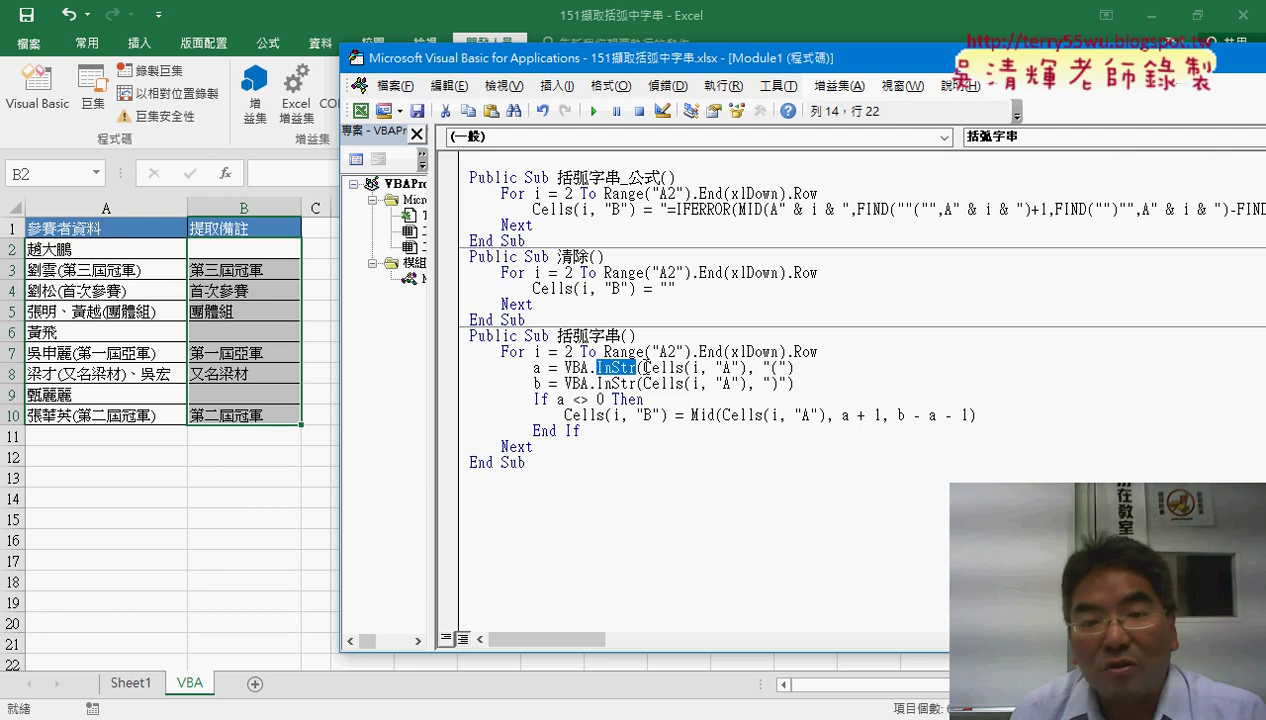
left_click_drag(644, 368, 745, 368)
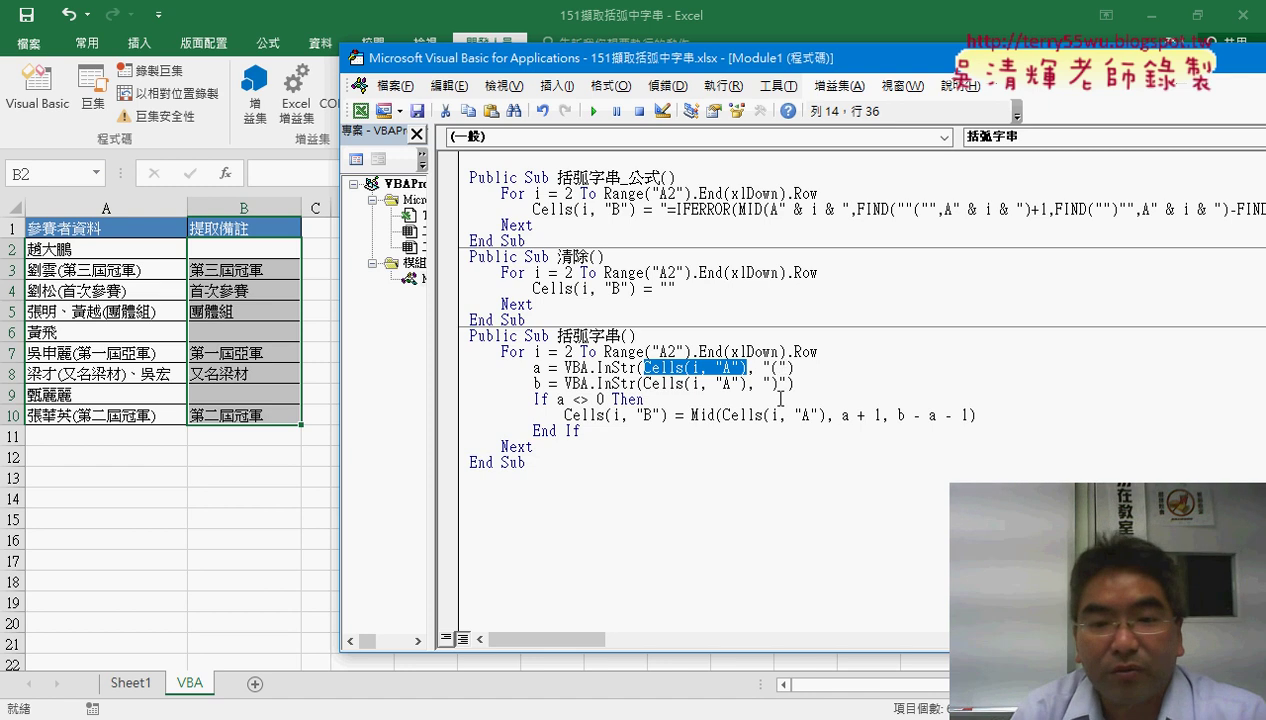
mouse_move(795, 367)
left_mouse_down()
mouse_move(567, 383)
mouse_move(566, 371)
mouse_move(531, 370)
left_mouse_up()
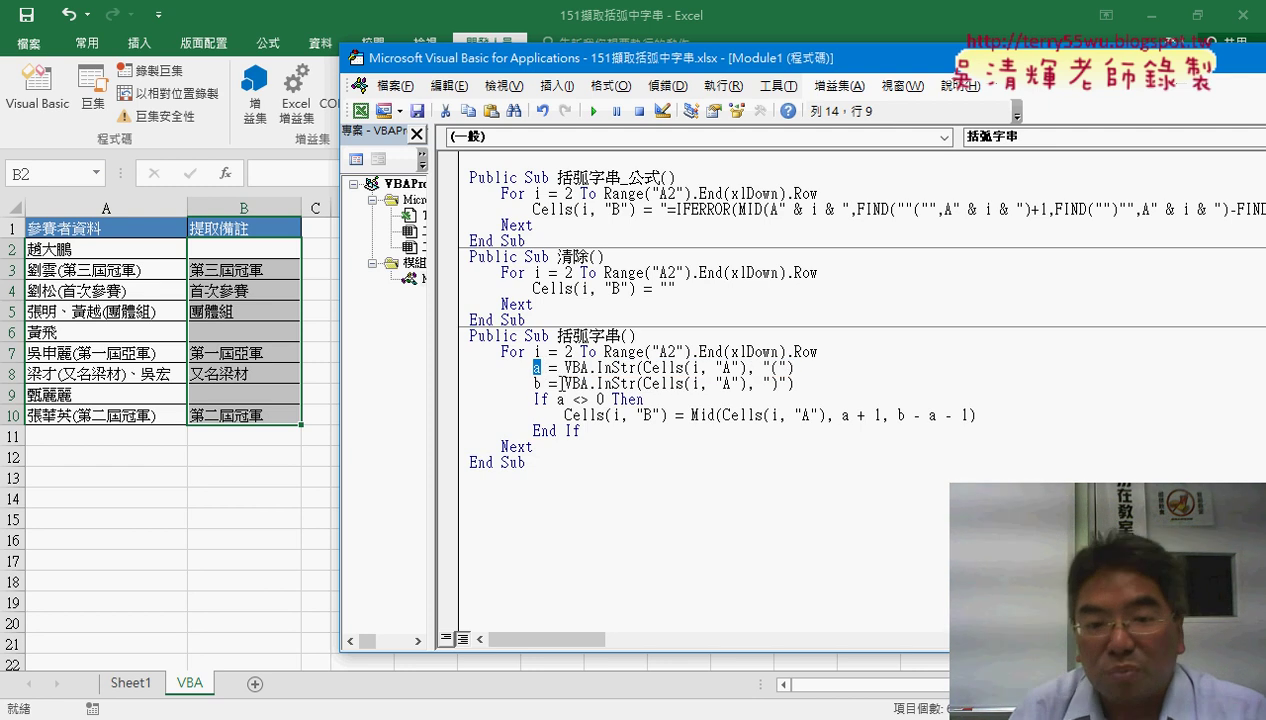
left_click_drag(542, 384, 659, 398)
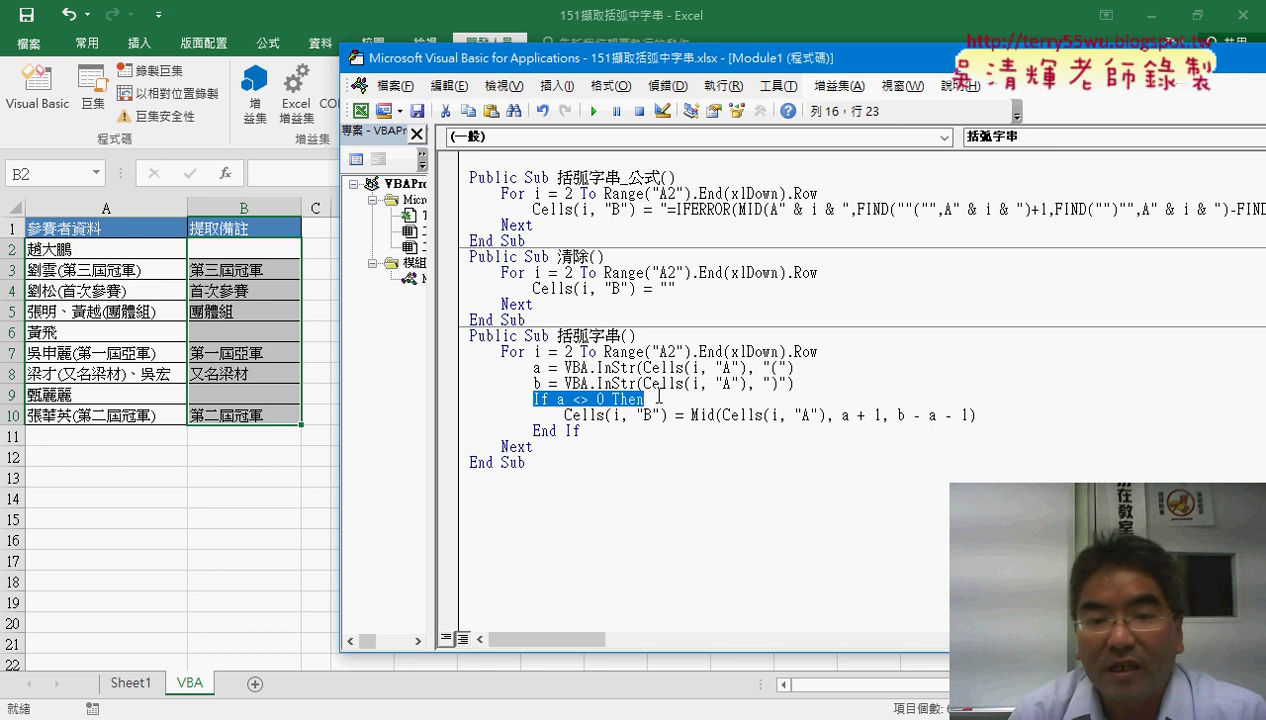
left_click_drag(566, 415, 990, 418)
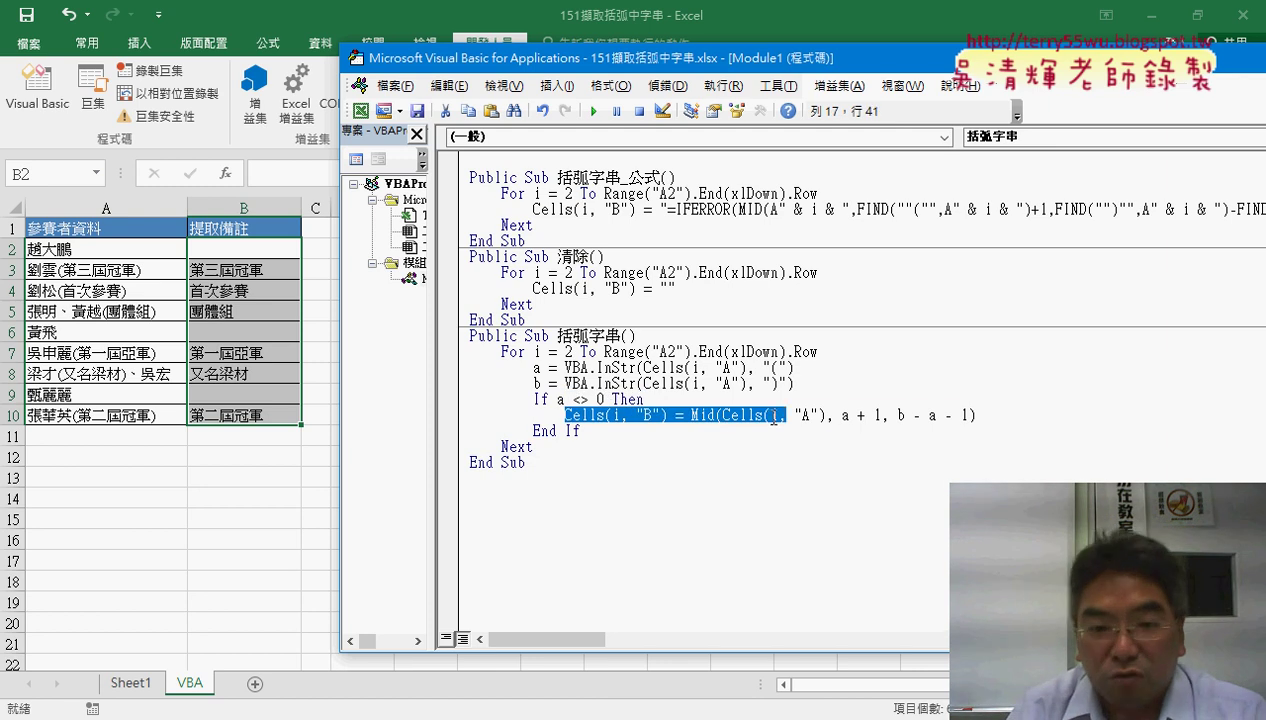
left_click(557, 430)
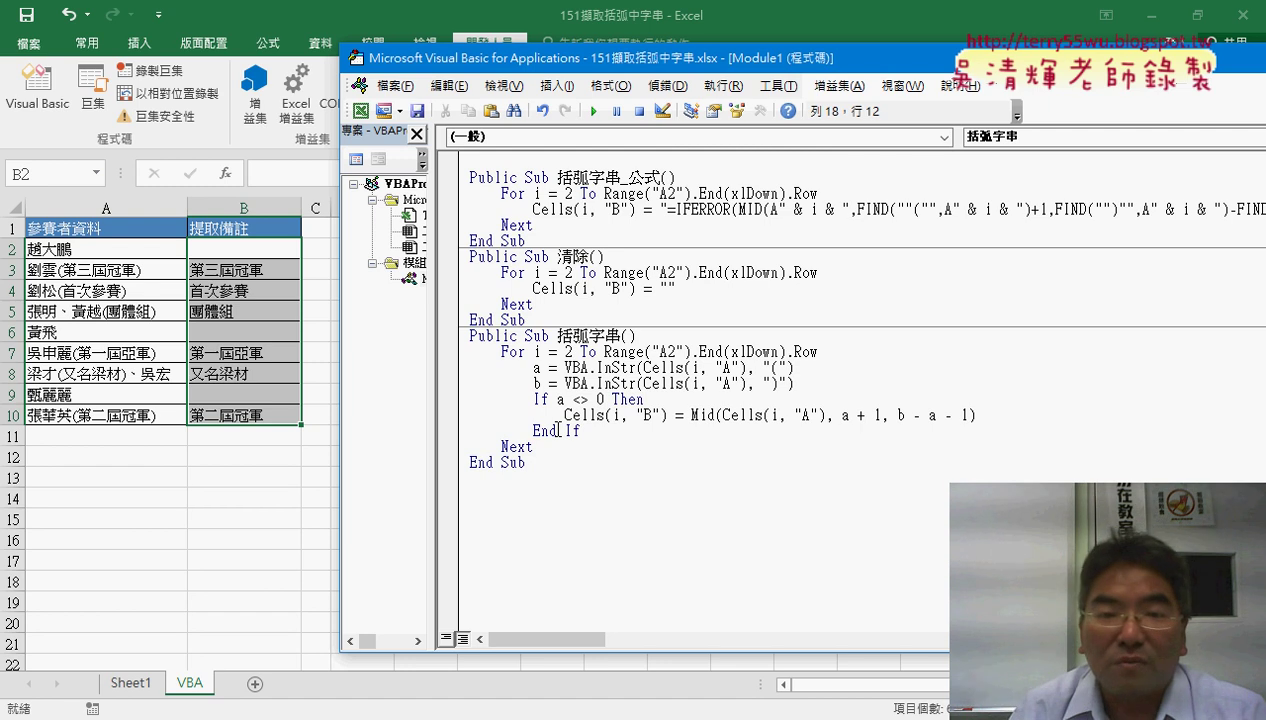
left_click(622, 383)
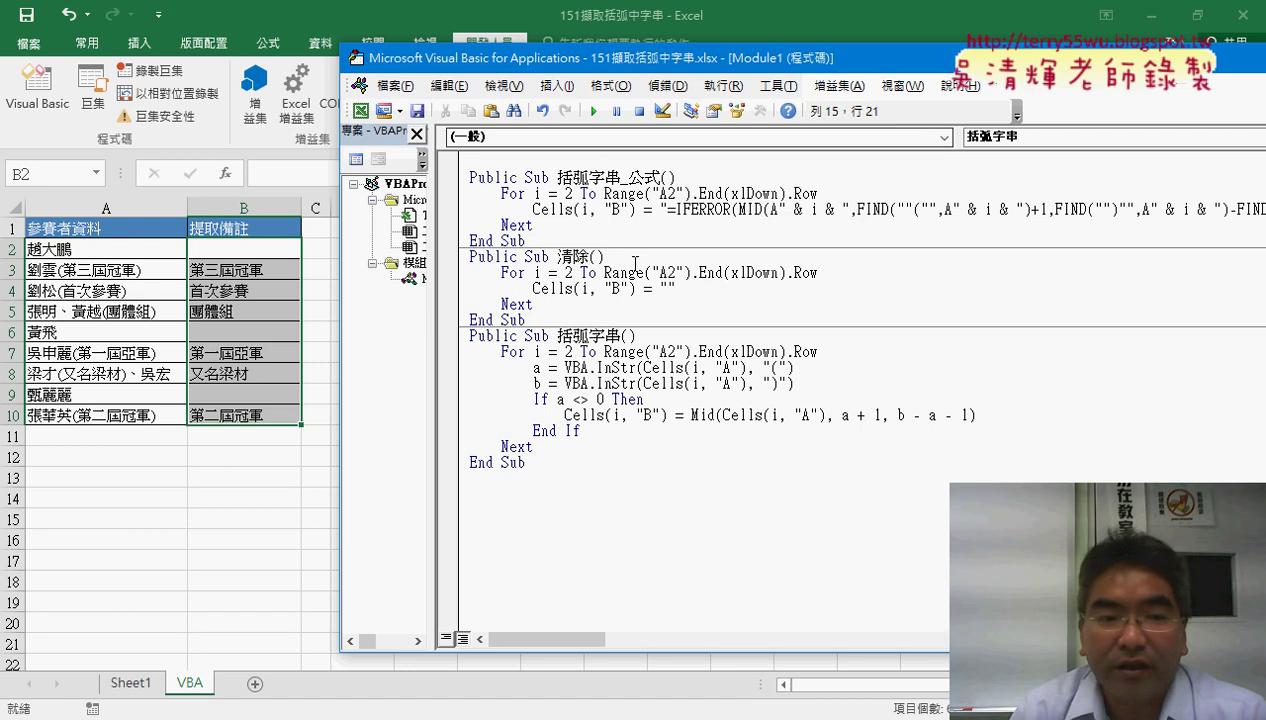
Run the 清除 and 括弧字串 macros with F5 from the editor, then return to the worksheet
key("F5")
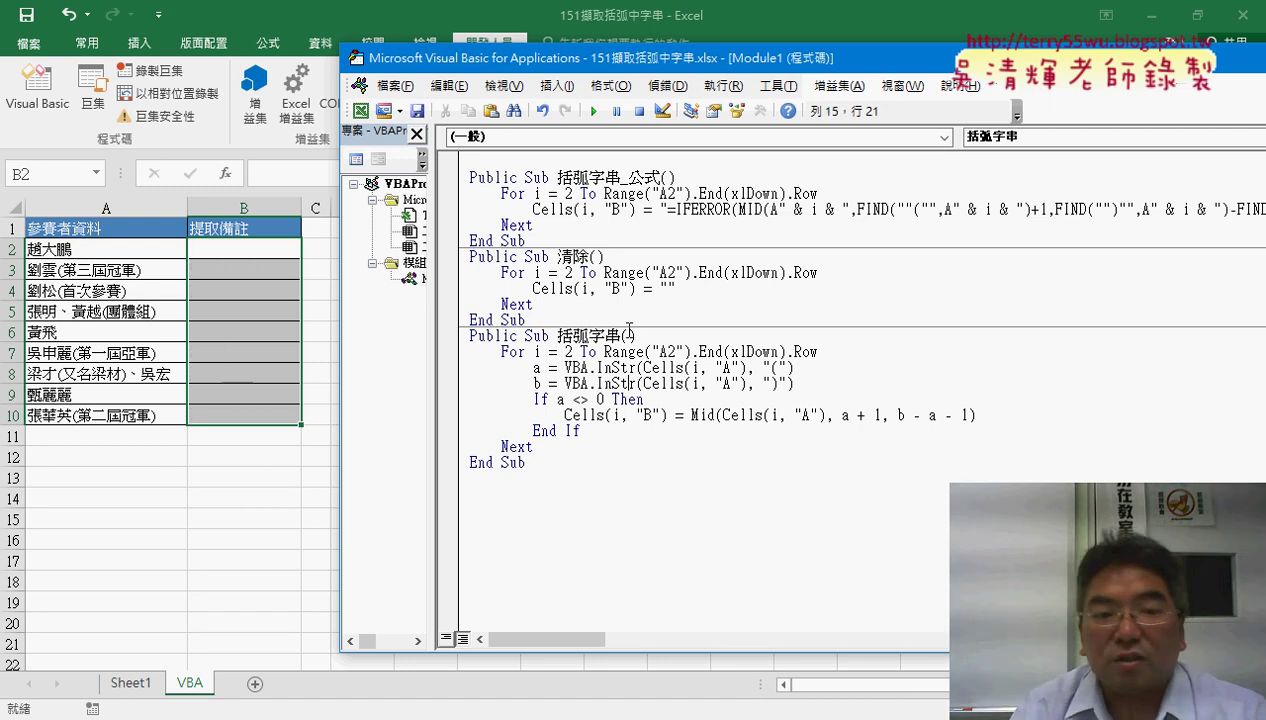
key("F5")
key("alt+F11")
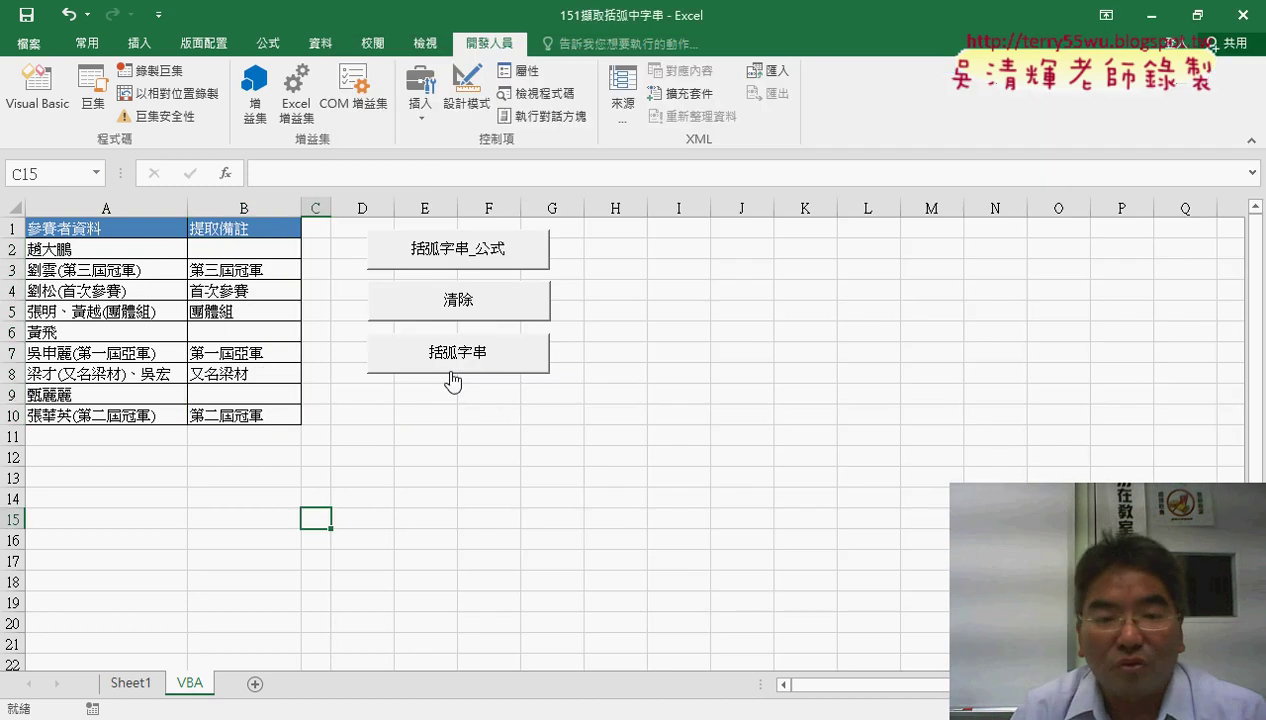
Fill then clear column B with the sheet's 括弧字串 and 清除 buttons, then view the Google Doc
left_click(447, 302)
left_click(448, 358)
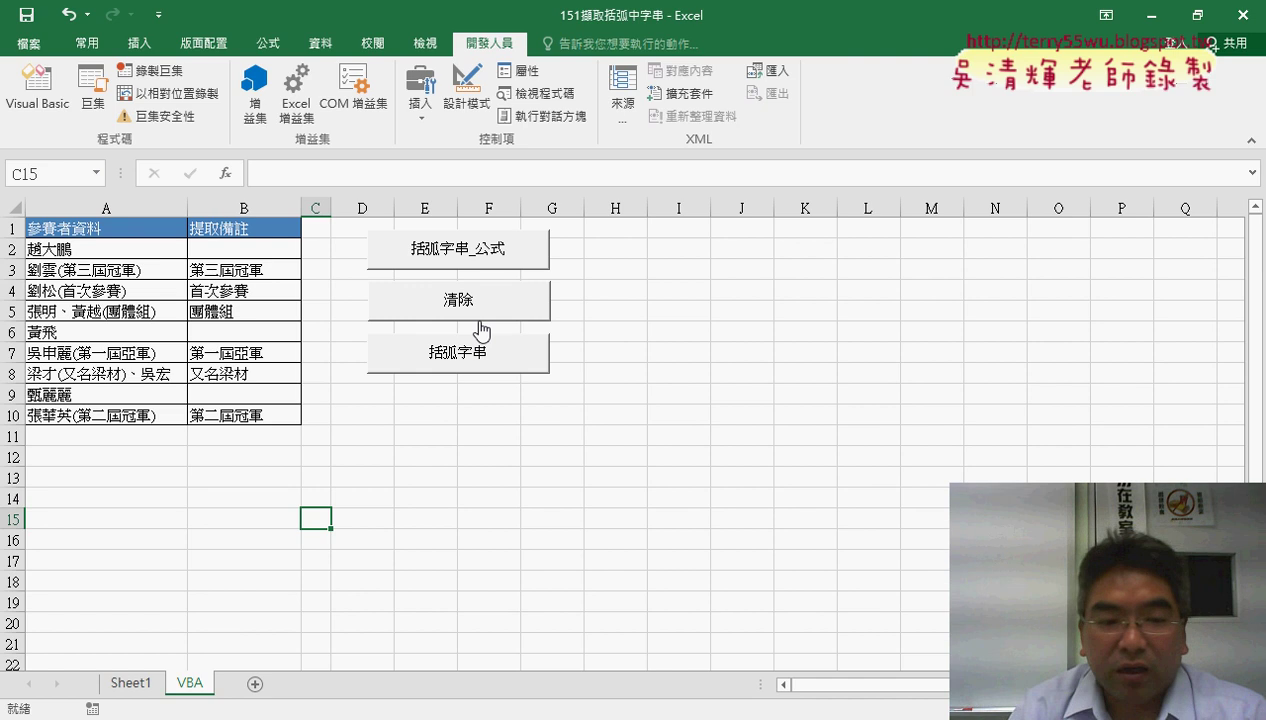
left_click(435, 315)
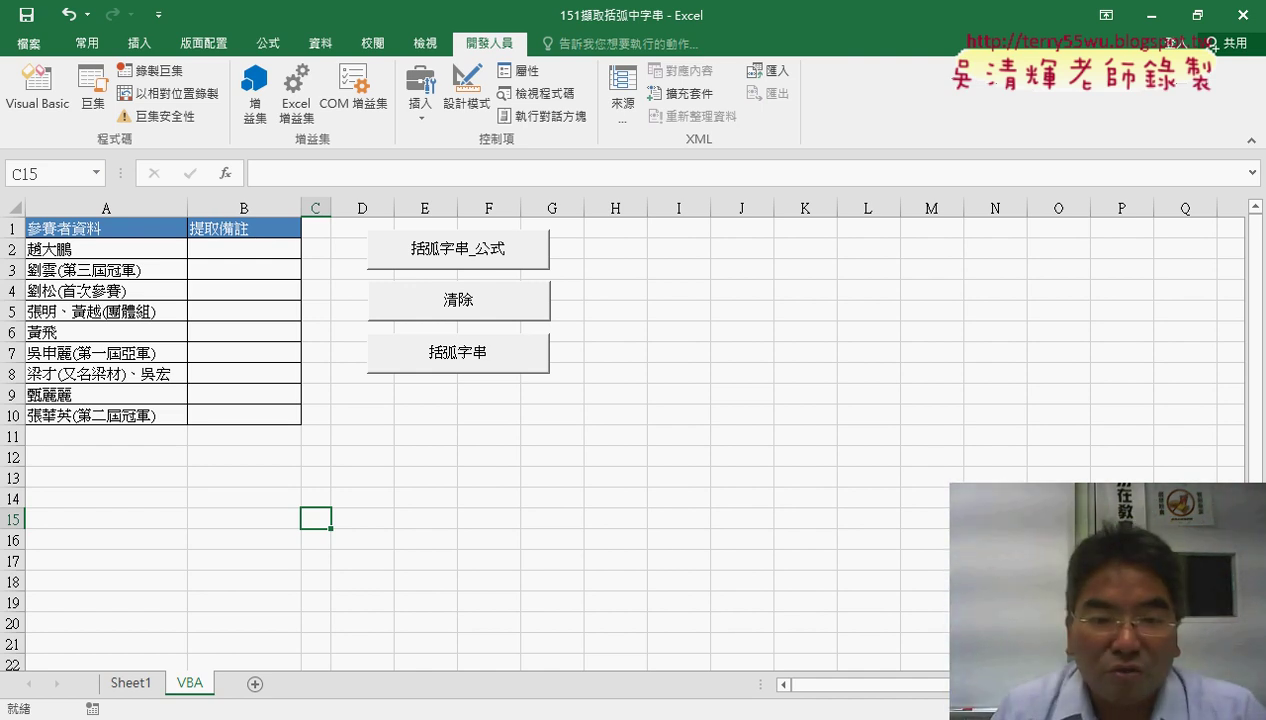
key("alt+Tab")
scroll(660, 480, "up", 2)
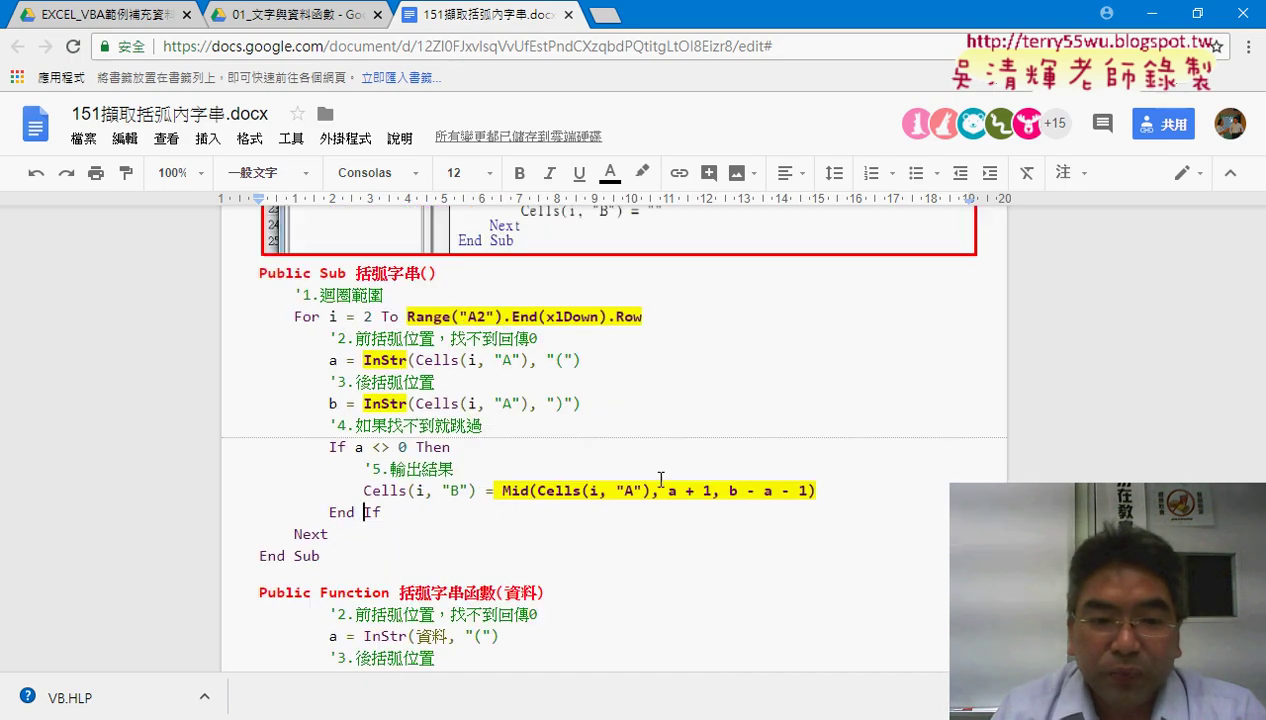
left_click(503, 506)
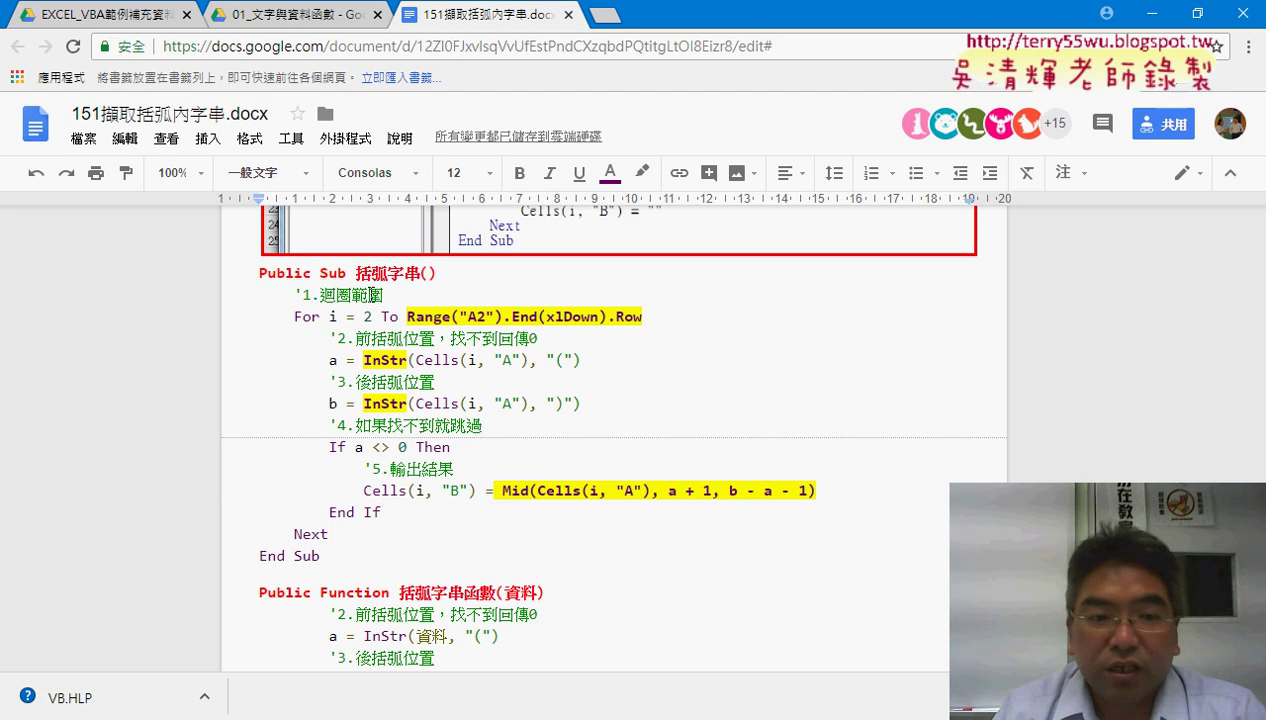
left_click_drag(297, 291, 396, 295)
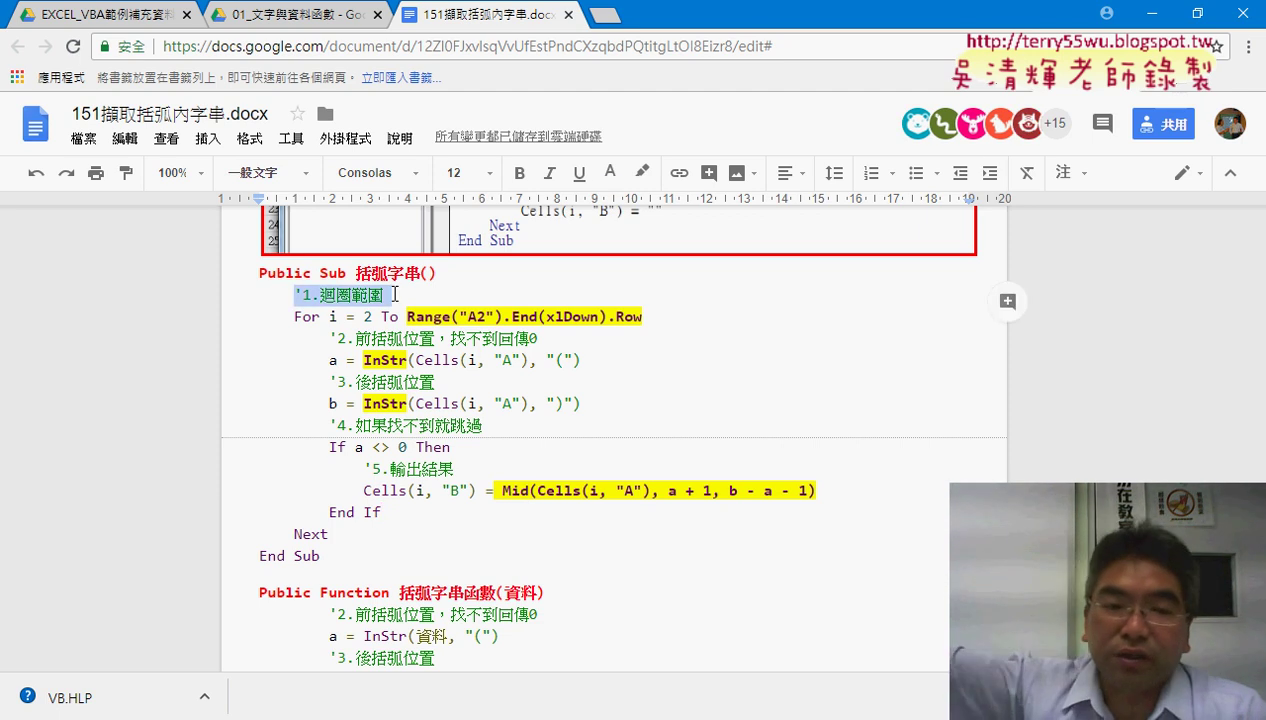